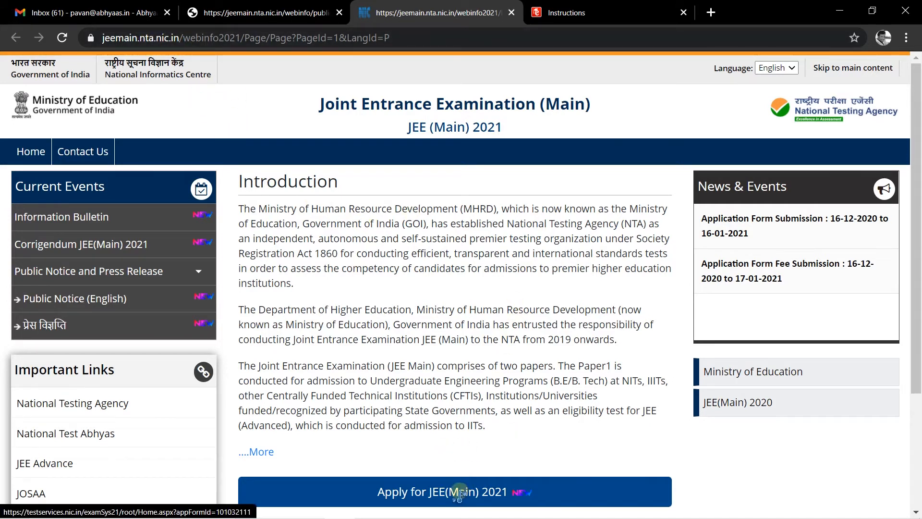
- Go from 'Apply for JEE(Main) 2021' to New Registration to reach the fee-table instructions
click(488, 494)
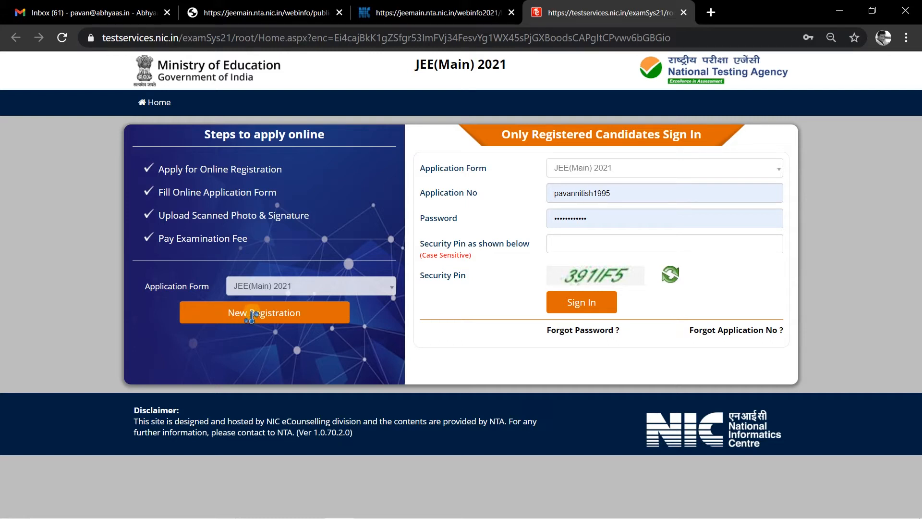
click(289, 312)
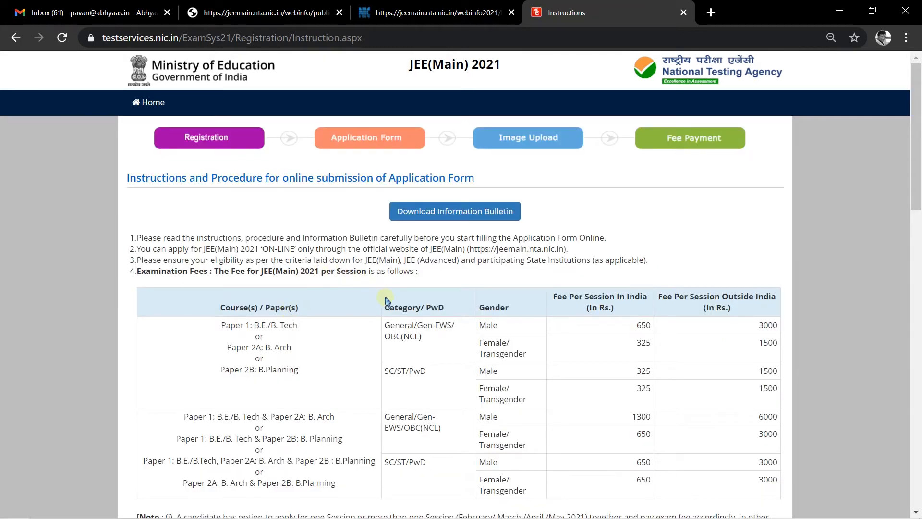
- Open the Information Bulletin in a new tab, then read through the registration instructions and fee table
click(475, 211)
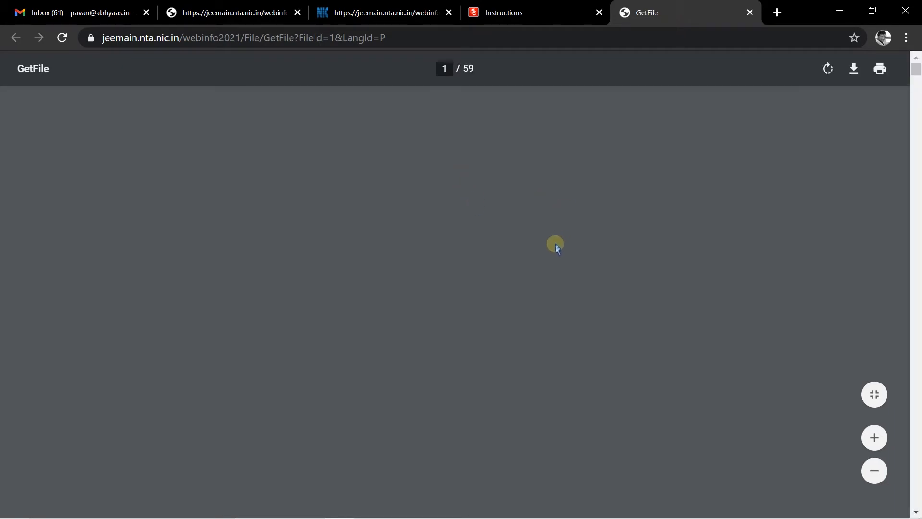
click(523, 7)
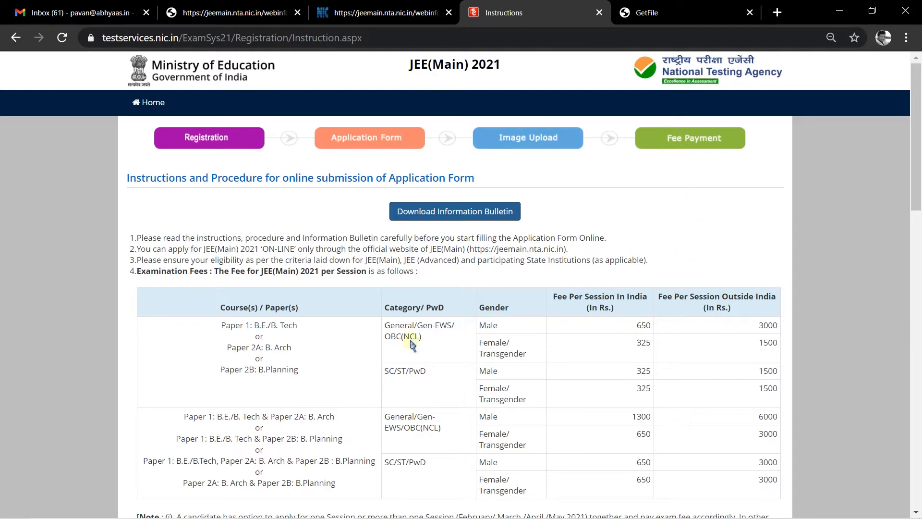
scroll(240, 278, down, 3)
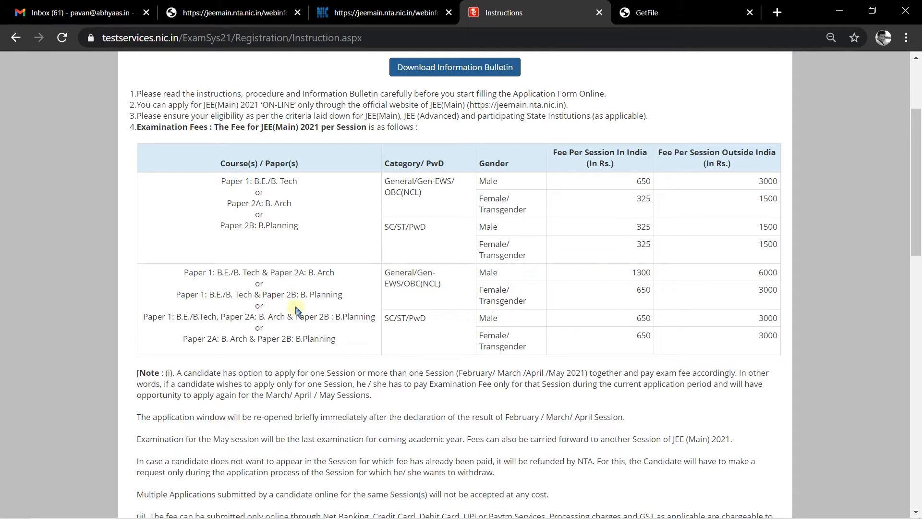
scroll(411, 317, down, 3)
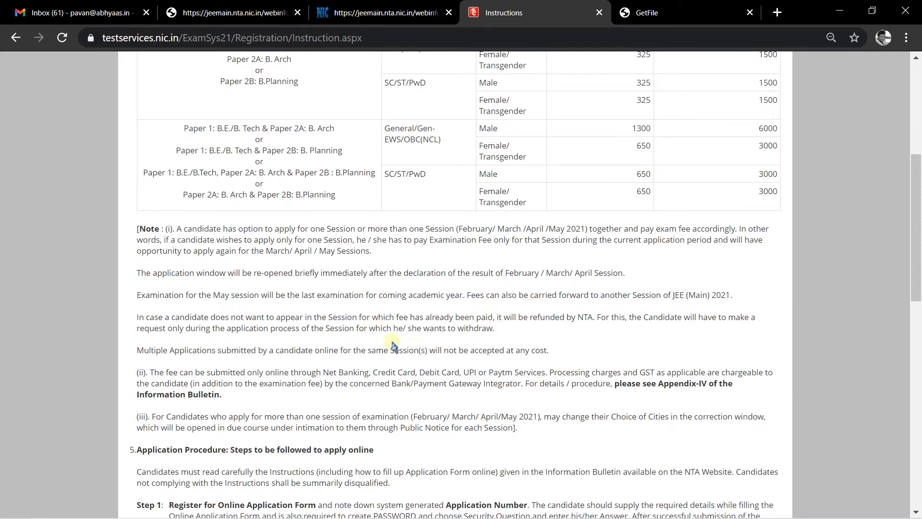
scroll(388, 359, down, 3)
scroll(569, 364, down, 10)
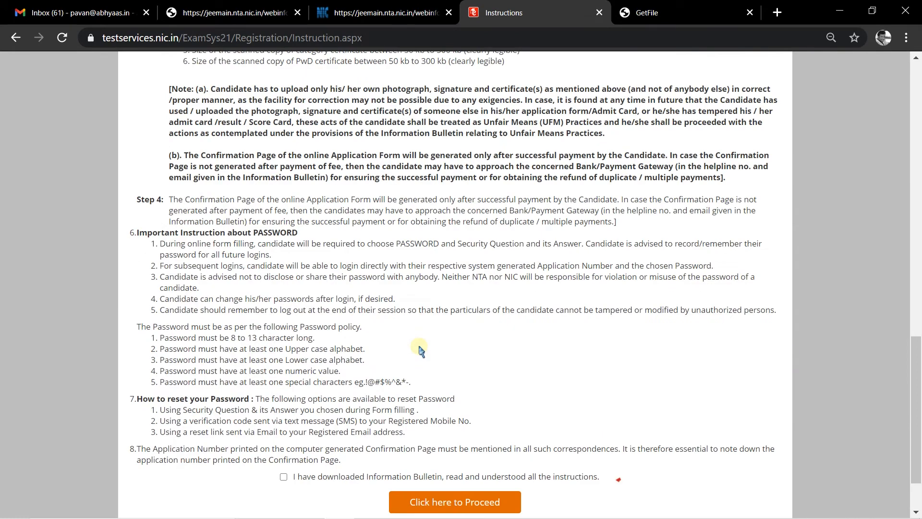
scroll(423, 343, up, 2)
scroll(436, 340, up, 20)
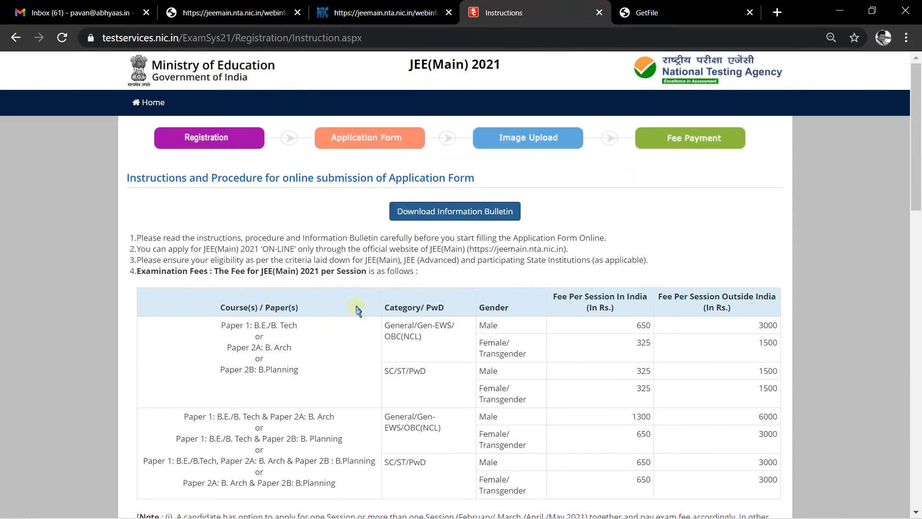
- Scroll the bulletin PDF down to its Index
click(655, 11)
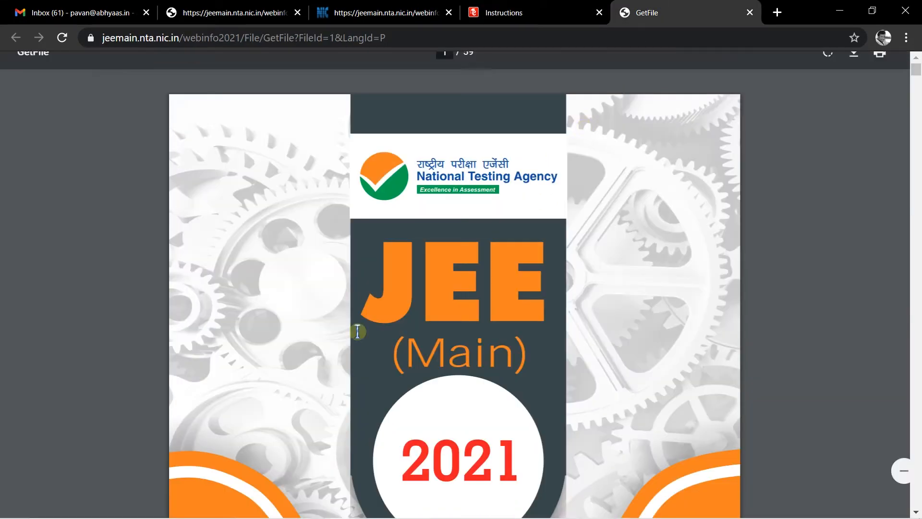
scroll(552, 325, down, 15)
scroll(576, 331, down, 8)
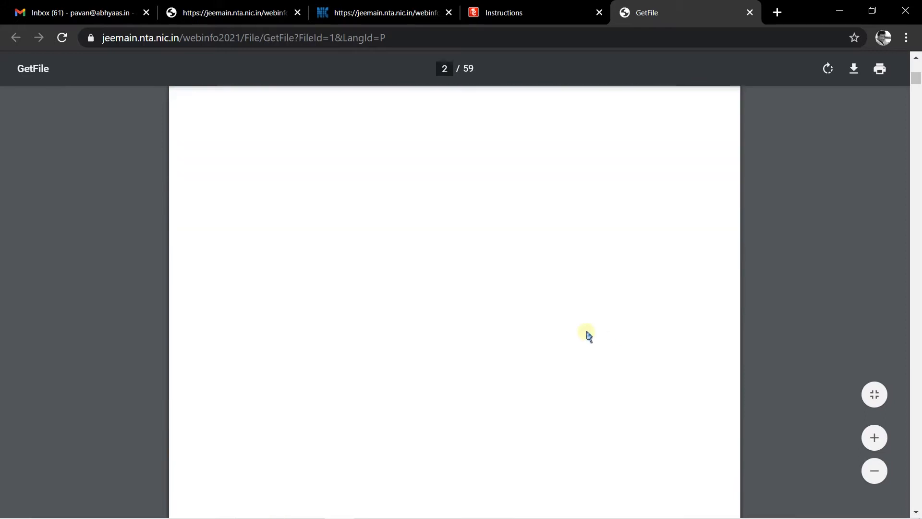
scroll(624, 341, down, 6)
scroll(619, 338, down, 6)
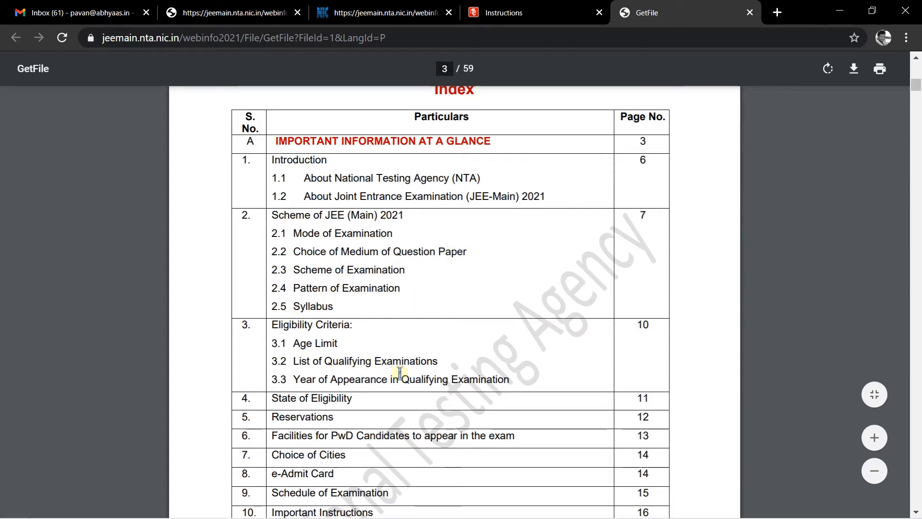
scroll(375, 355, down, 3)
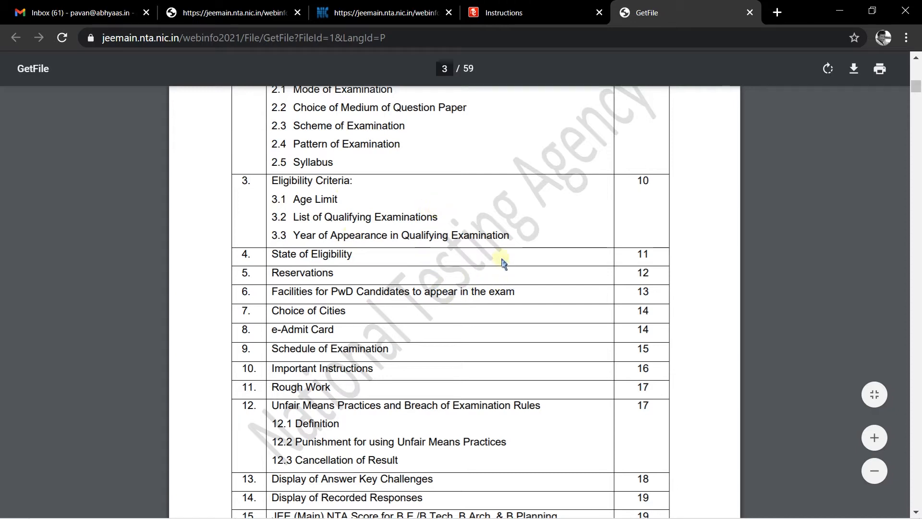
- Close the bulletin, tick the instructions declaration and proceed to the registration form
click(749, 13)
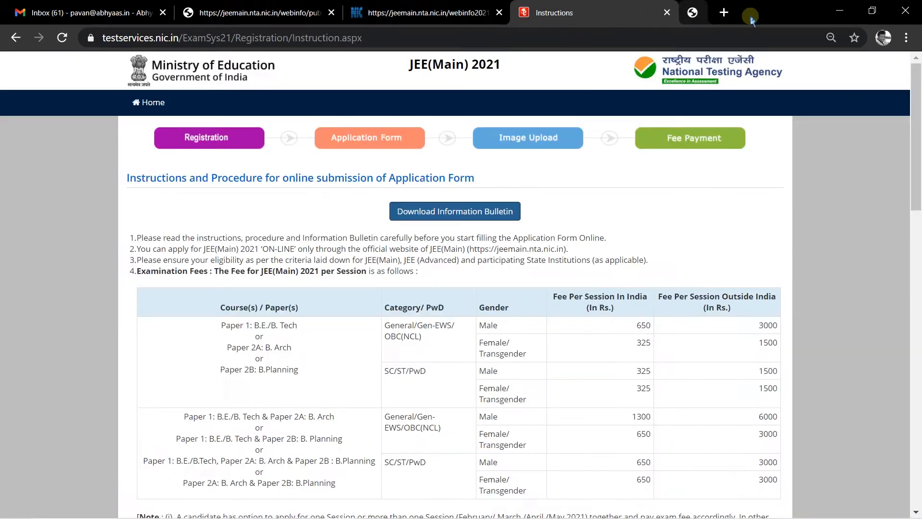
scroll(355, 259, down, 20)
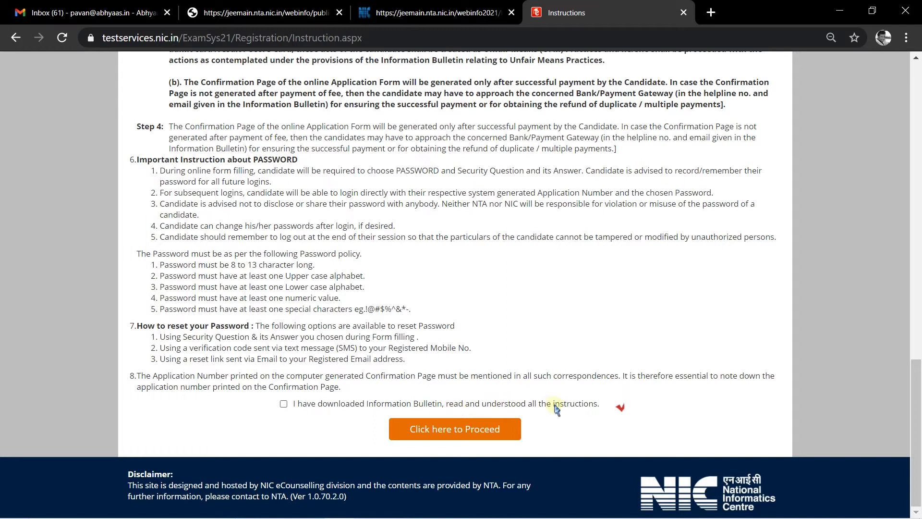
click(284, 404)
click(284, 404)
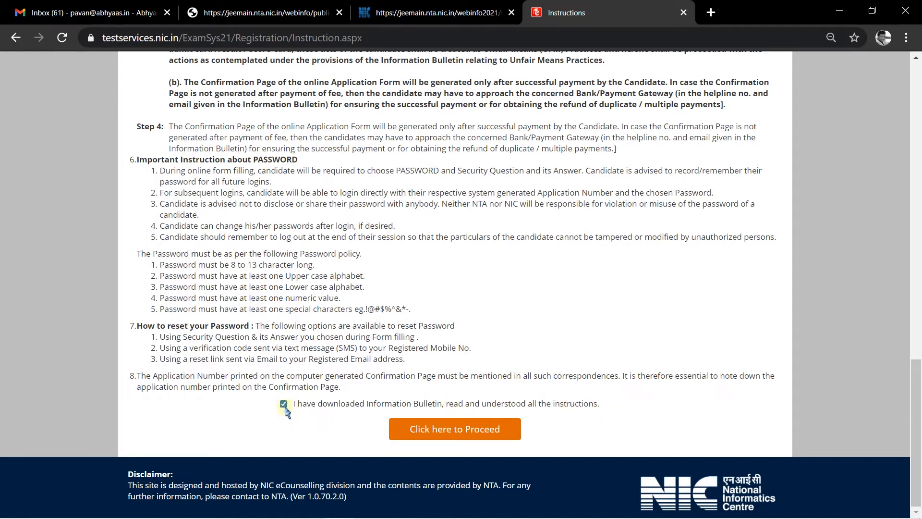
click(455, 428)
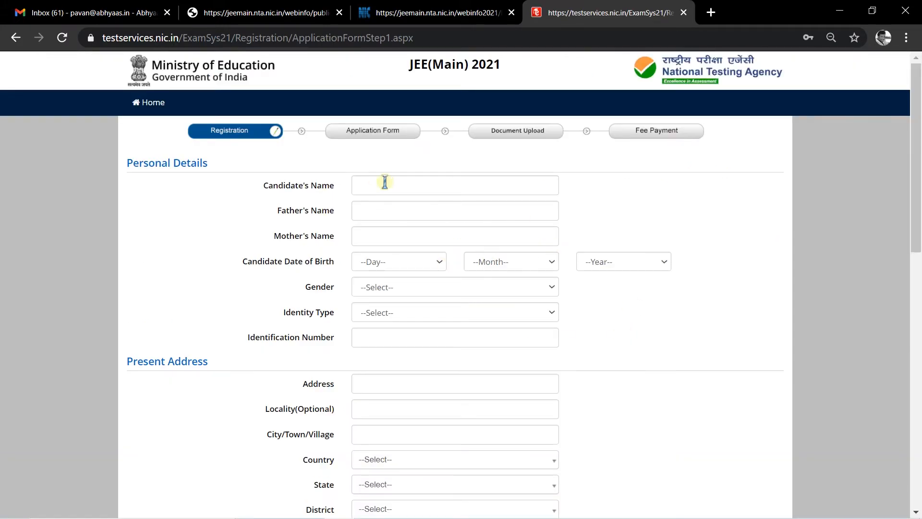
- Enter the candidate's, father's and mother's names
click(391, 184)
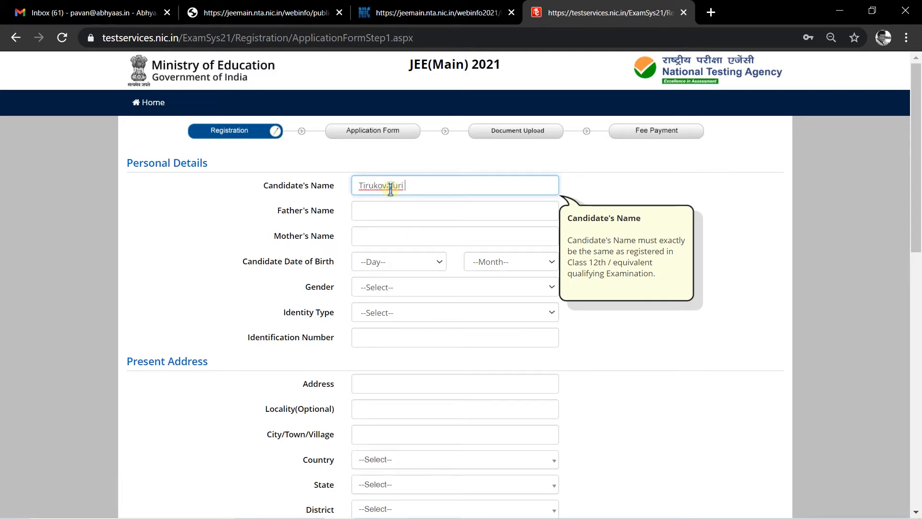
text(nitish)
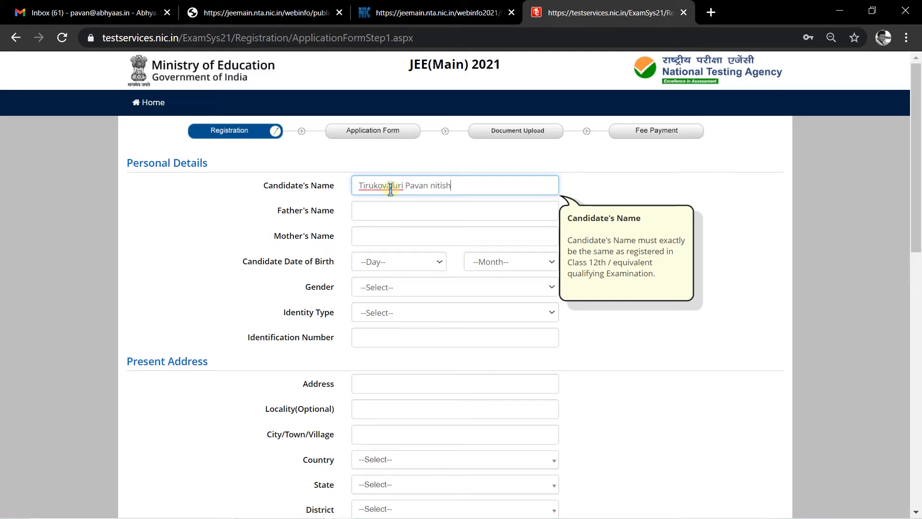
click(393, 208)
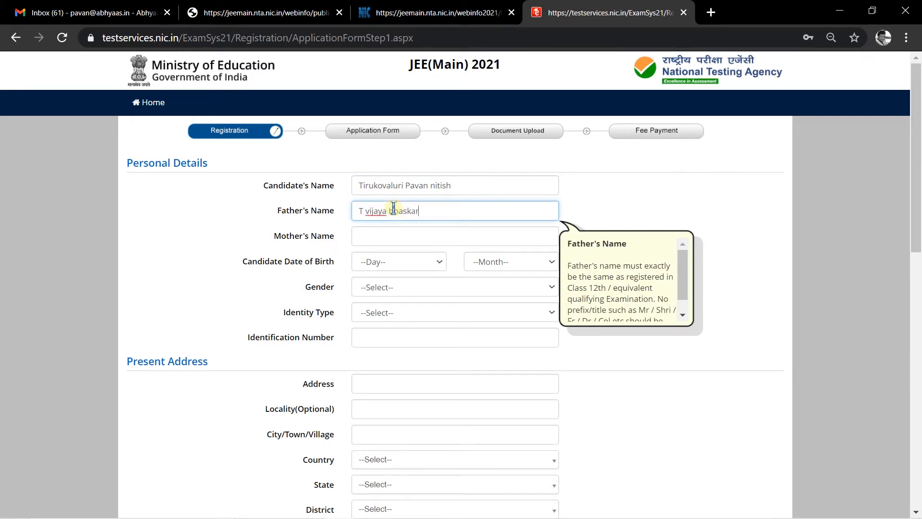
click(413, 231)
text(saritha)
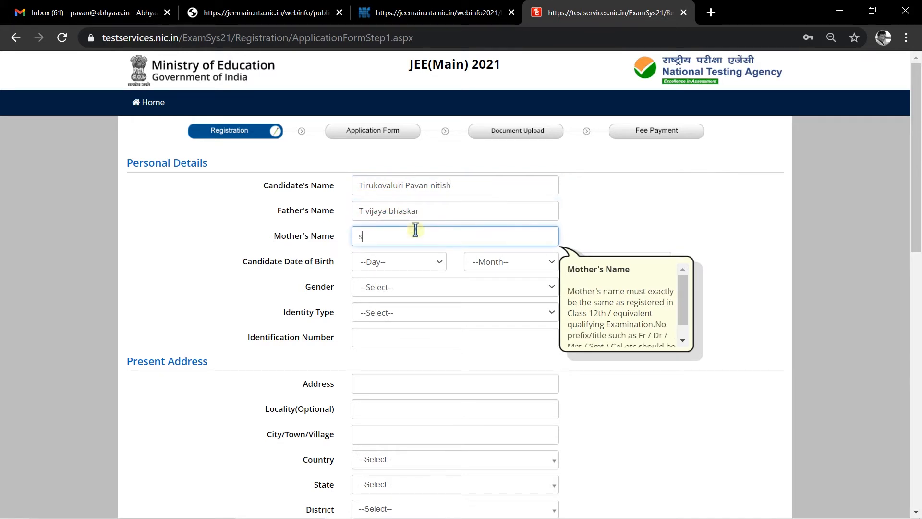
click(427, 262)
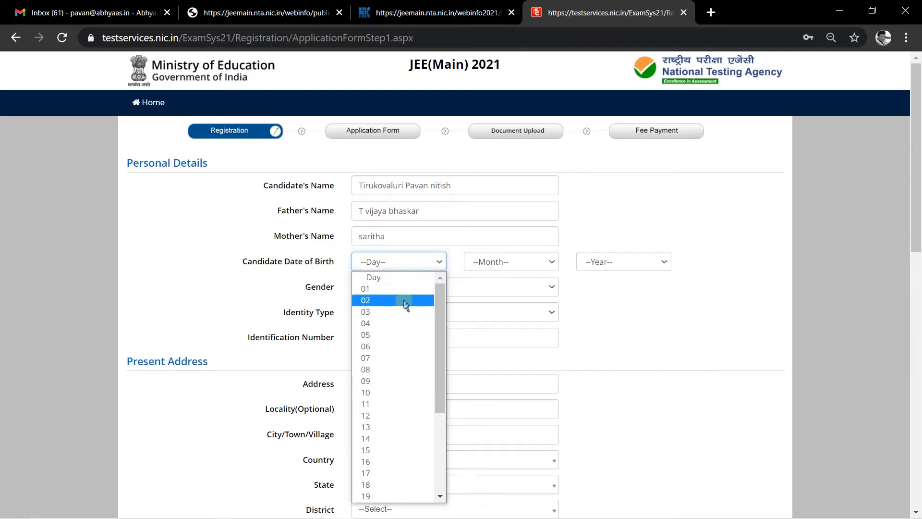
click(387, 334)
click(504, 263)
click(508, 355)
click(615, 262)
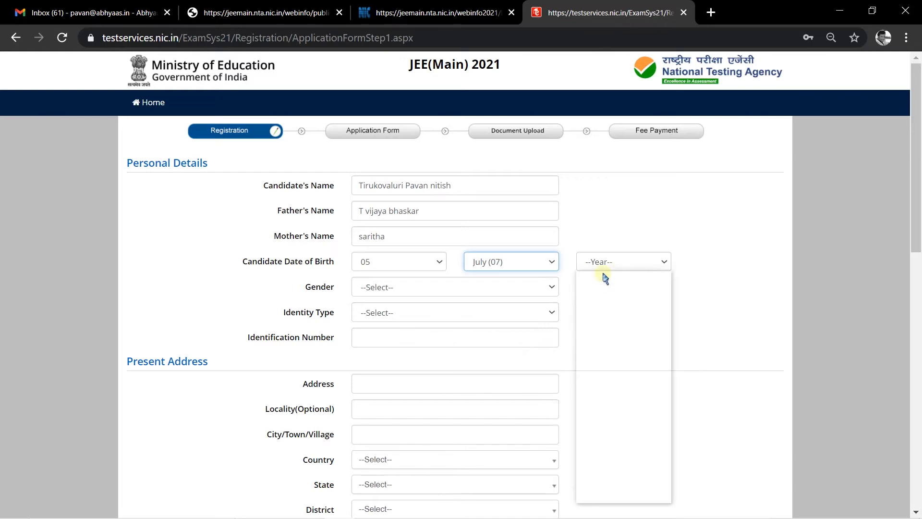
click(606, 430)
click(402, 287)
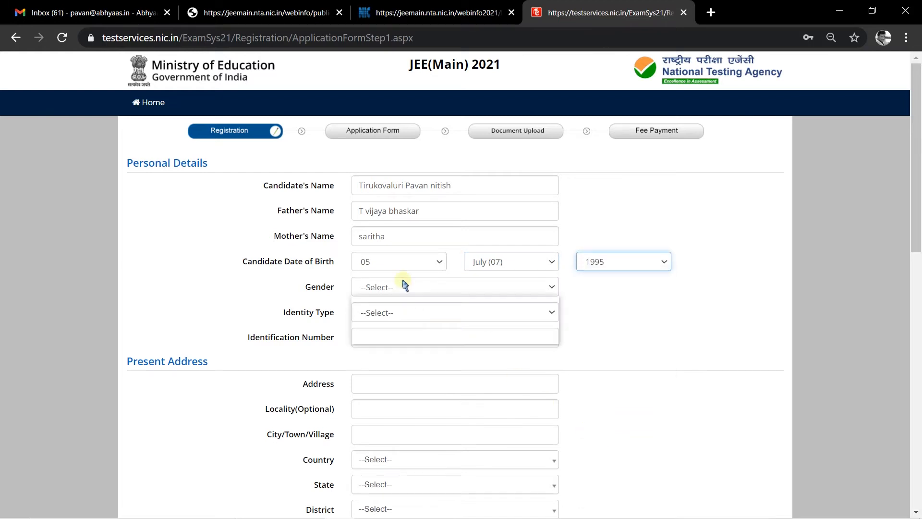
click(395, 314)
- Choose PAN Card as the identity type and enter the PAN number
click(384, 312)
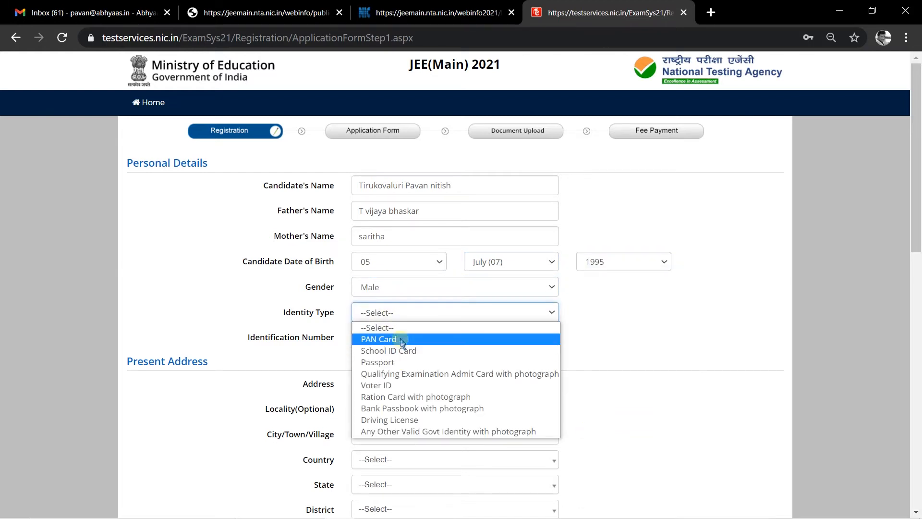
click(404, 339)
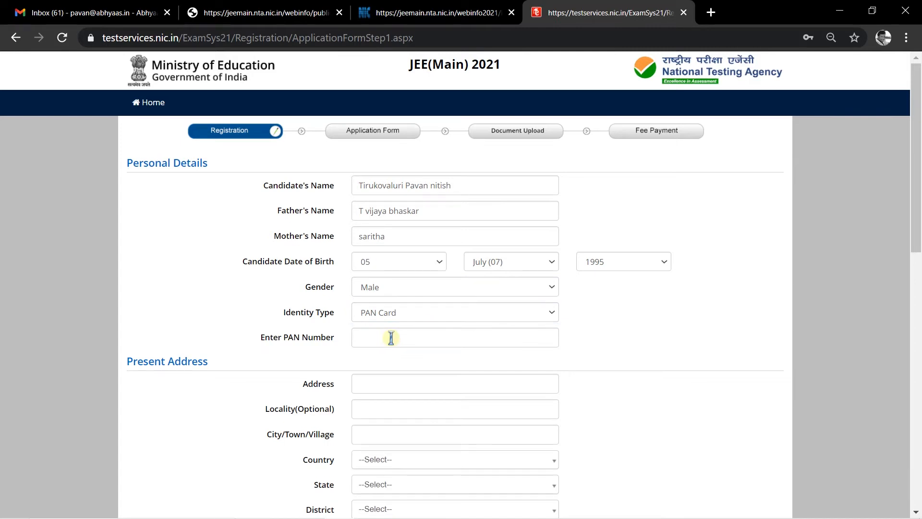
click(391, 338)
text(A)
click(421, 313)
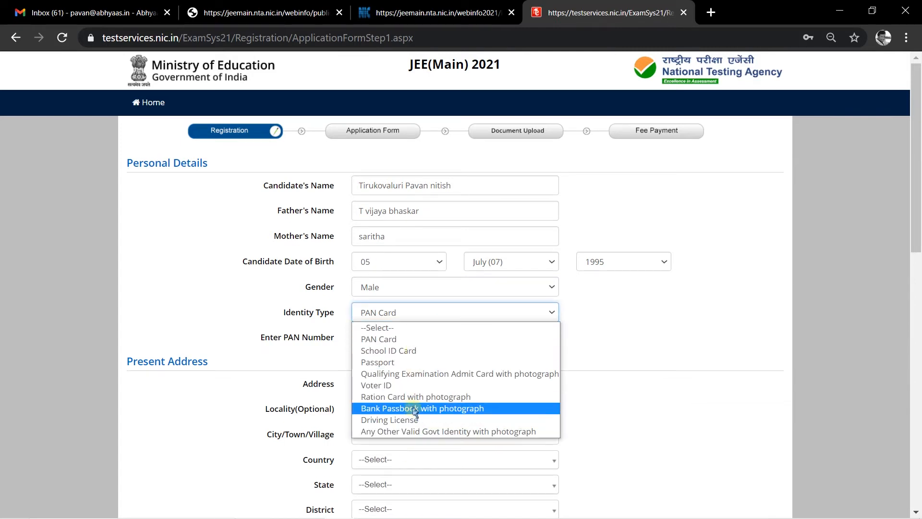
click(387, 334)
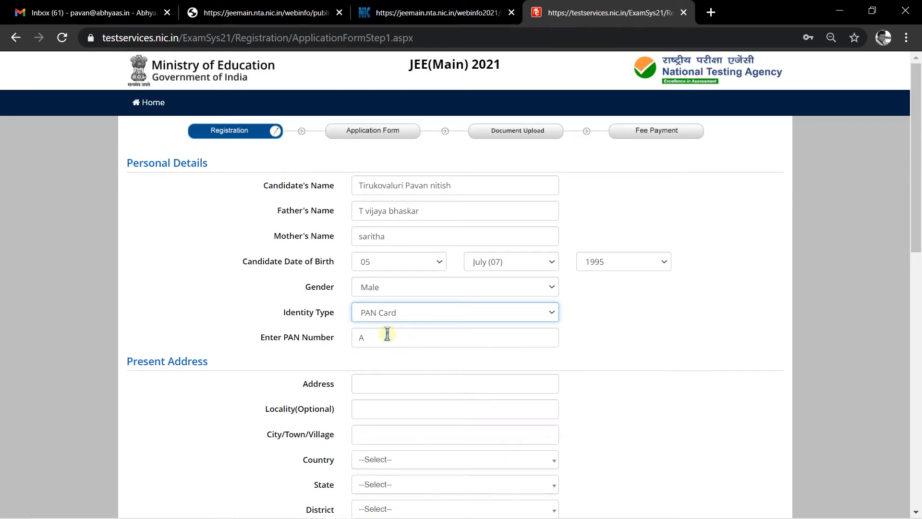
click(381, 343)
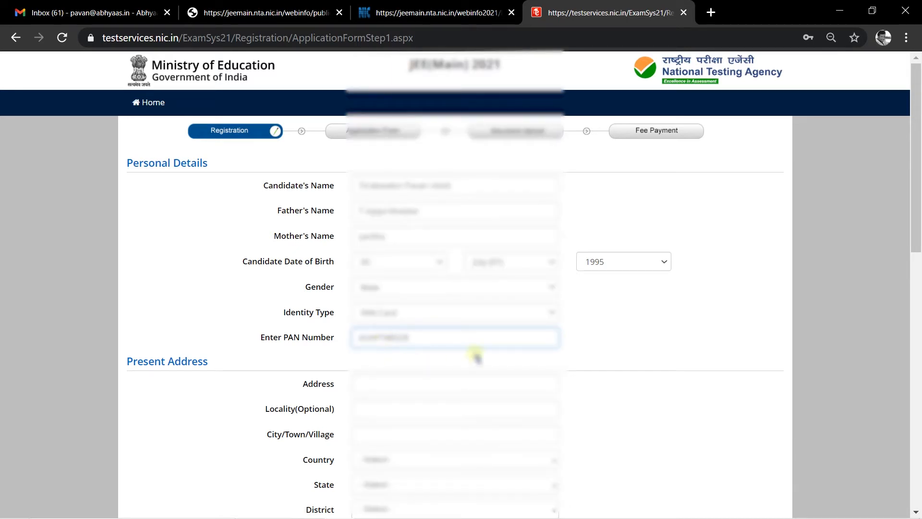
click(404, 382)
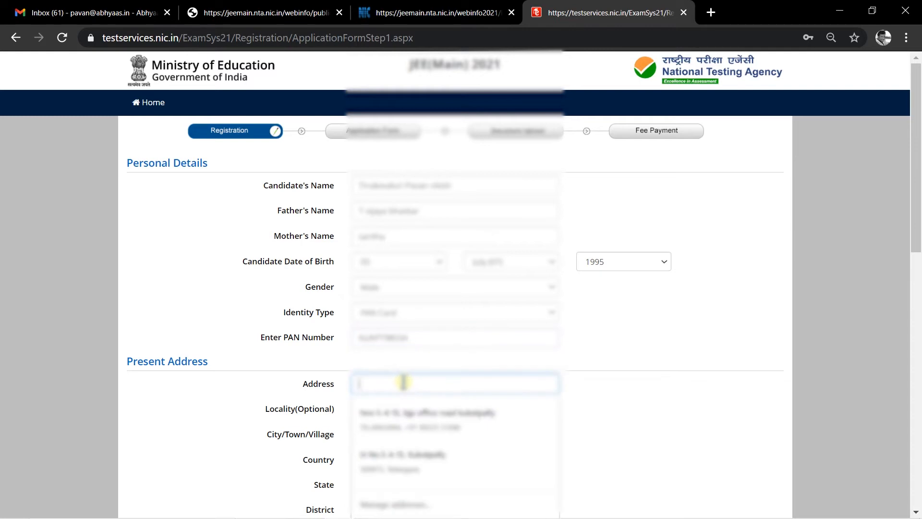
- Fill the present address from a saved address and mark permanent address same as present
click(609, 391)
click(415, 384)
click(438, 405)
scroll(401, 422, down, 5)
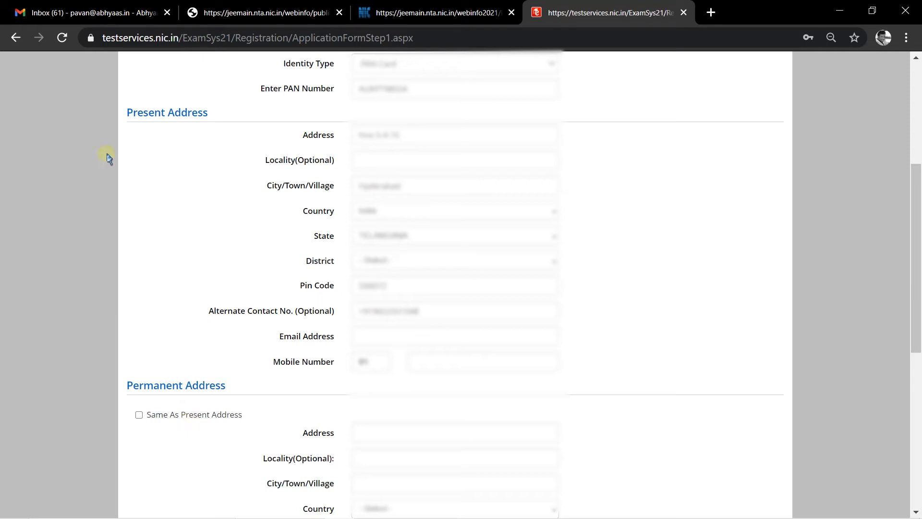
click(140, 415)
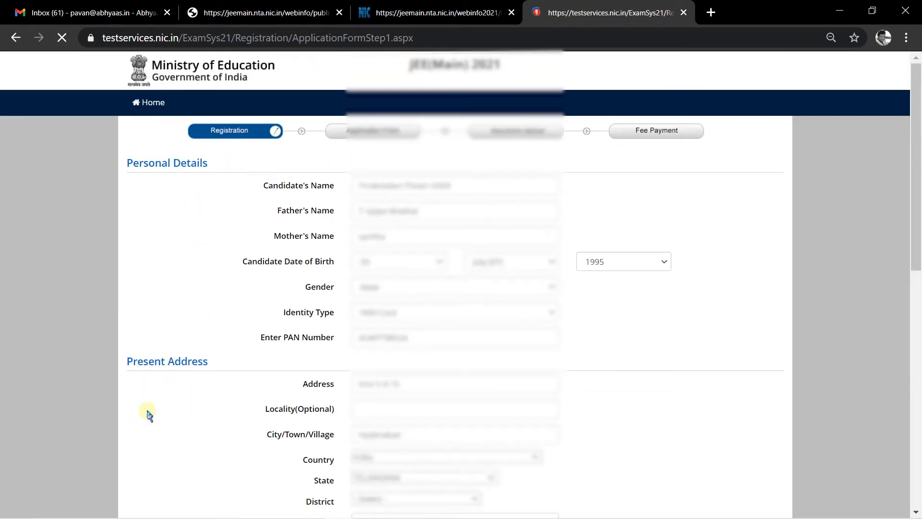
click(588, 116)
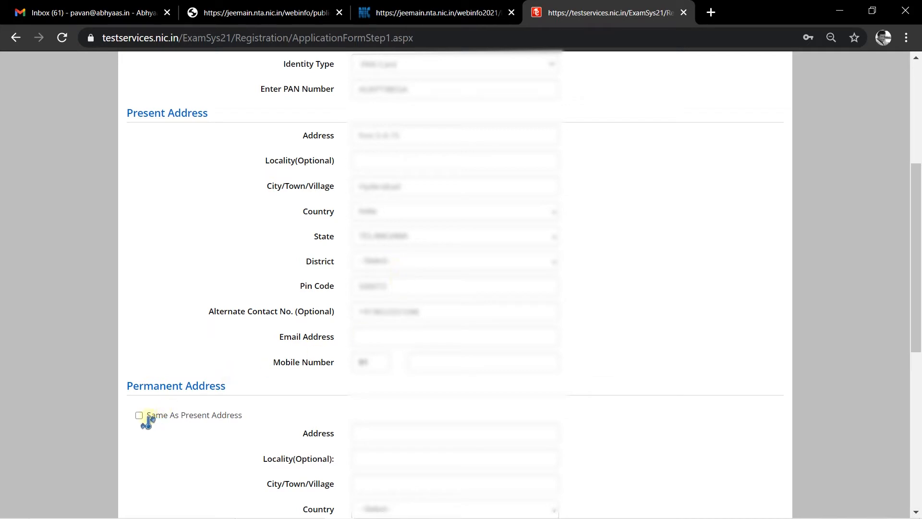
- Select MEDCHAL as the district and clear the prefilled alternate contact number
click(384, 262)
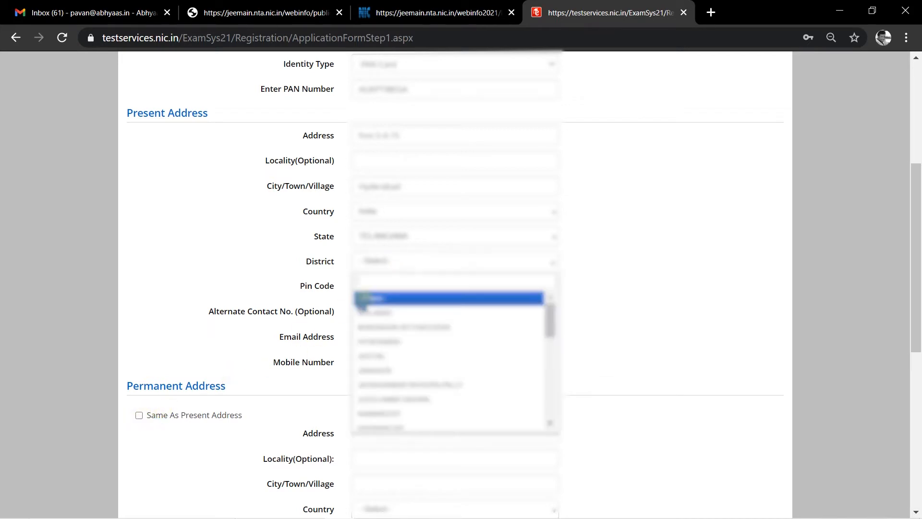
text(medch)
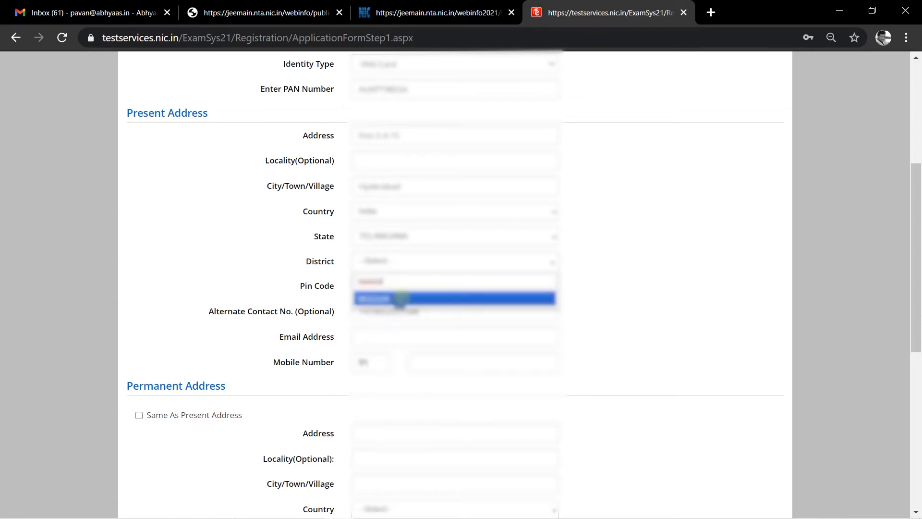
click(402, 299)
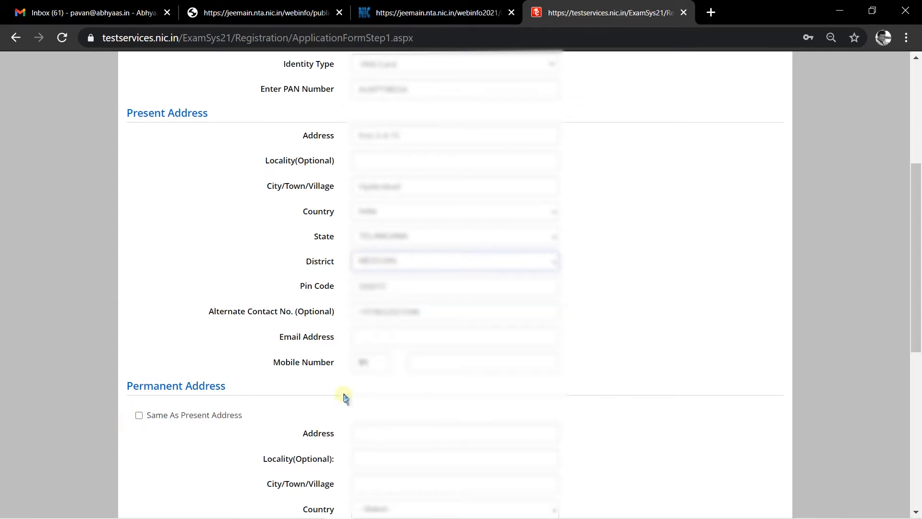
drag(434, 312, 355, 313)
key(BackSpace)
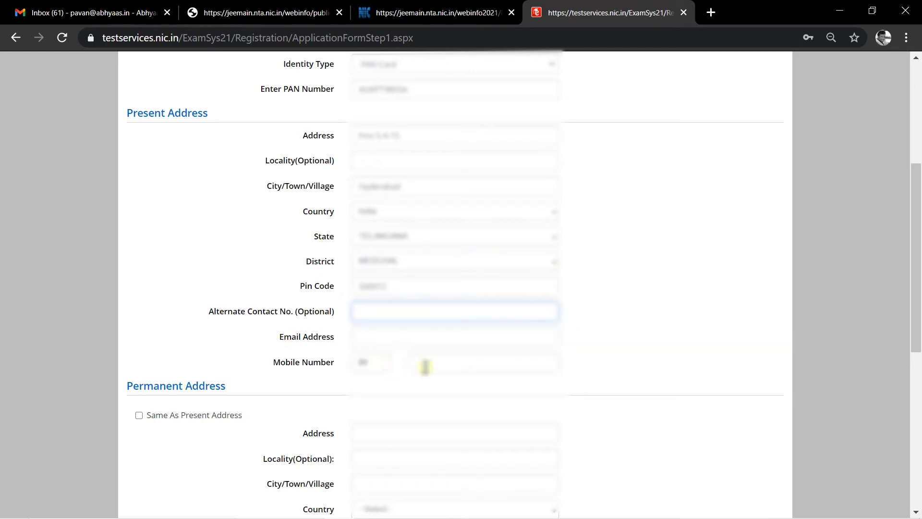
- Enter the candidate's mobile number and e-mail address
click(441, 362)
text(????????)
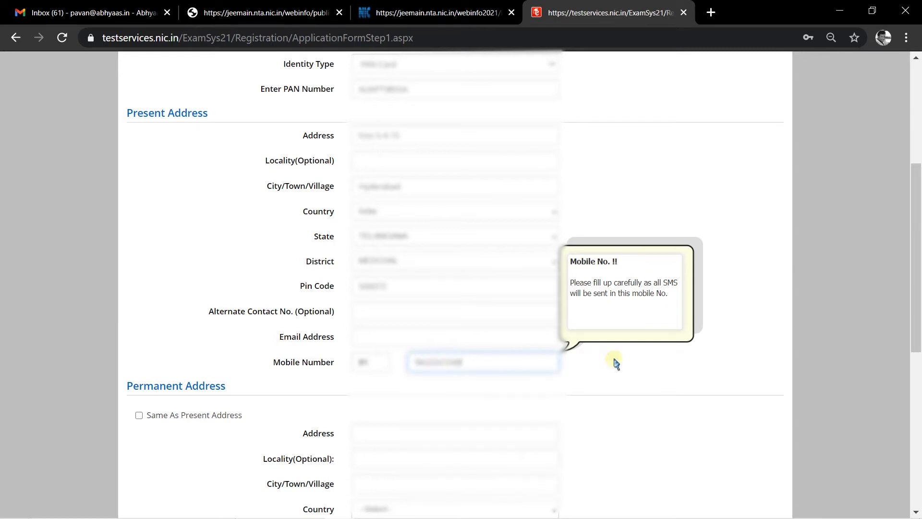
click(398, 313)
click(654, 307)
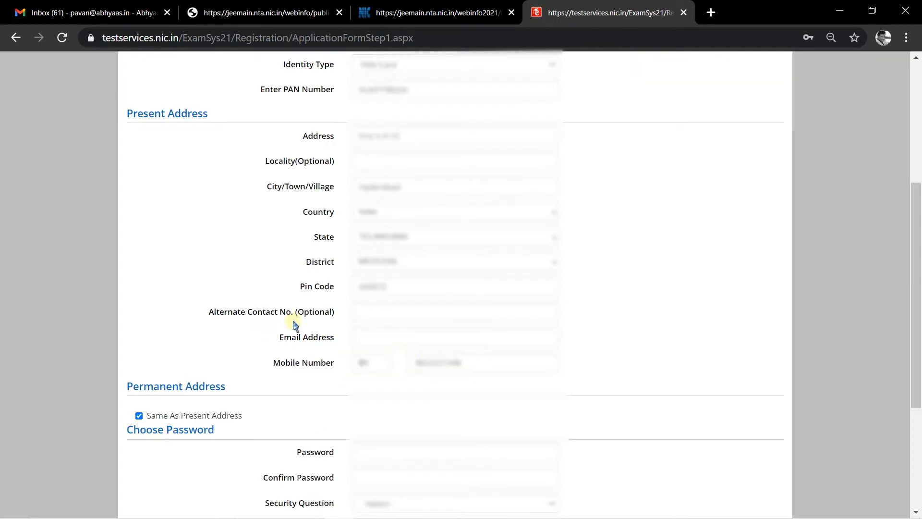
click(420, 338)
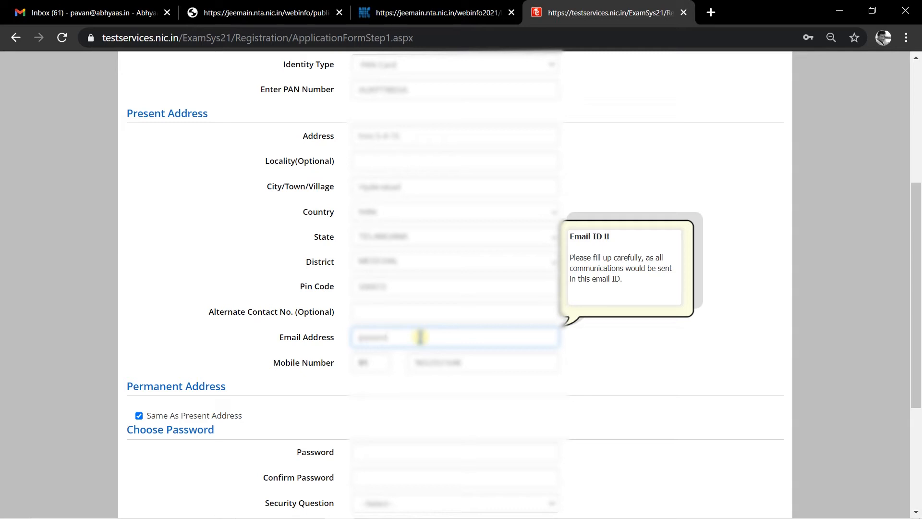
text(78mail.com)
click(620, 377)
- Enter the account password and confirm it
scroll(600, 378, down, 1)
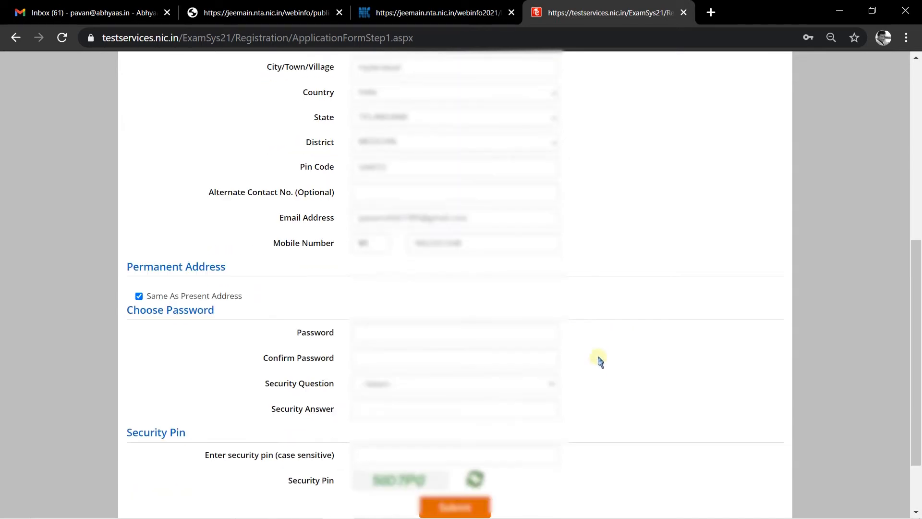
scroll(599, 378, down, 3)
click(413, 249)
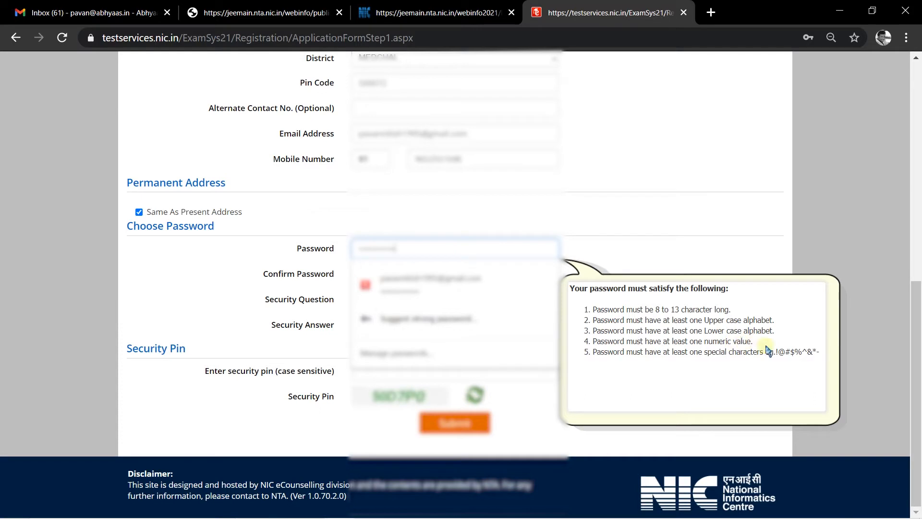
click(611, 257)
click(425, 272)
text(p)
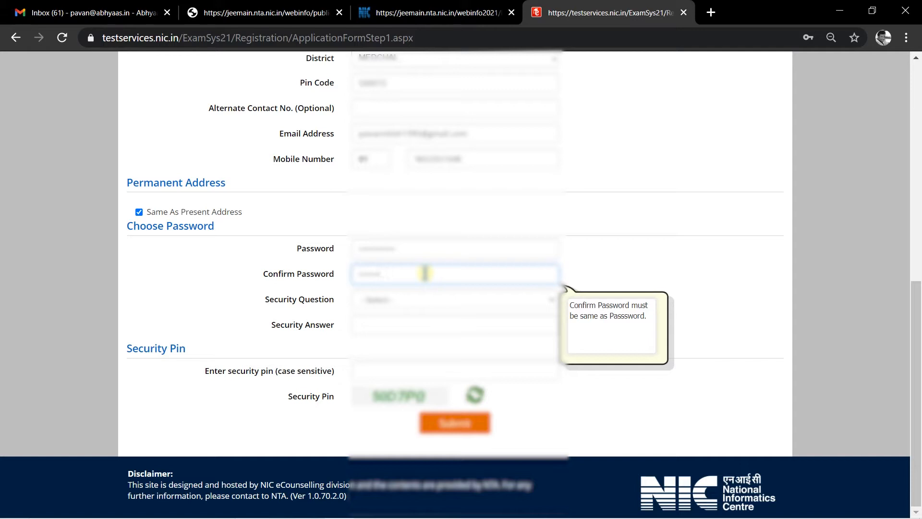
key(BackSpace)
key(BackSpace)
key(BackSpace)
key(BackSpace)
key(BackSpace)
key(BackSpace)
text(pa)
- Choose the first-school security question, enter its answer and the security pin, and submit
click(438, 303)
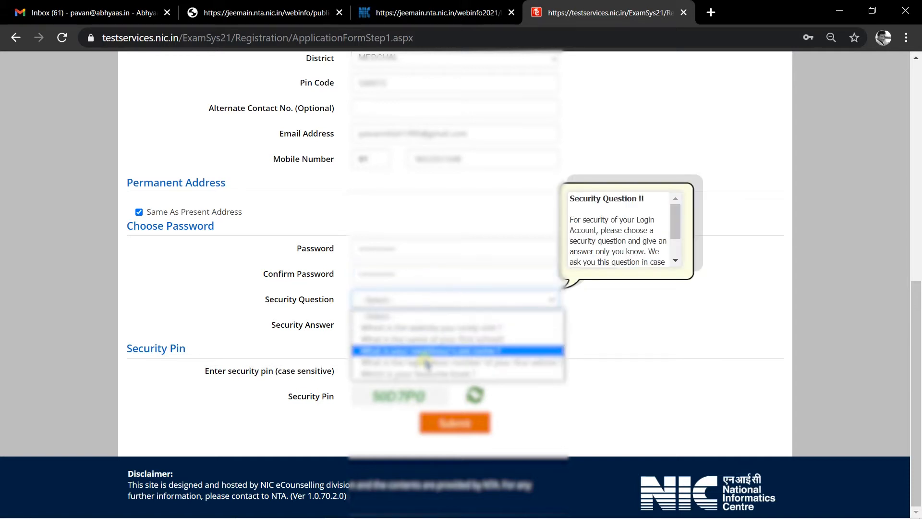
click(441, 339)
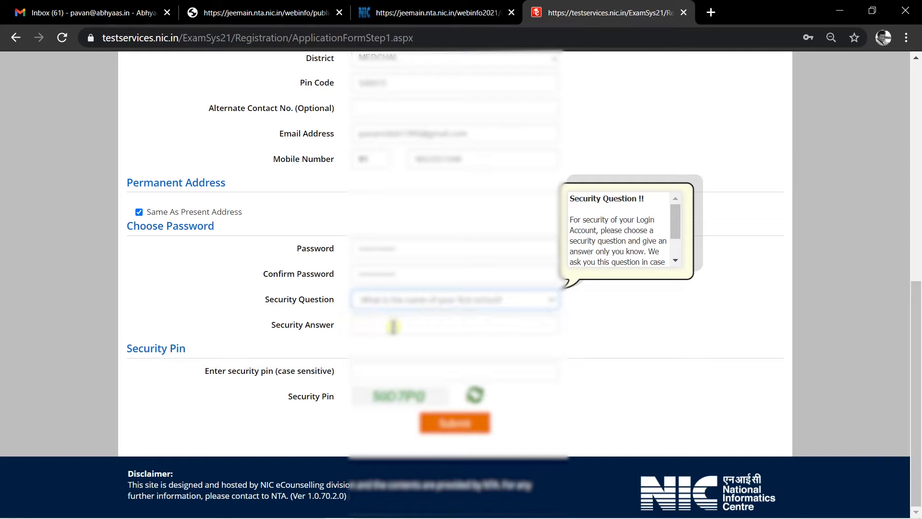
click(392, 325)
text(1)
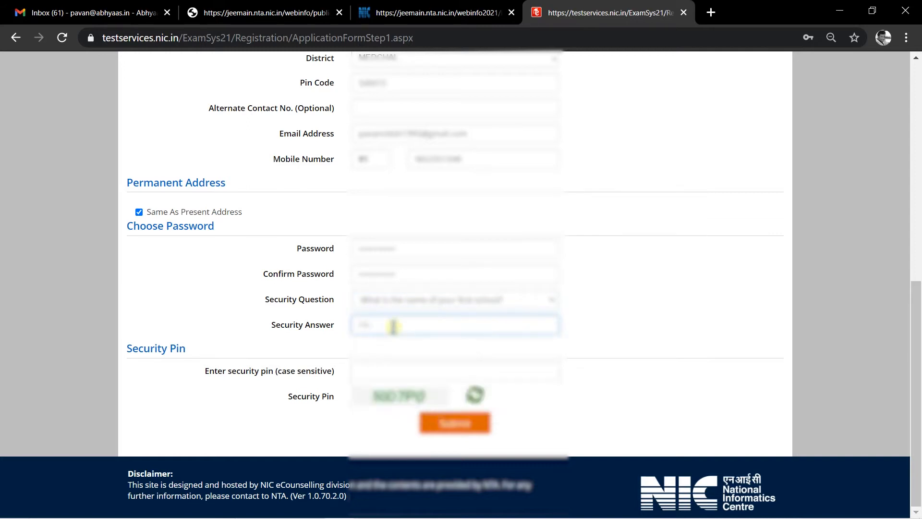
key(BackSpace)
text(re)
click(398, 368)
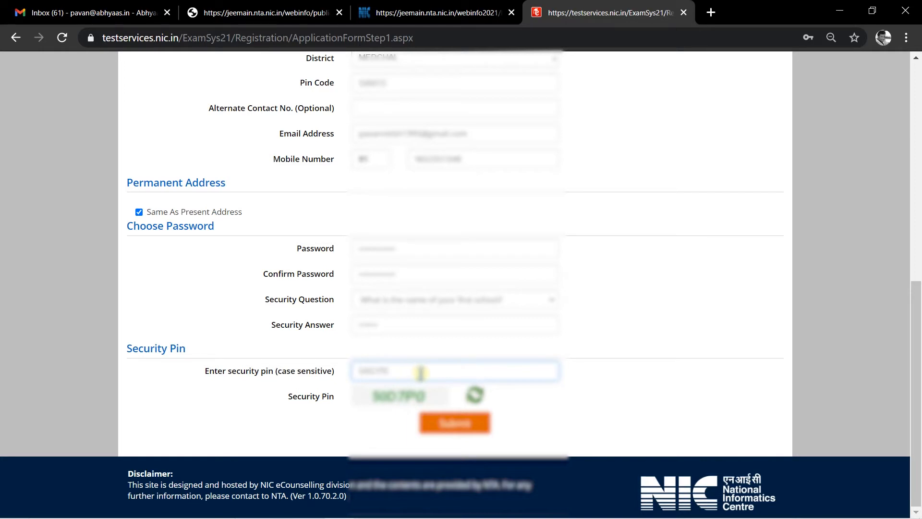
click(446, 424)
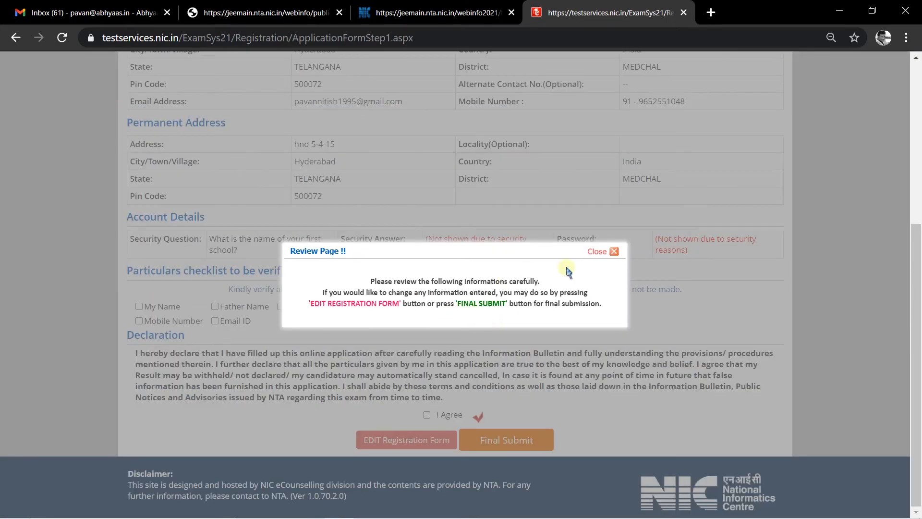
- Close the review notice and look over the entered registration details
click(601, 252)
scroll(328, 310, up, 3)
scroll(269, 307, up, 3)
scroll(207, 305, down, 7)
scroll(288, 302, up, 7)
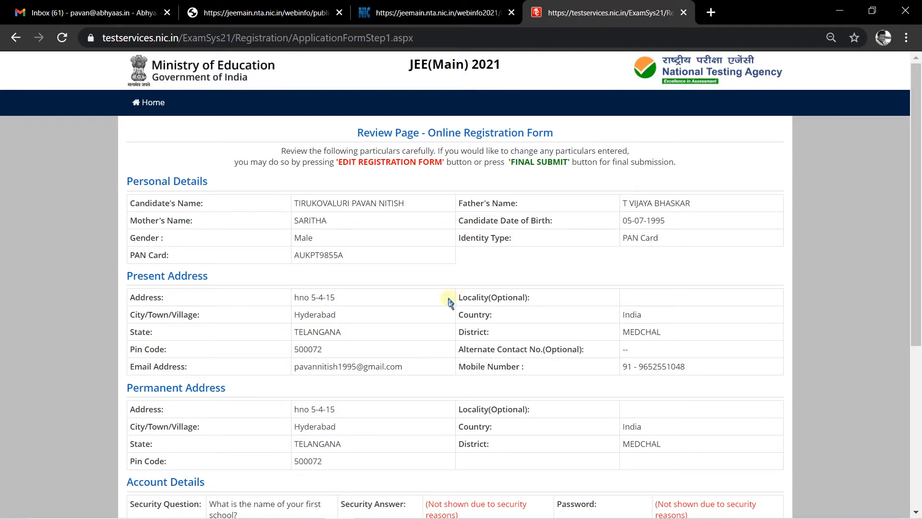
scroll(449, 302, down, 5)
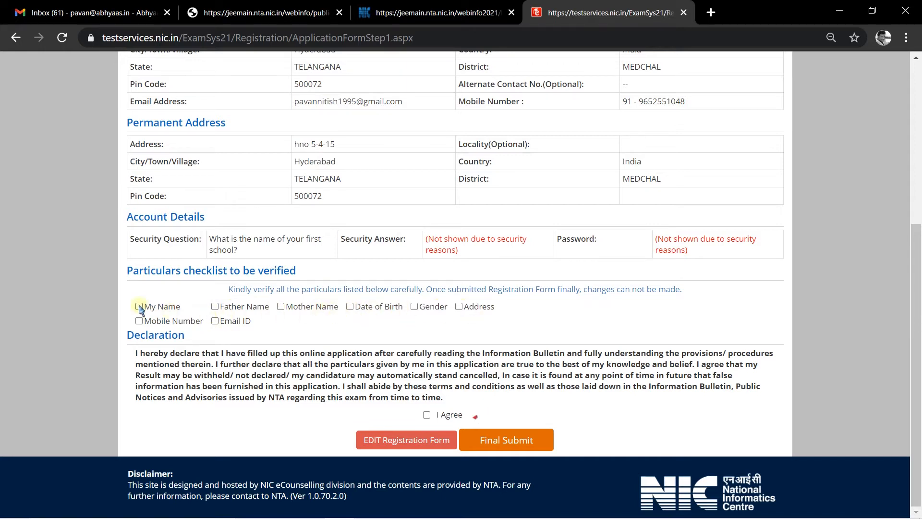
- Tick every verification checkbox and I Agree, then Final Submit and confirm with Yes
click(215, 306)
click(281, 306)
click(349, 306)
click(423, 307)
click(465, 307)
drag(159, 323, 163, 323)
click(214, 321)
click(139, 320)
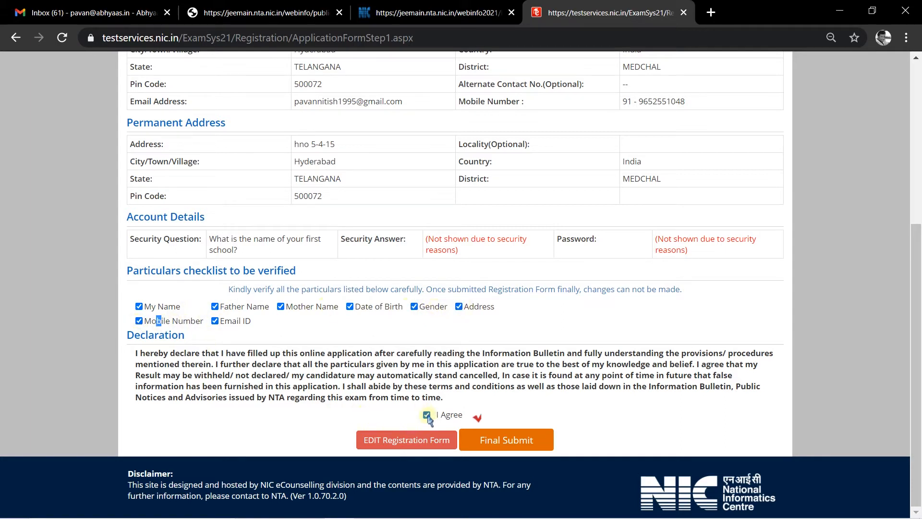
click(530, 436)
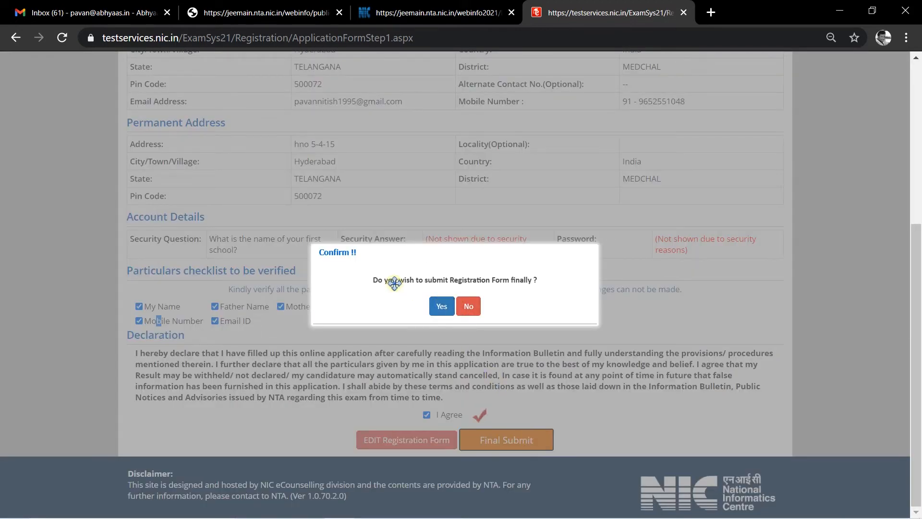
click(441, 308)
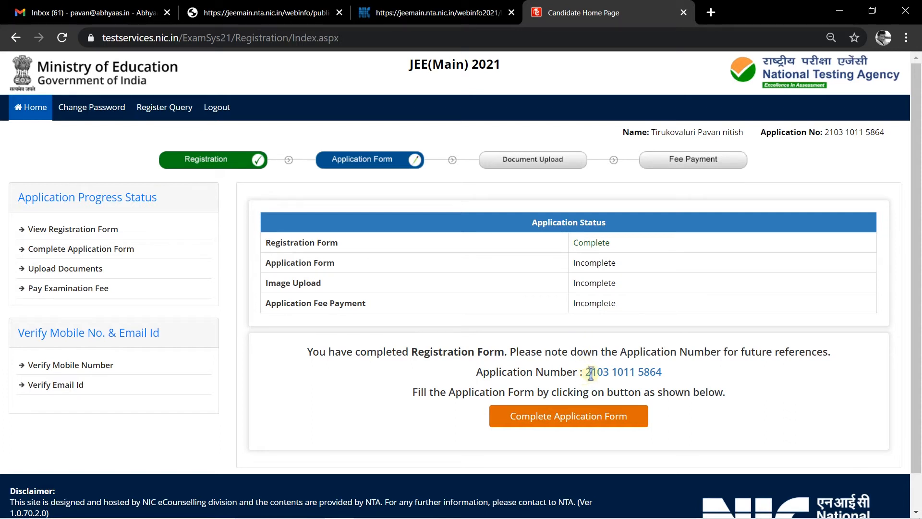
drag(586, 373, 669, 375)
key(ctrl+c)
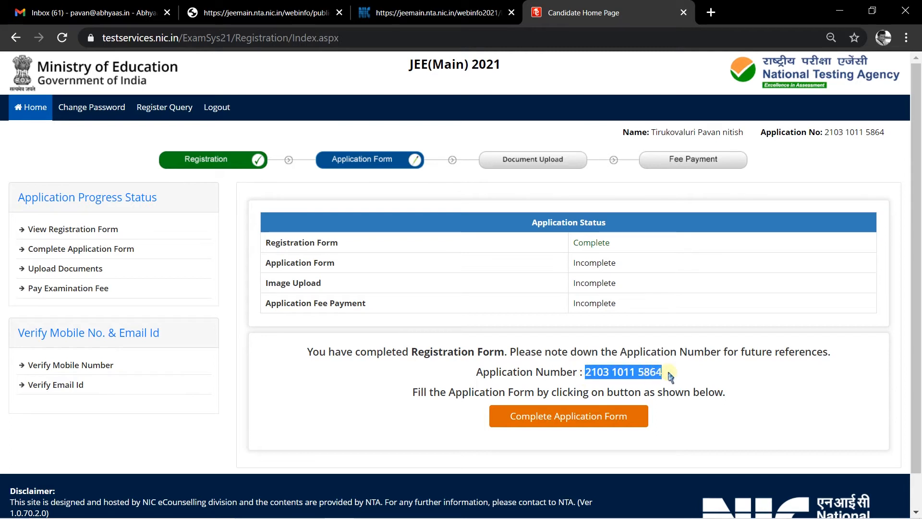
click(737, 380)
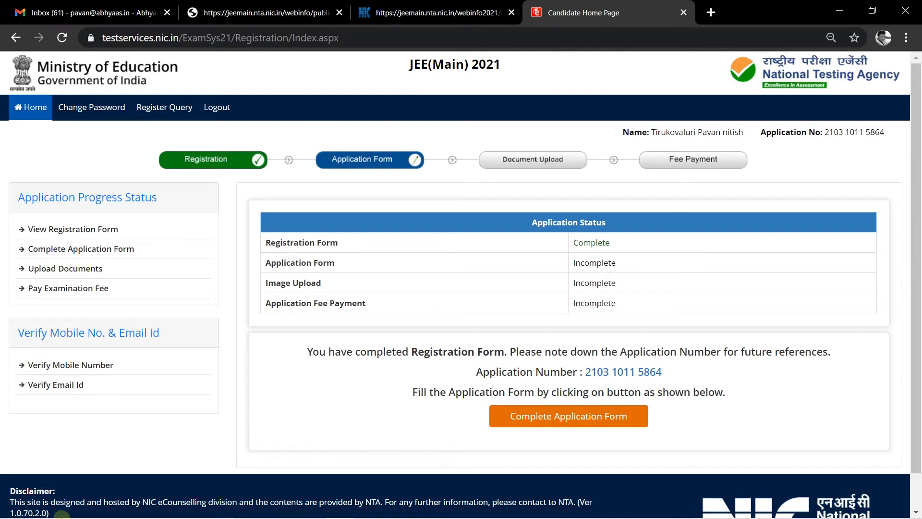
- Launch Notepad via Windows search, paste the application number, and minimize it
click(101, 509)
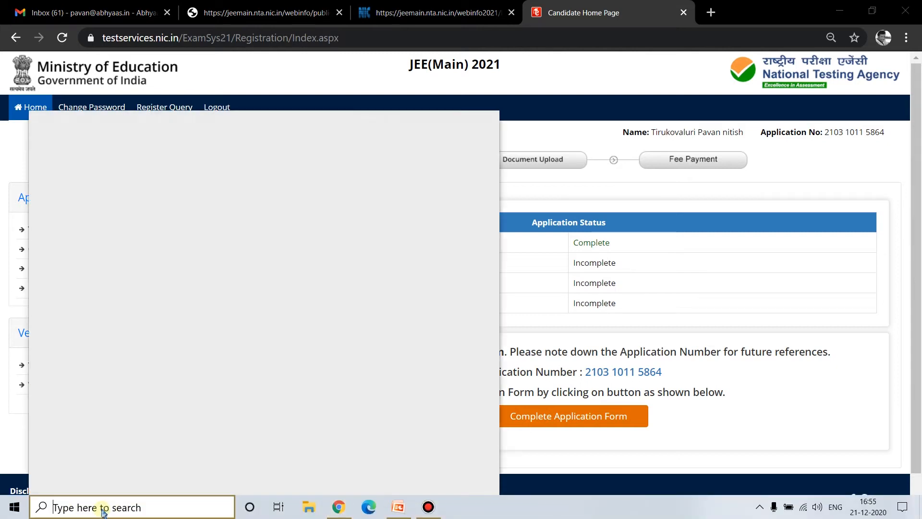
text(no)
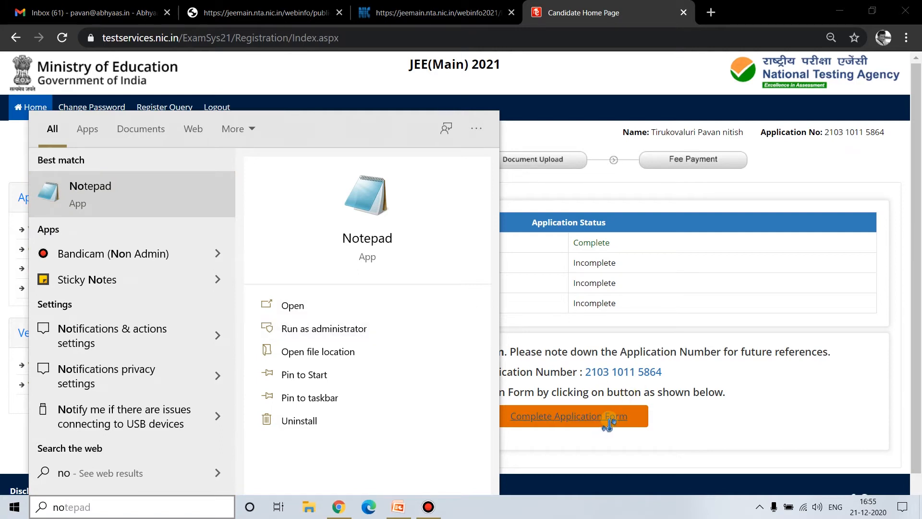
key(Return)
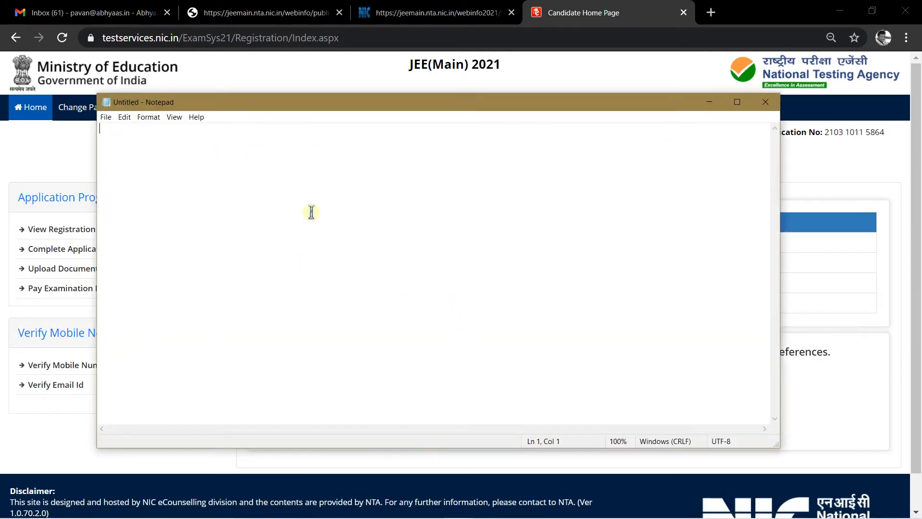
key(ctrl+v)
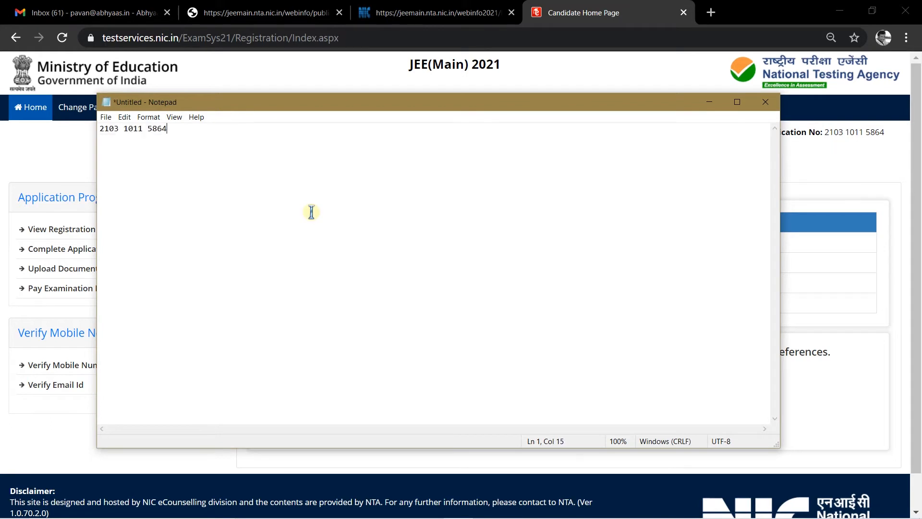
click(708, 102)
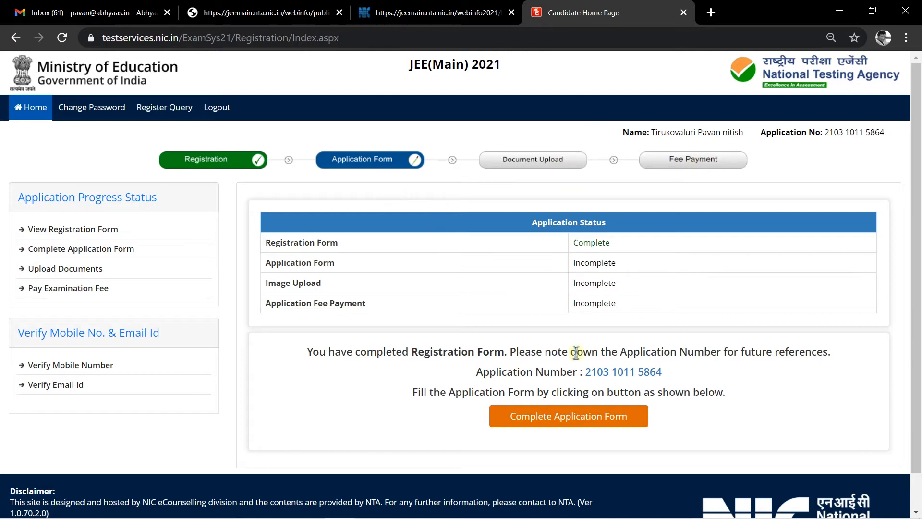
- Open the application form, set nationality Indian and 12th-pass state TELANGANA
click(556, 418)
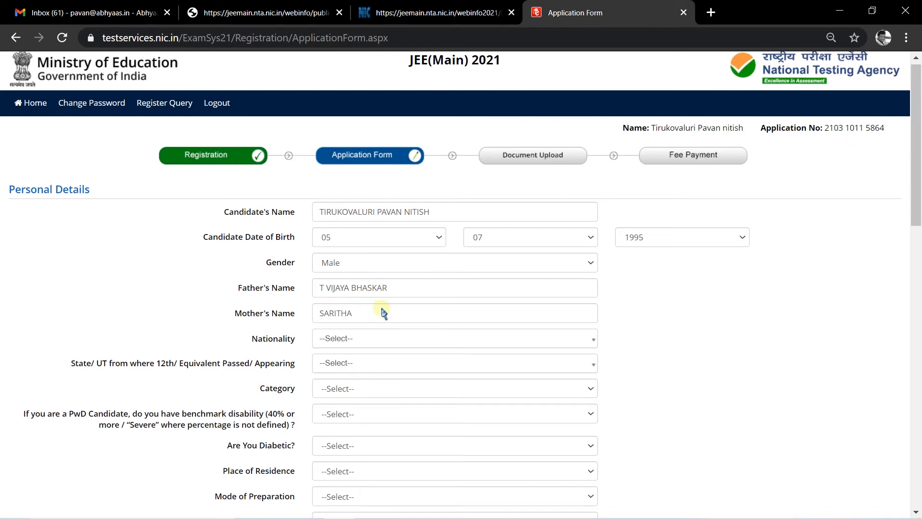
scroll(381, 312, down, 3)
click(380, 203)
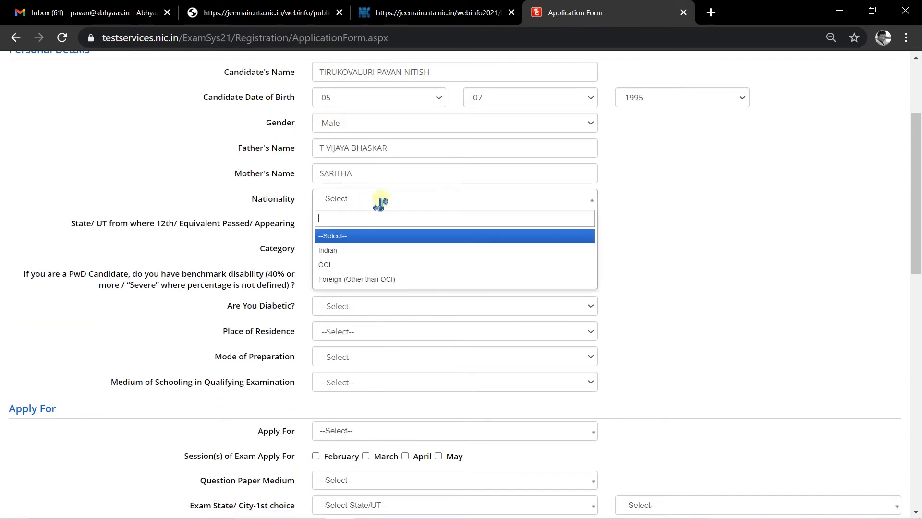
click(385, 250)
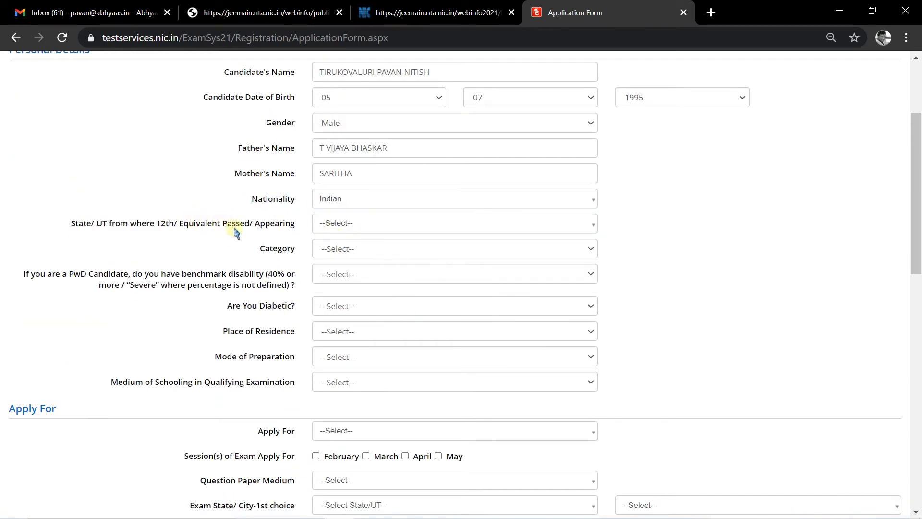
click(368, 224)
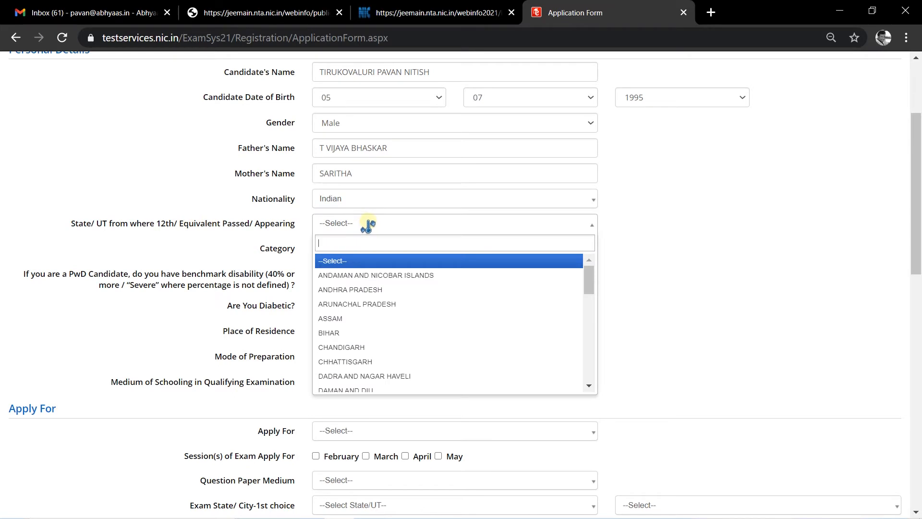
click(368, 225)
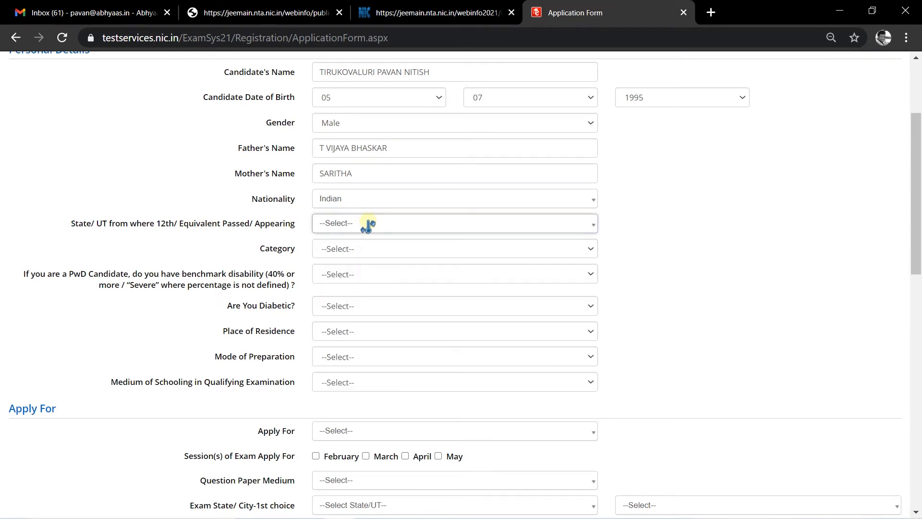
click(368, 224)
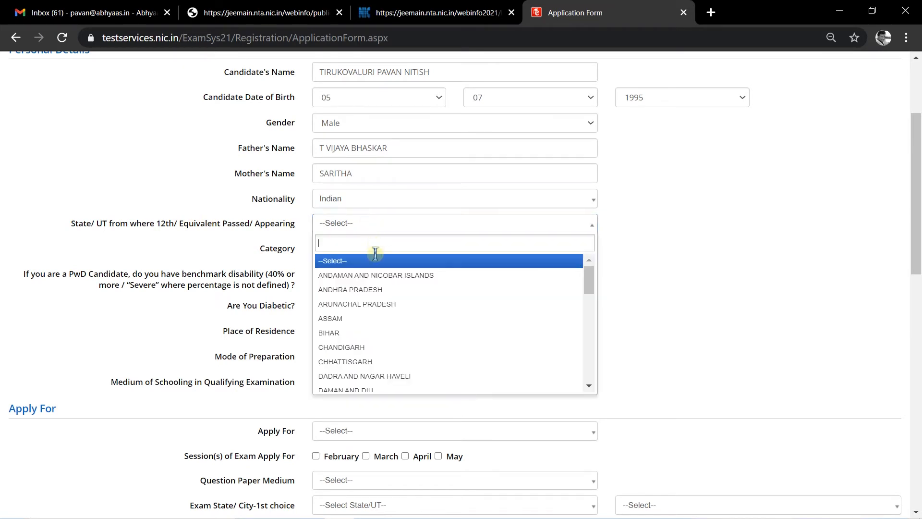
text(tela)
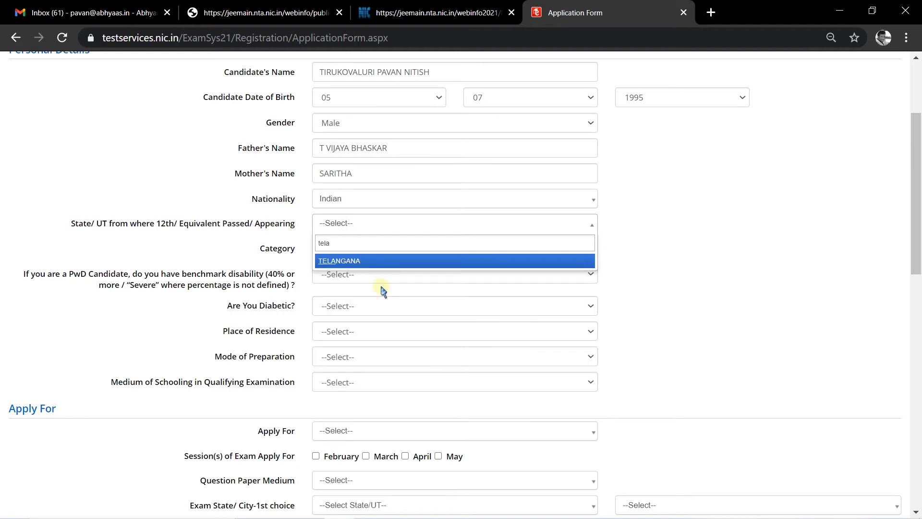
click(404, 262)
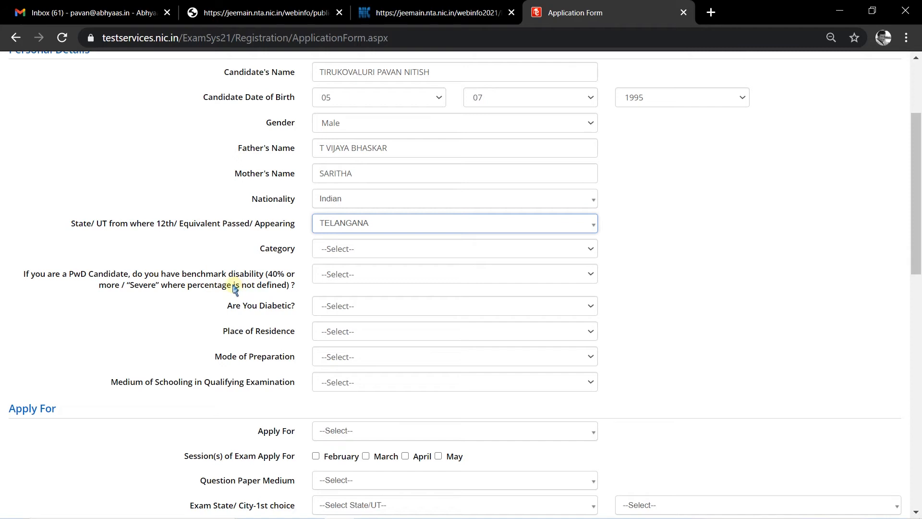
- Set category General, PwD No and Diabetic No
click(476, 250)
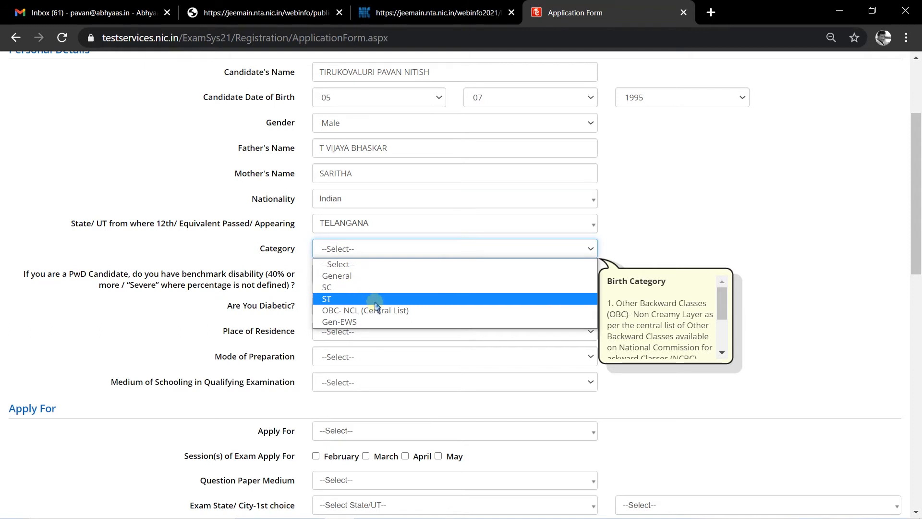
click(351, 278)
click(373, 275)
click(339, 313)
click(340, 309)
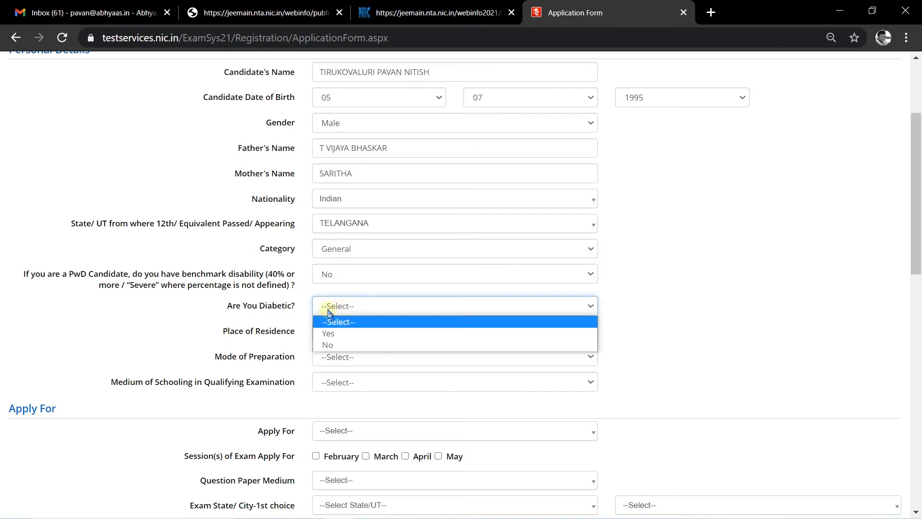
click(355, 346)
- Set residence Urban, preparation Tutorial Classes and schooling medium English
click(382, 331)
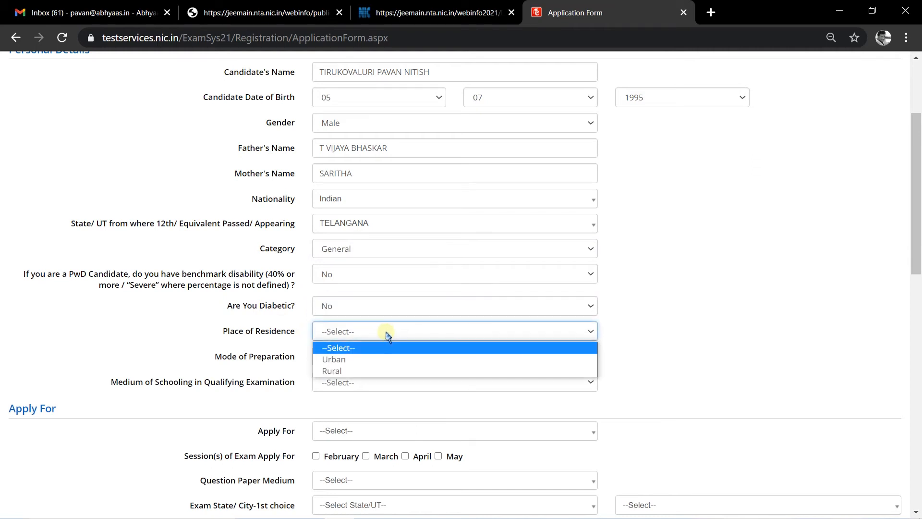
click(369, 360)
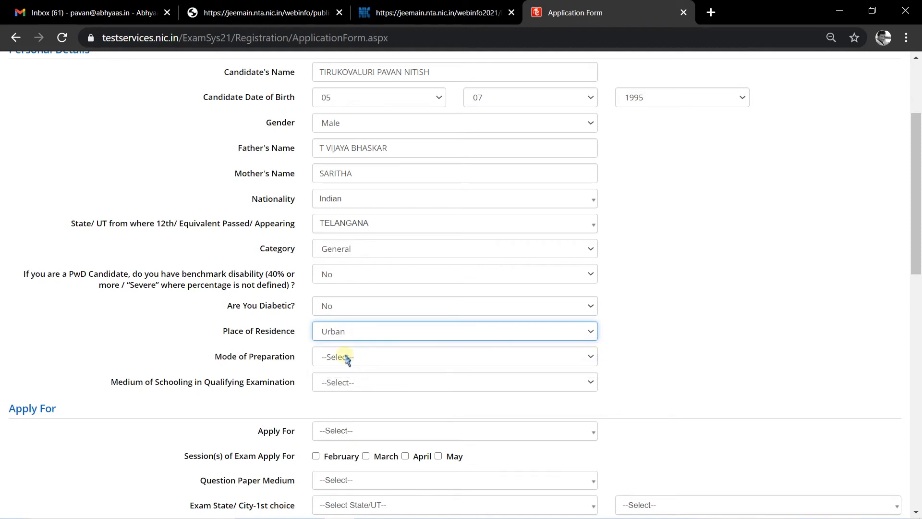
click(346, 357)
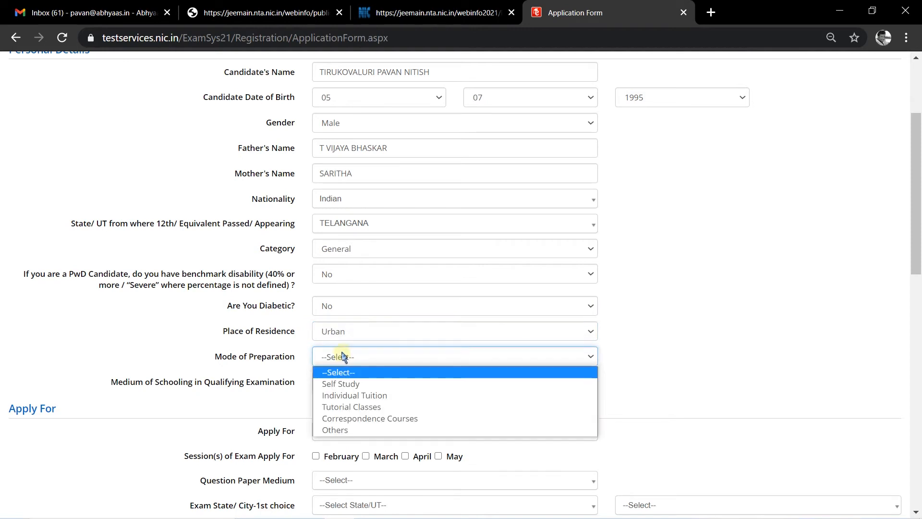
click(370, 407)
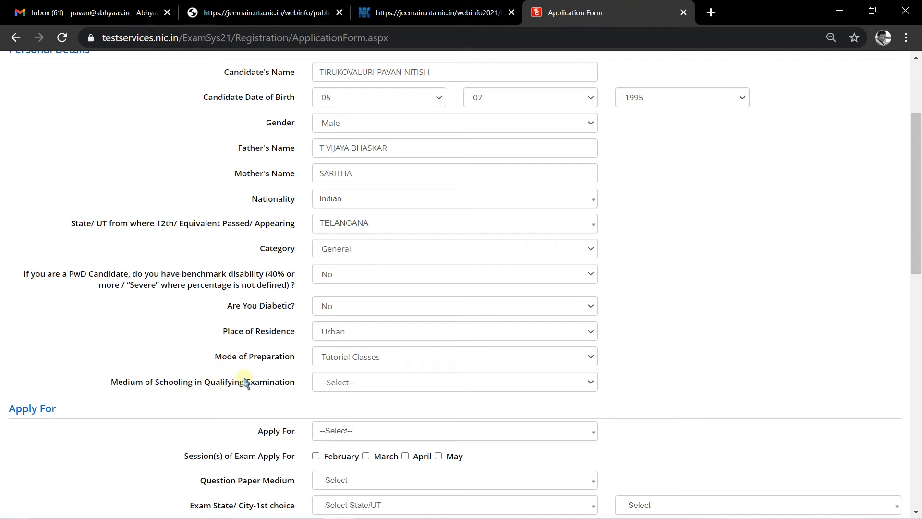
click(390, 385)
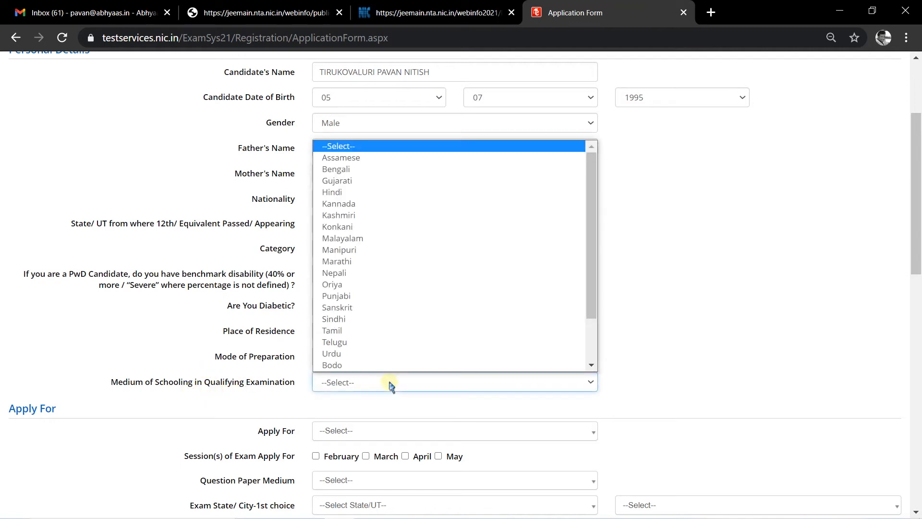
key(e)
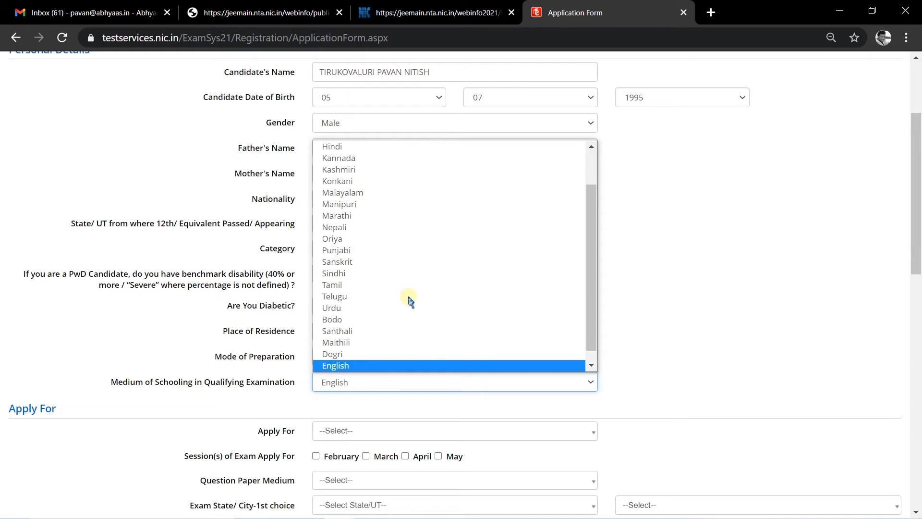
click(357, 366)
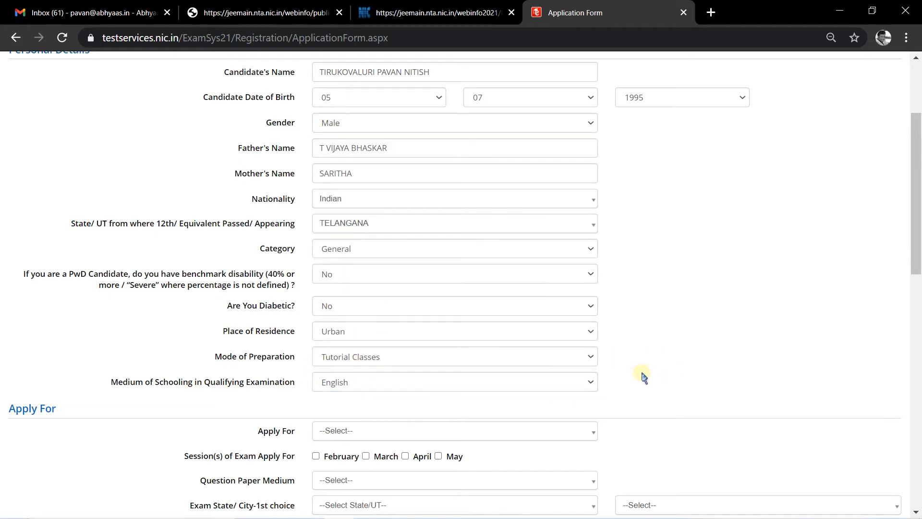
- Apply for B.E./B.Tech. Only in the February session with an English question paper
scroll(683, 368, down, 3)
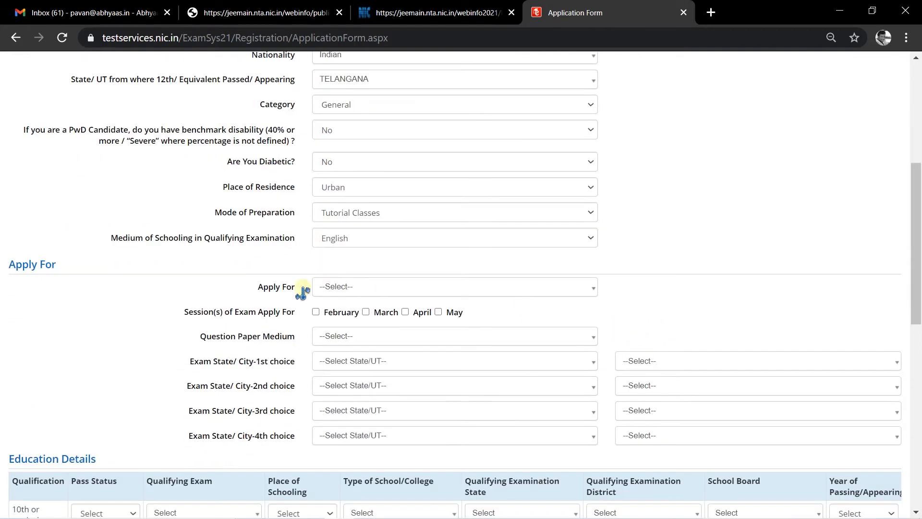
click(385, 289)
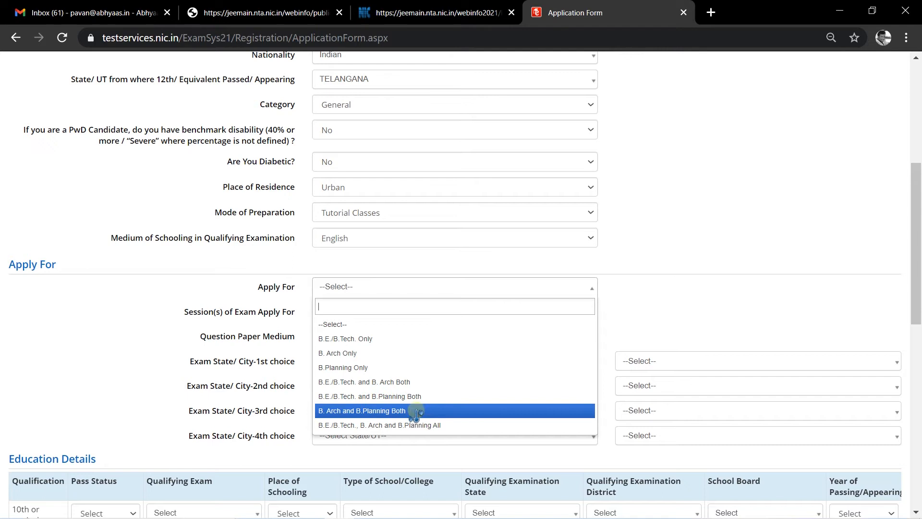
click(381, 338)
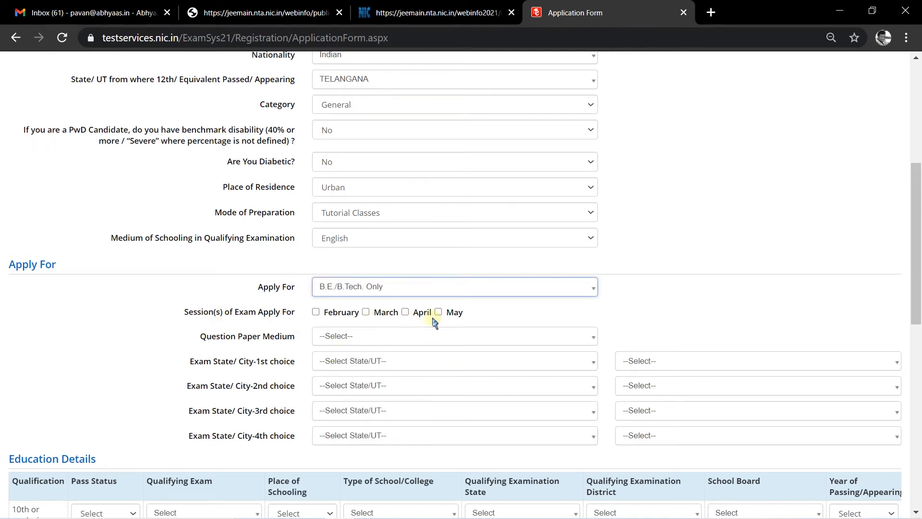
click(315, 312)
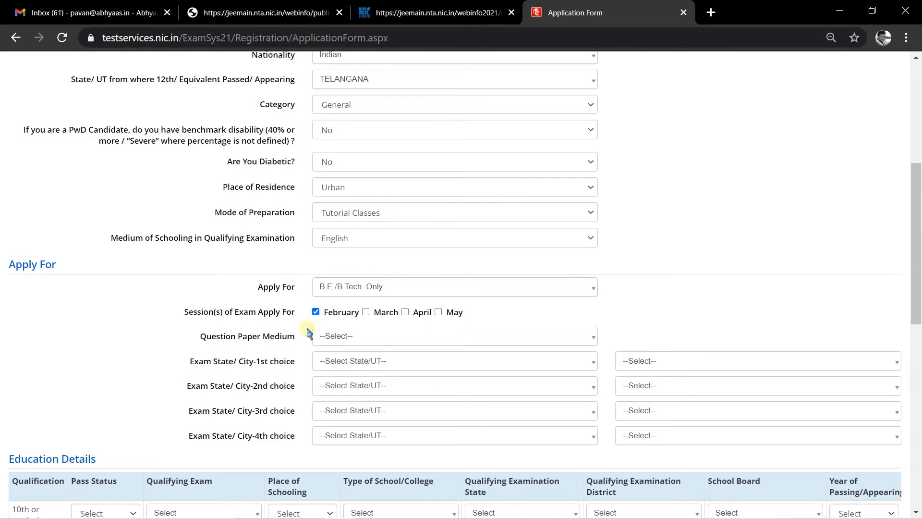
click(375, 335)
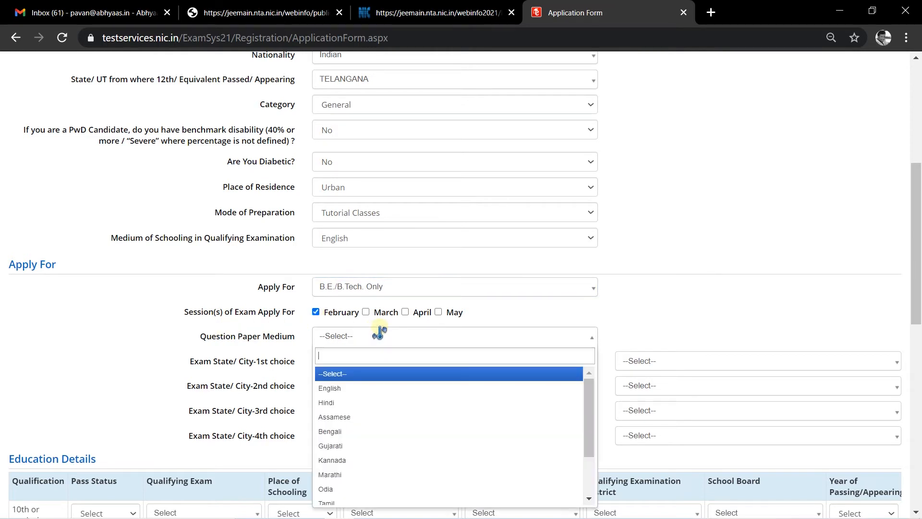
click(360, 389)
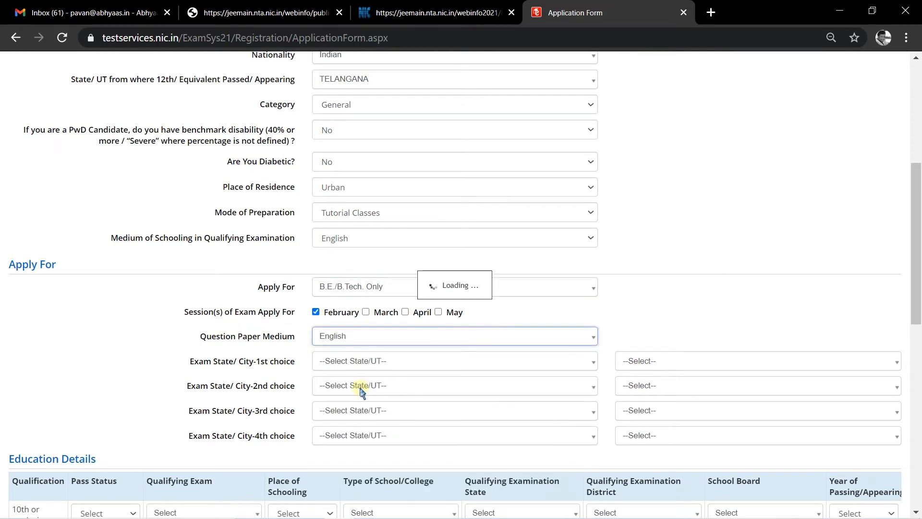
- Set the 1st-choice exam city to TELANGANA, HYDERABAD/SECUNDERABAD/RANGA REDDY
click(392, 361)
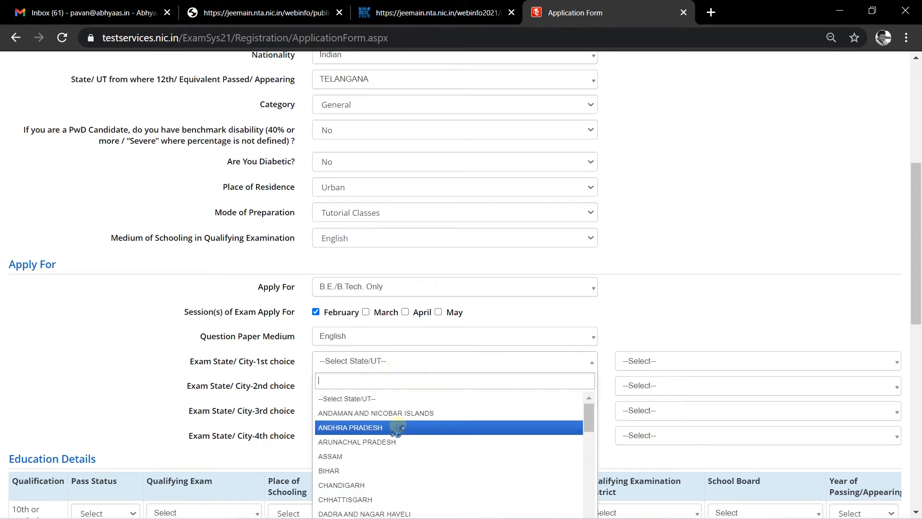
text(tela)
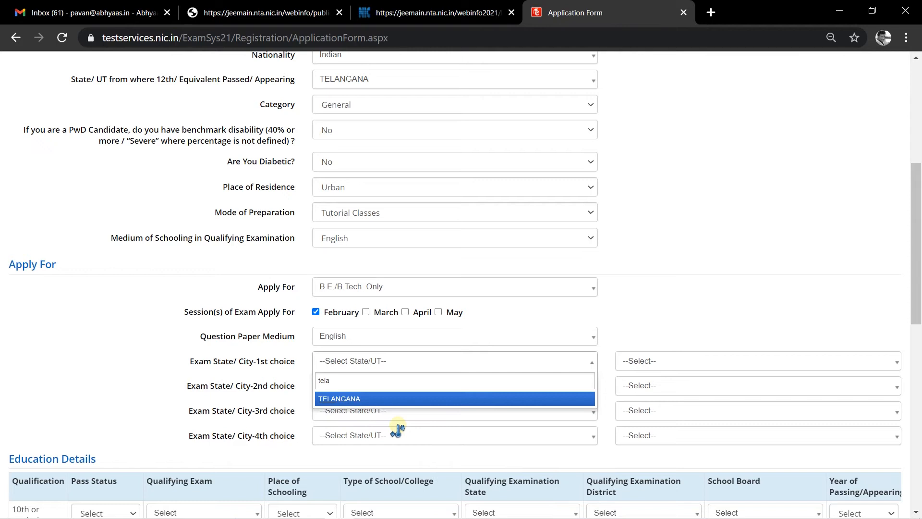
click(401, 398)
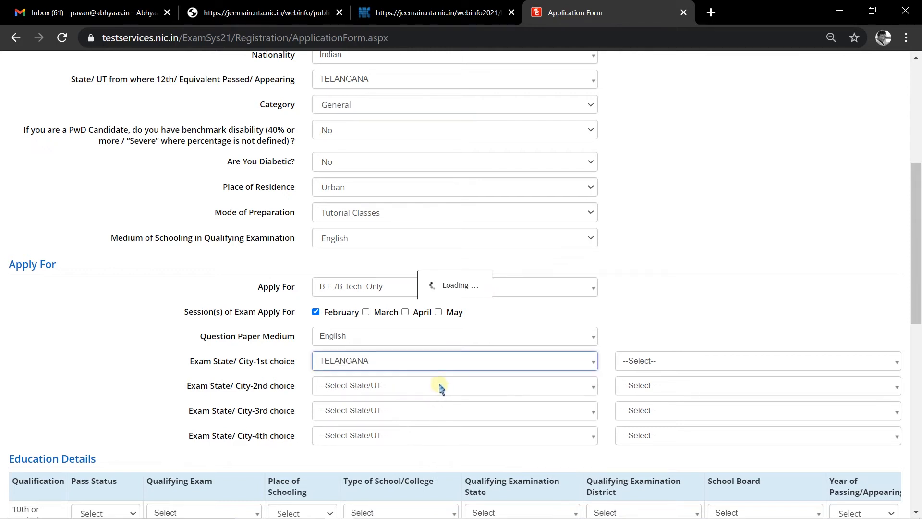
click(679, 366)
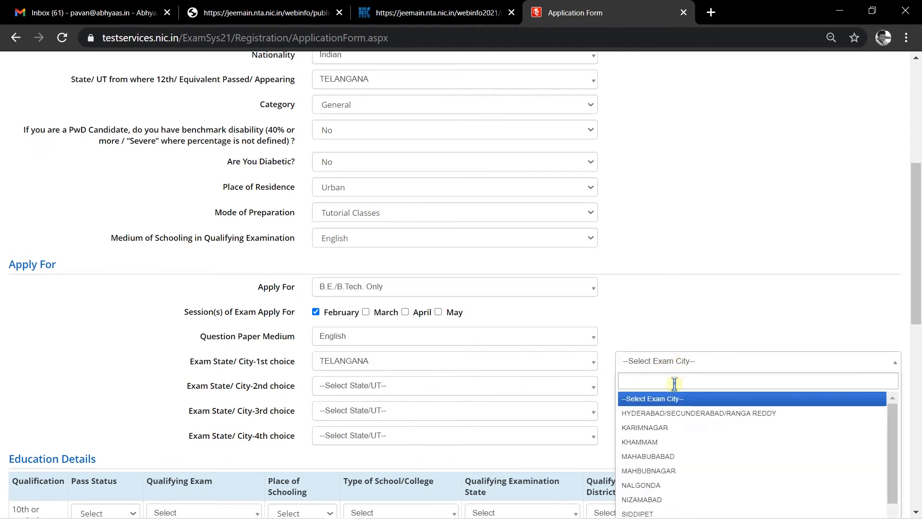
click(674, 414)
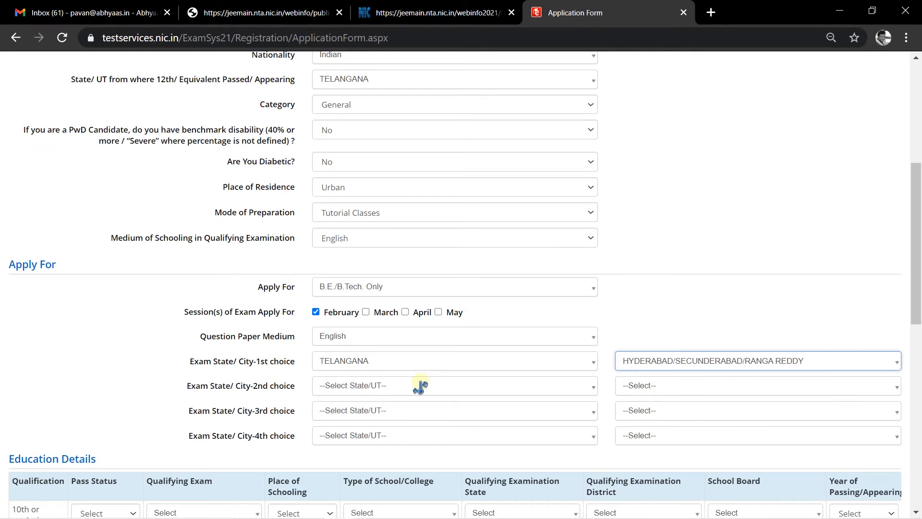
- Set the 2nd-choice exam city to TELANGANA, KARIMNAGAR after the duplicate-city warning
click(418, 387)
text(tela)
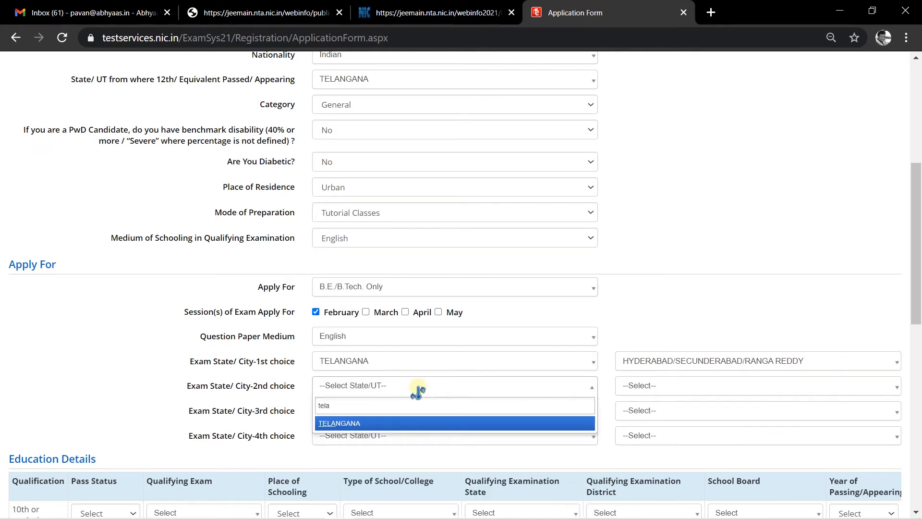
click(429, 421)
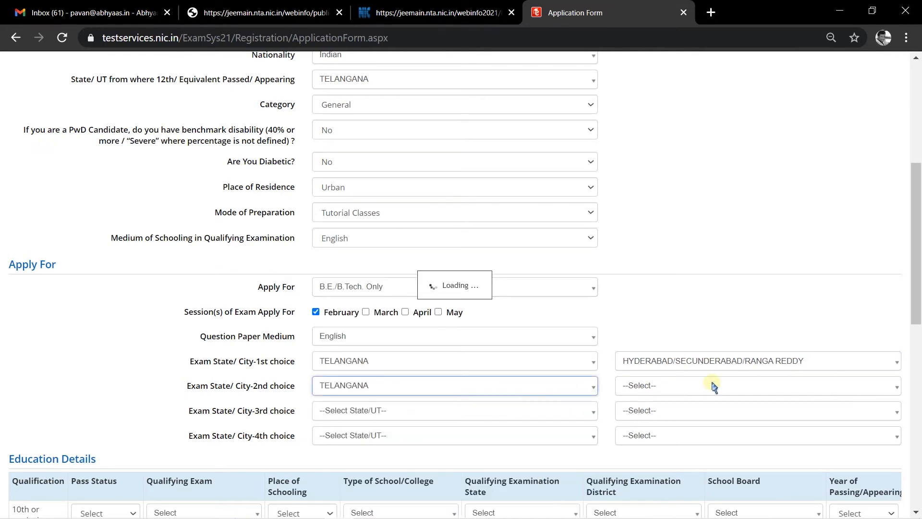
click(710, 385)
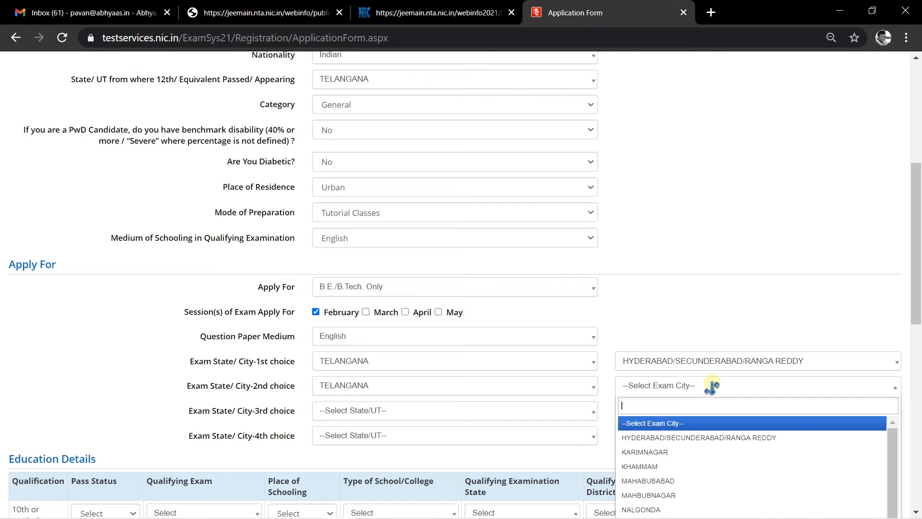
click(677, 437)
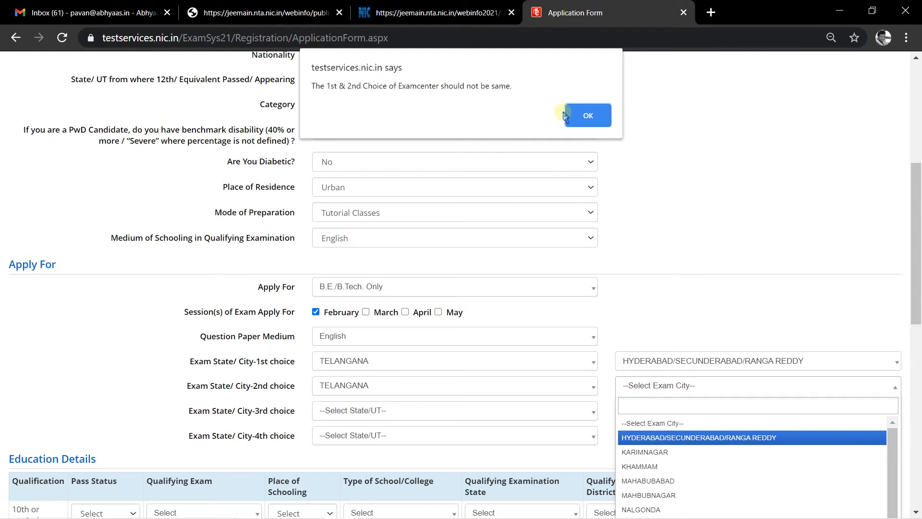
click(589, 116)
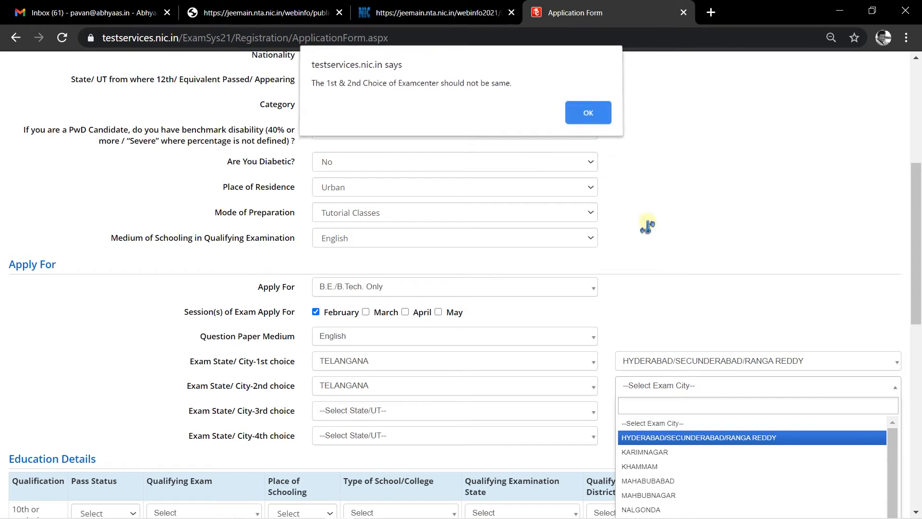
click(662, 387)
click(647, 452)
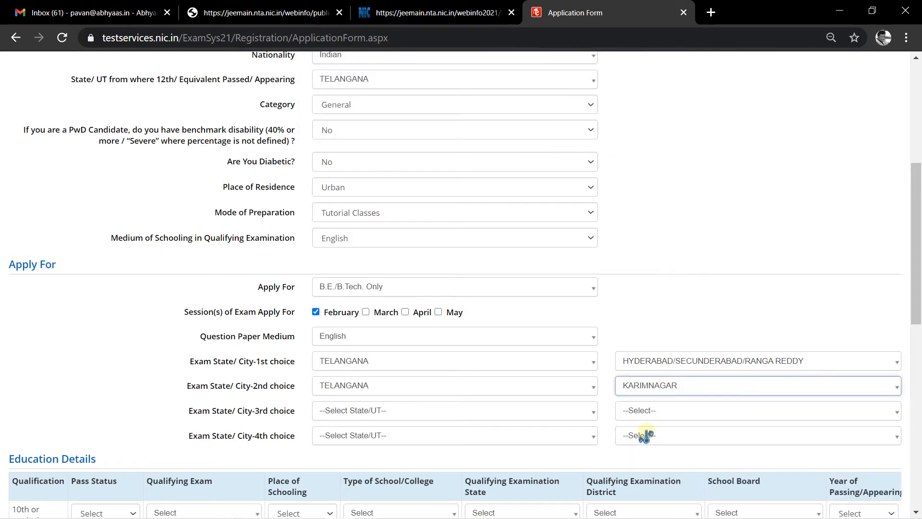
- Set the 3rd-choice exam state to TELANGANA, dismissing a duplicate KARIMNAGAR city warning
click(367, 410)
text(tela)
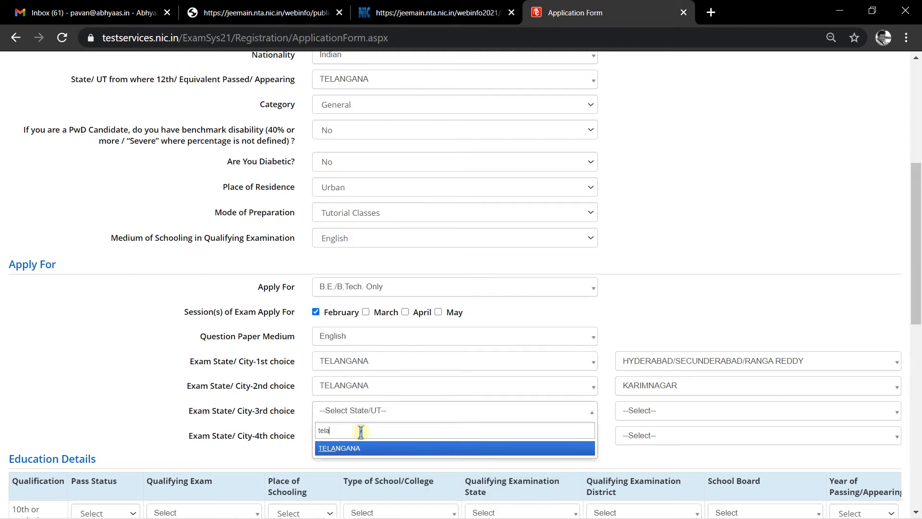
click(372, 448)
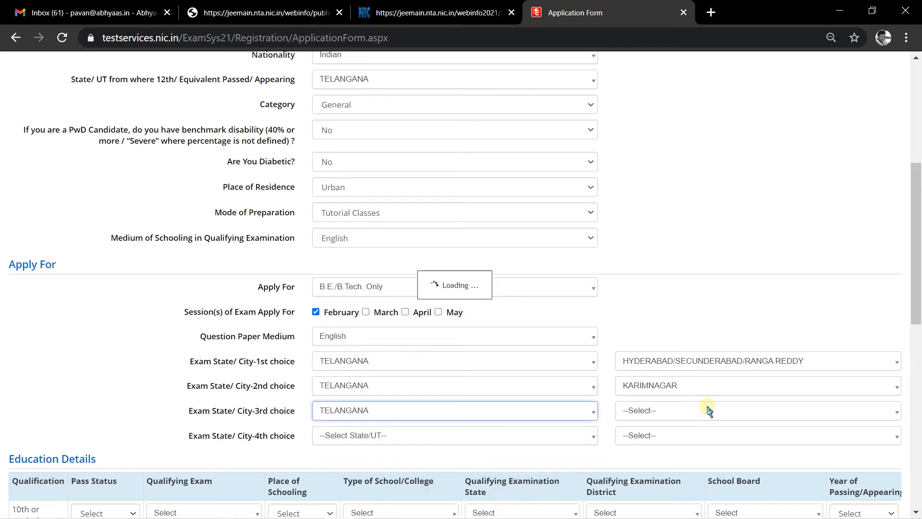
click(708, 410)
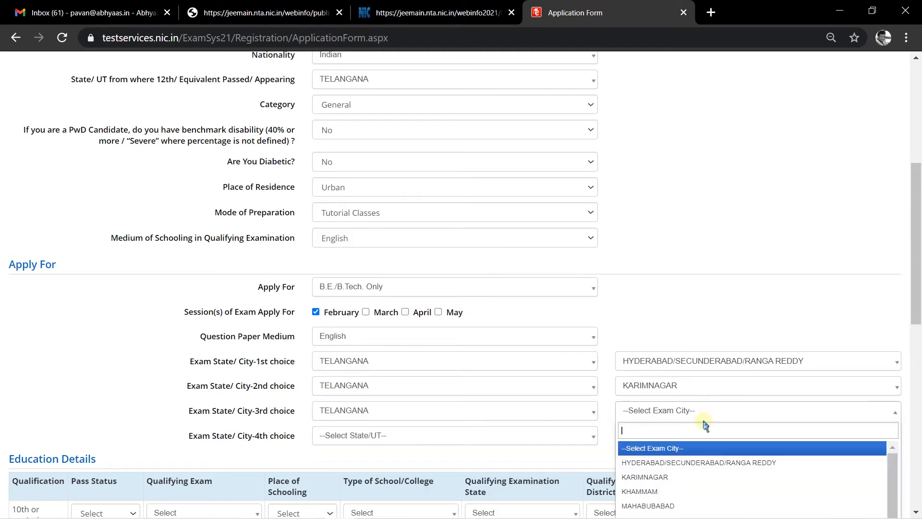
scroll(684, 468, down, 1)
scroll(672, 473, up, 1)
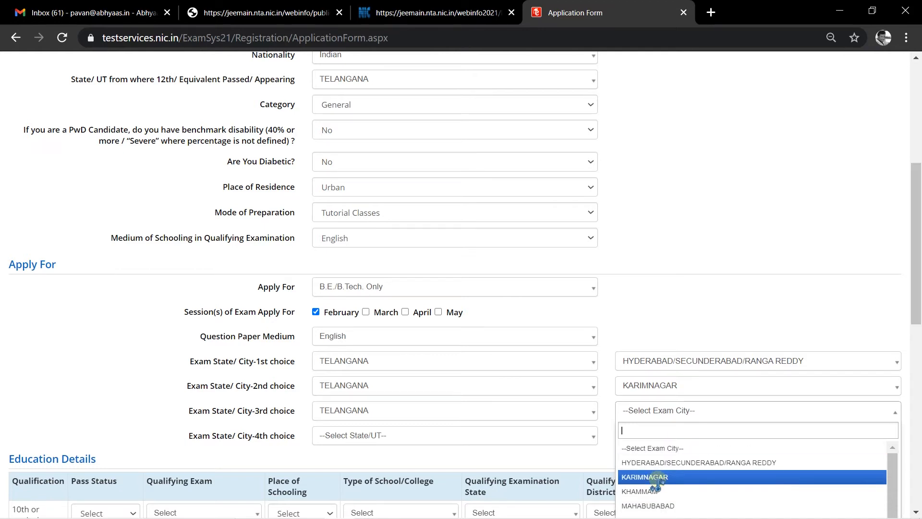
click(678, 478)
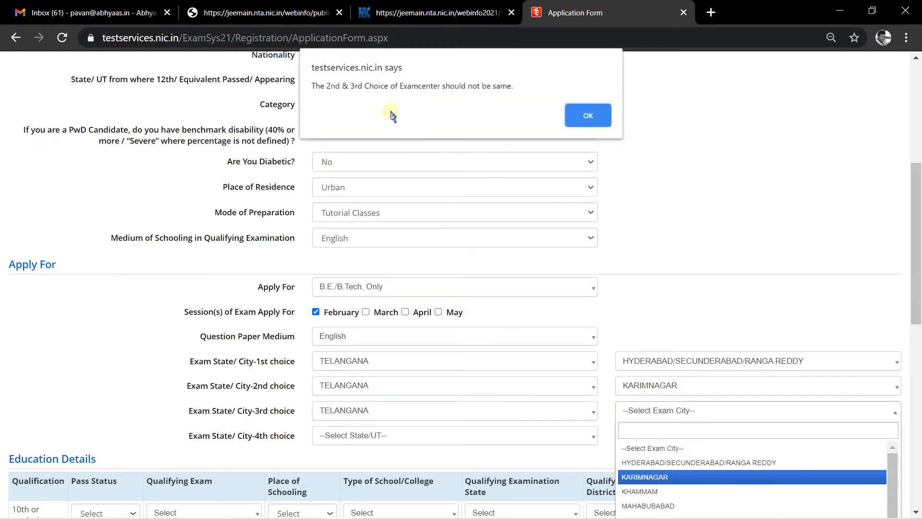
click(586, 117)
- Choose KHAMMAM as the 3rd-choice exam city
click(680, 413)
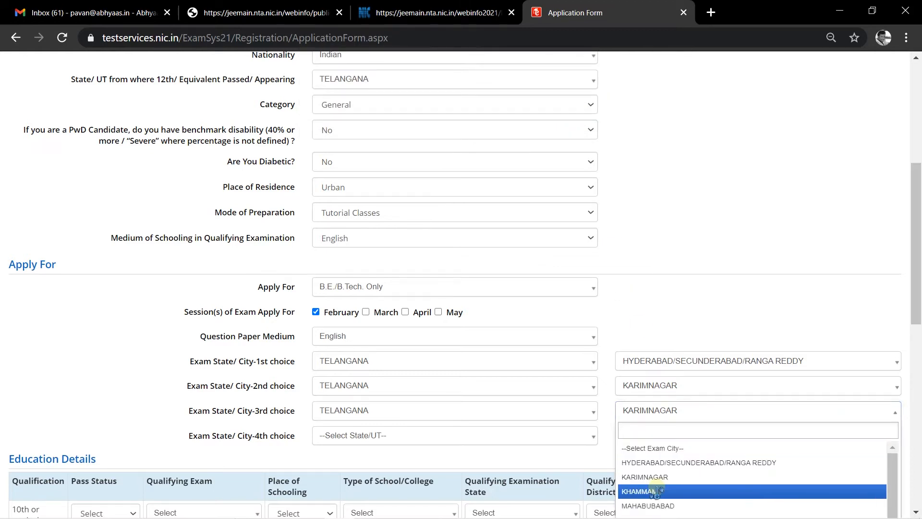
scroll(664, 488, down, 1)
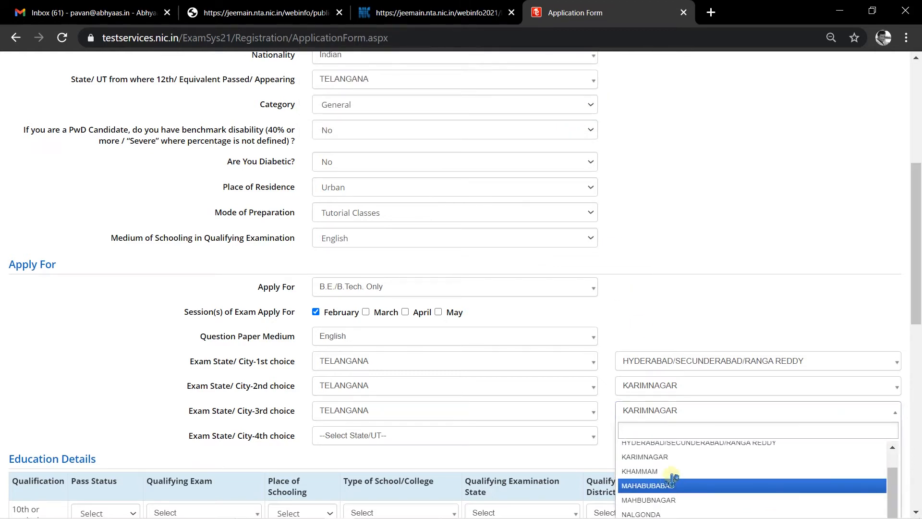
scroll(684, 472, up, 1)
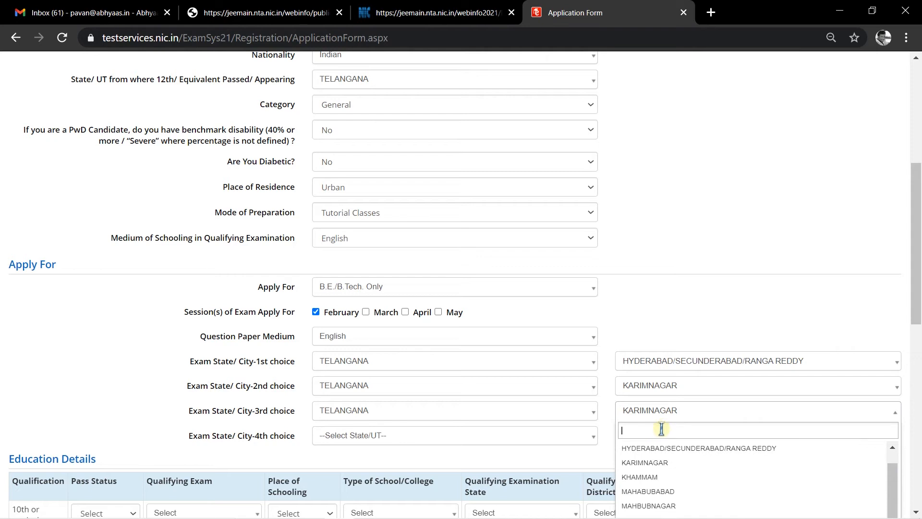
click(677, 413)
click(677, 412)
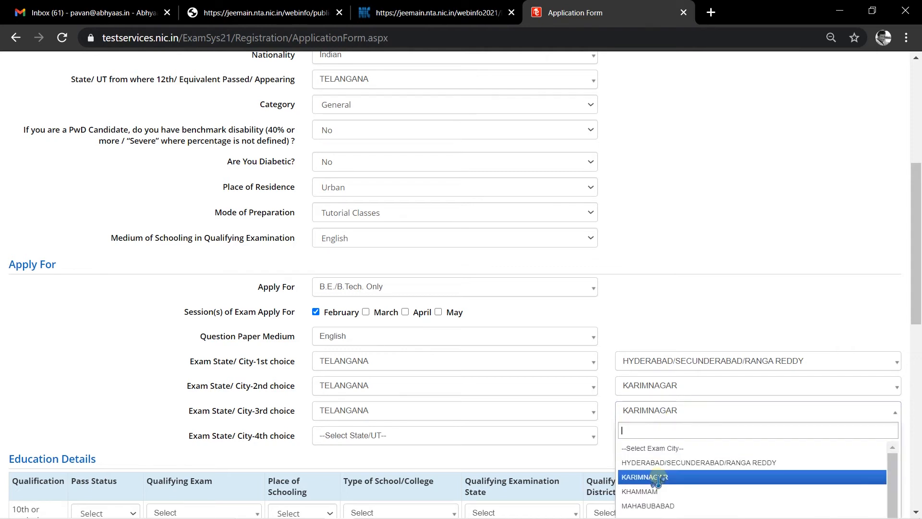
text(kurn)
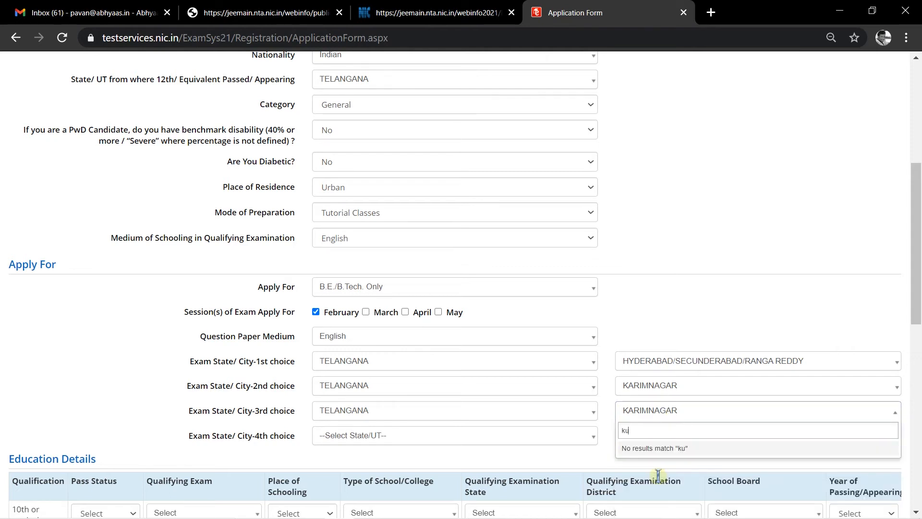
key(BackSpace)
key(BackSpace)
scroll(655, 481, down, 1)
click(656, 490)
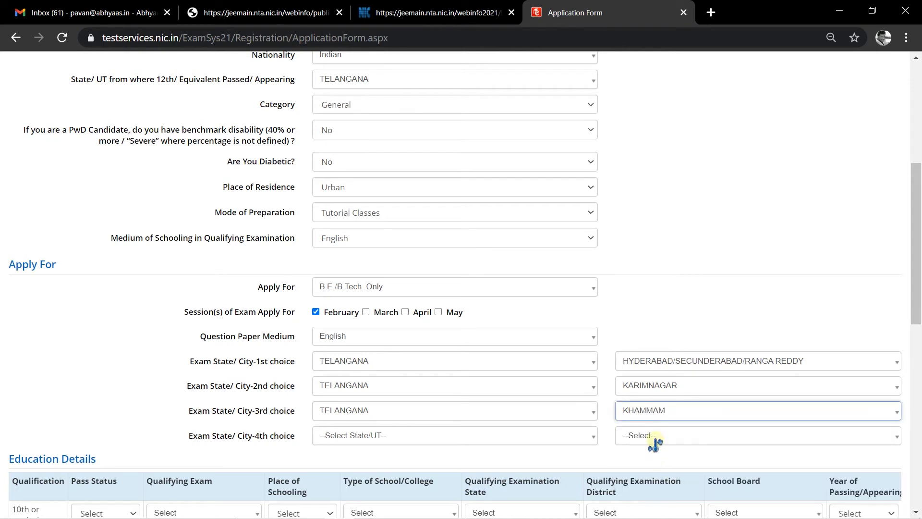
- Set the 4th-choice exam city to TELANGANA, NALGONDA
click(655, 438)
click(395, 436)
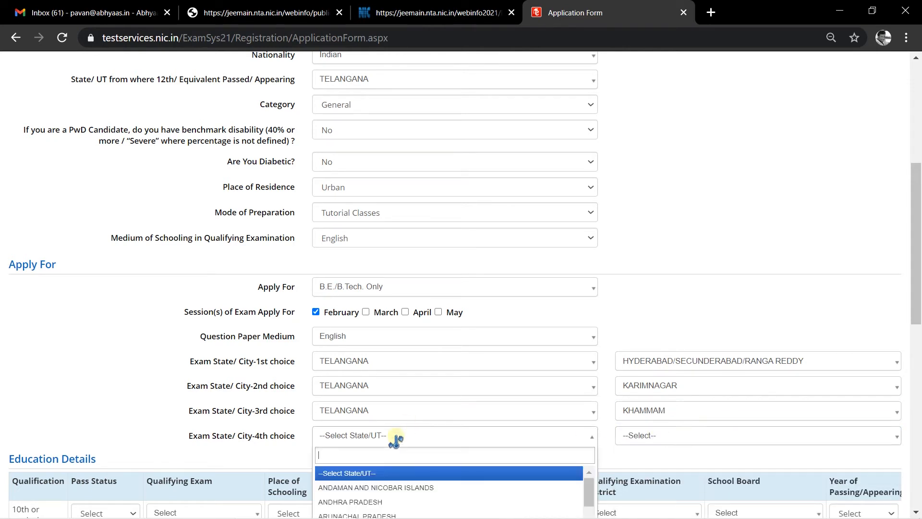
text(tela)
click(400, 474)
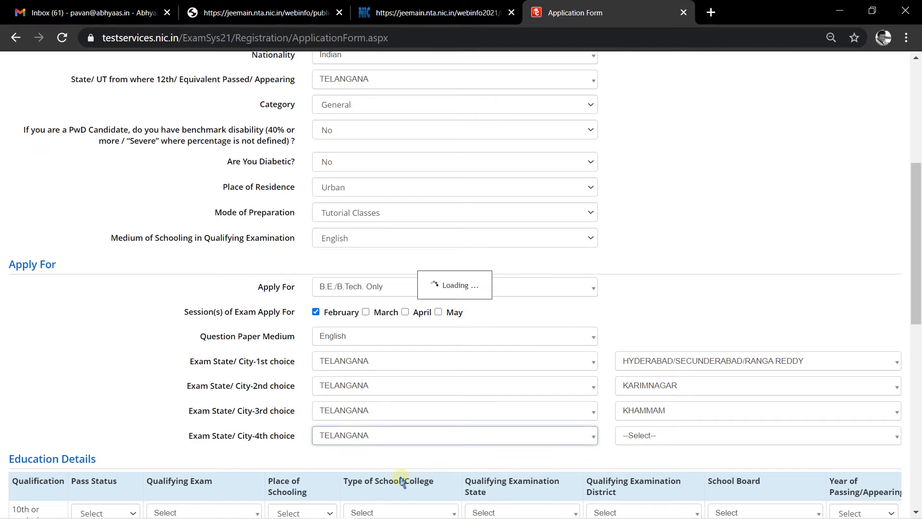
scroll(726, 271, down, 3)
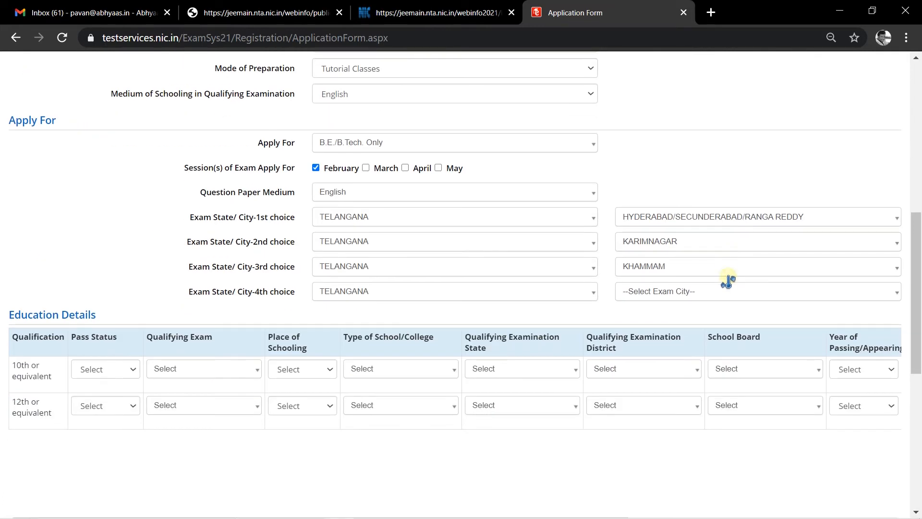
click(727, 290)
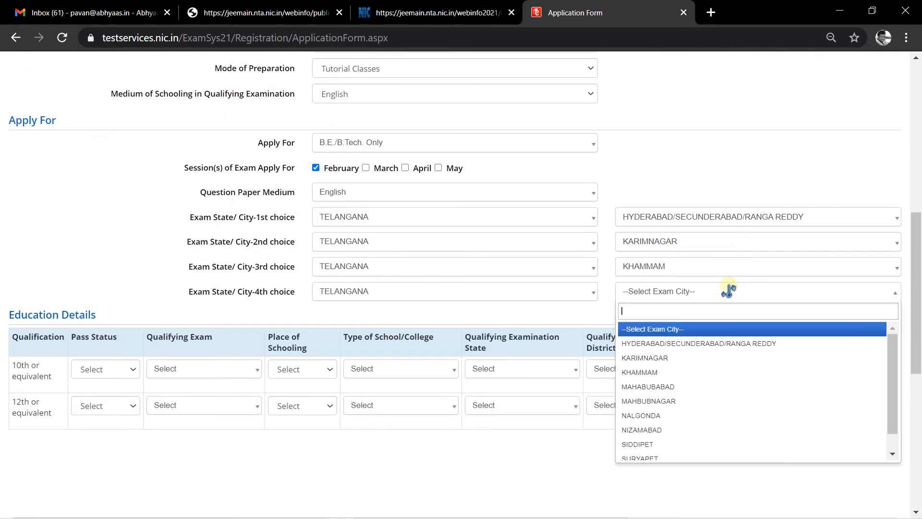
click(643, 416)
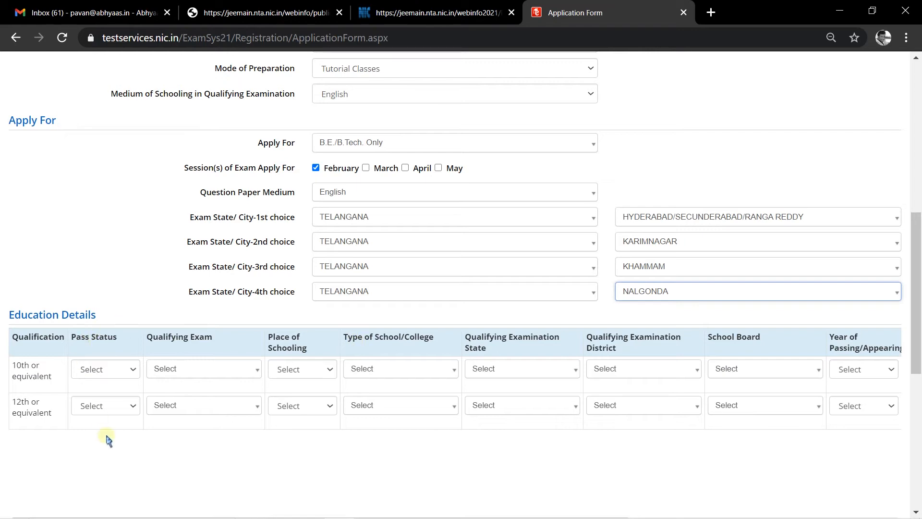
- Mark the 10th row Passed, 10th or Equivalent, Urban, State Government school
click(204, 463)
click(99, 369)
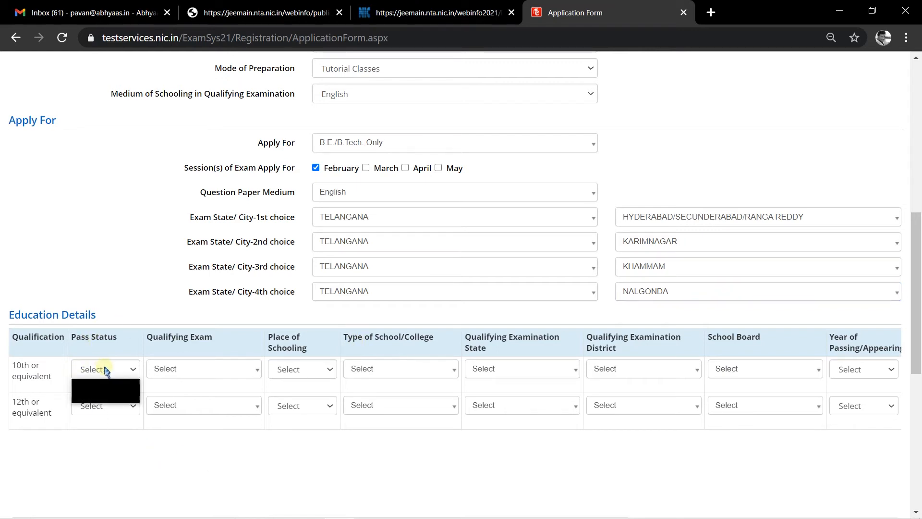
click(107, 393)
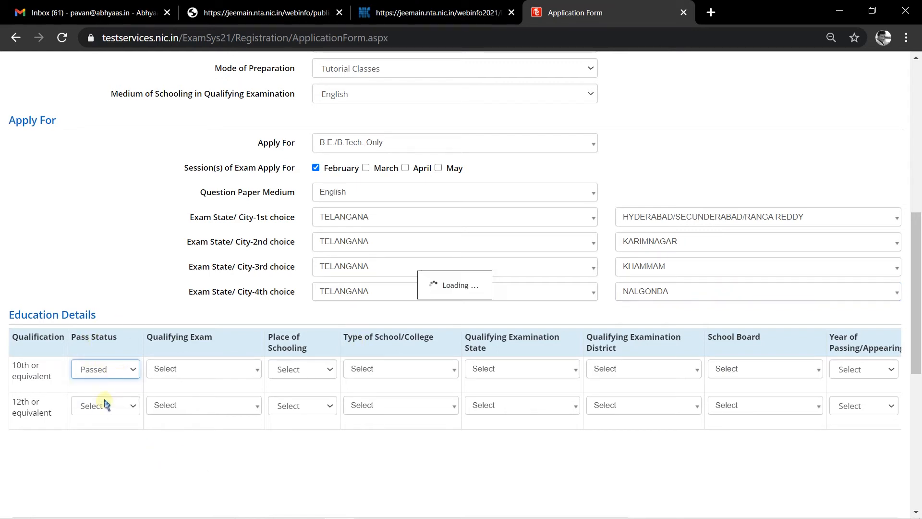
click(235, 369)
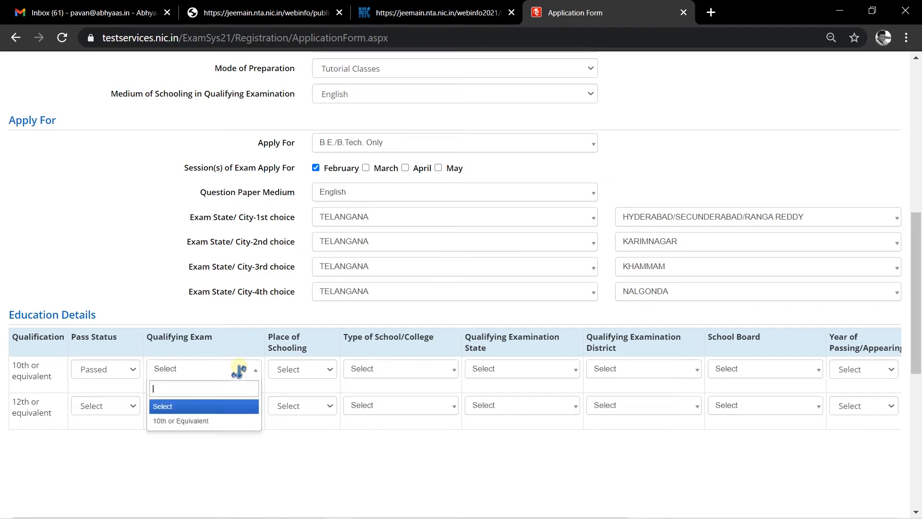
click(197, 418)
click(311, 368)
click(290, 397)
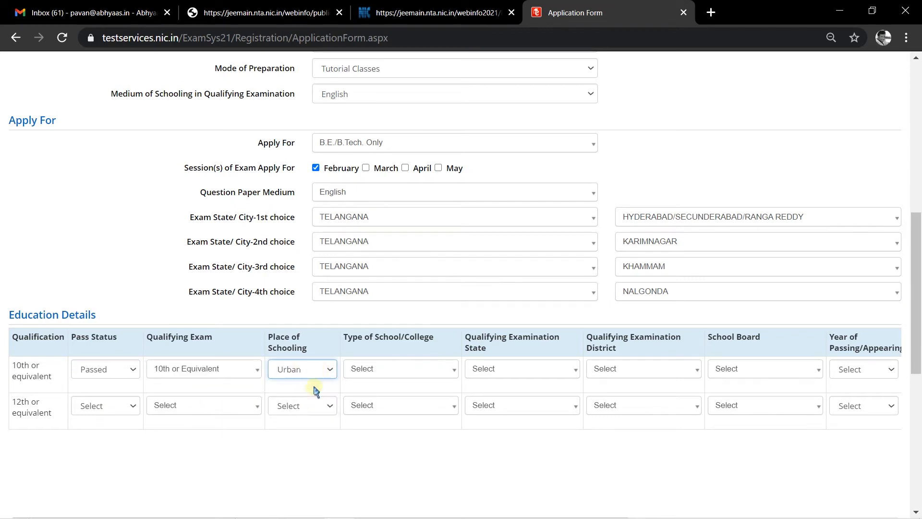
click(426, 369)
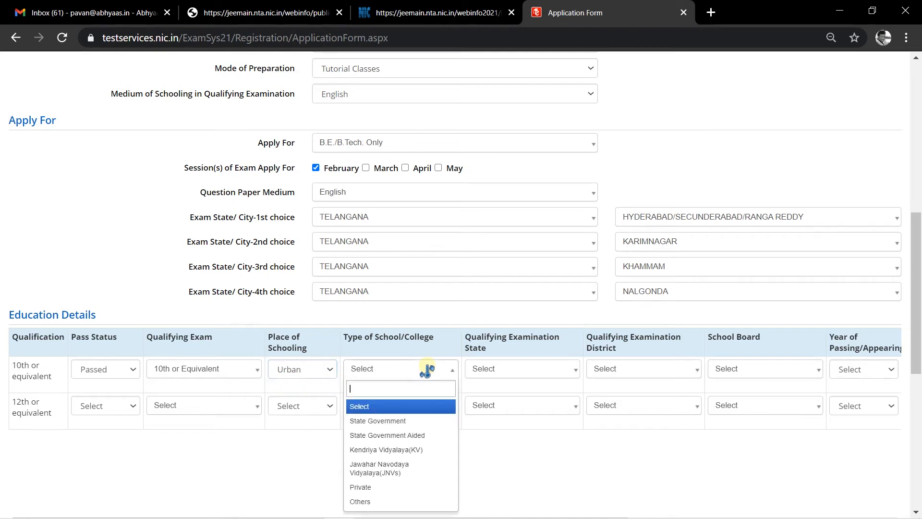
click(412, 421)
- Set the 10th exam to TELANGANA, MEDCHAL, TELANGANA BOARD OF SECONDARY EDUCATION, passed in 2010
click(507, 369)
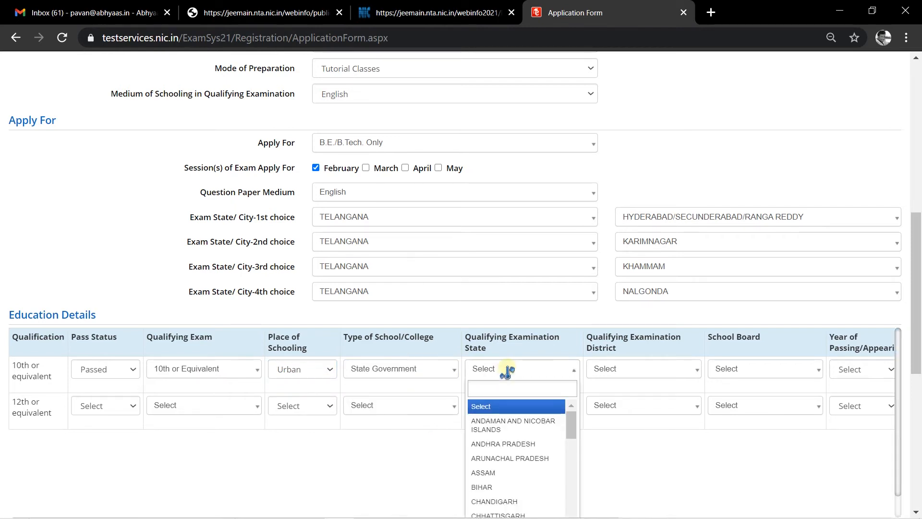
text(tela)
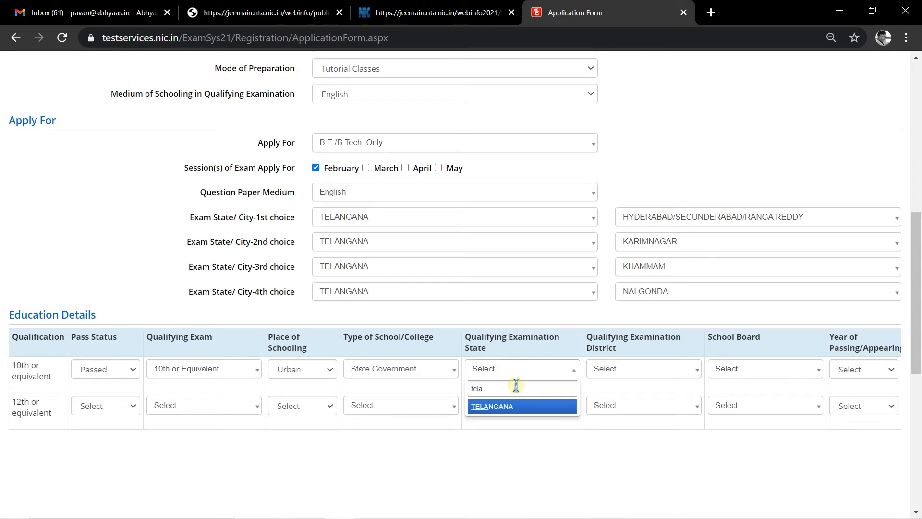
click(528, 408)
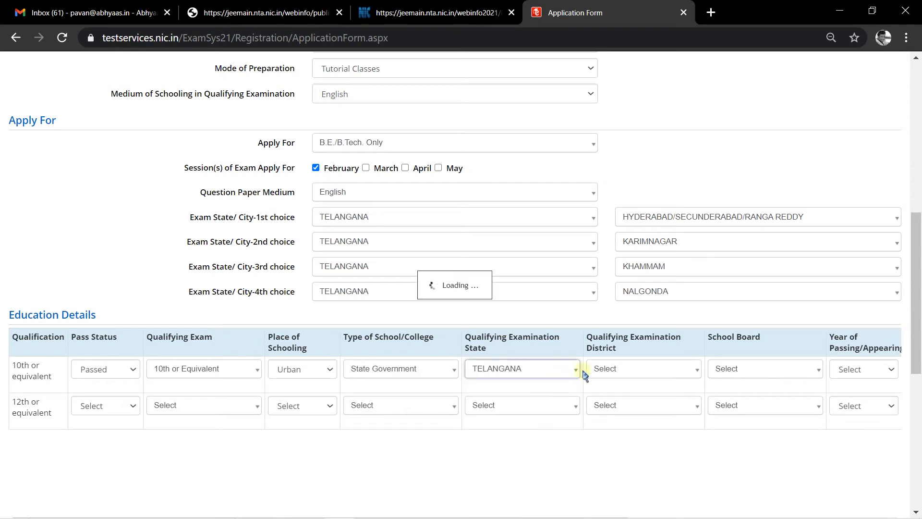
click(647, 369)
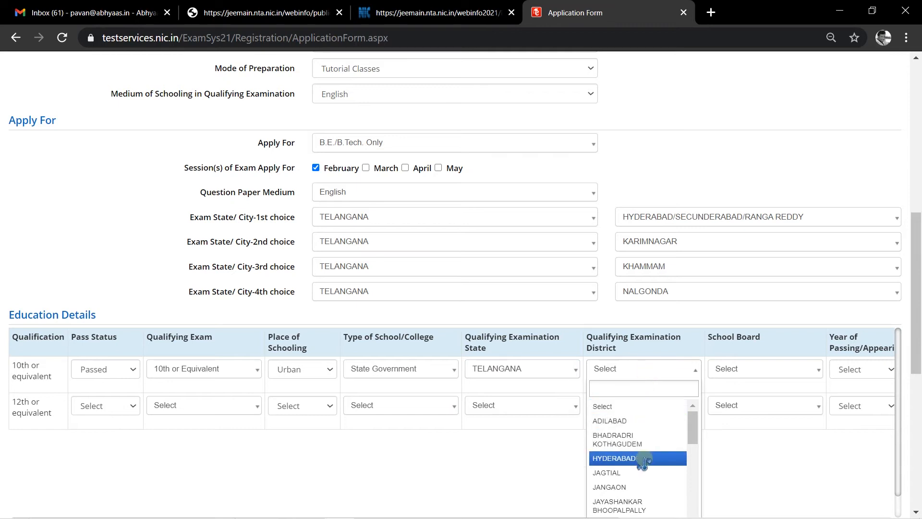
text(medd)
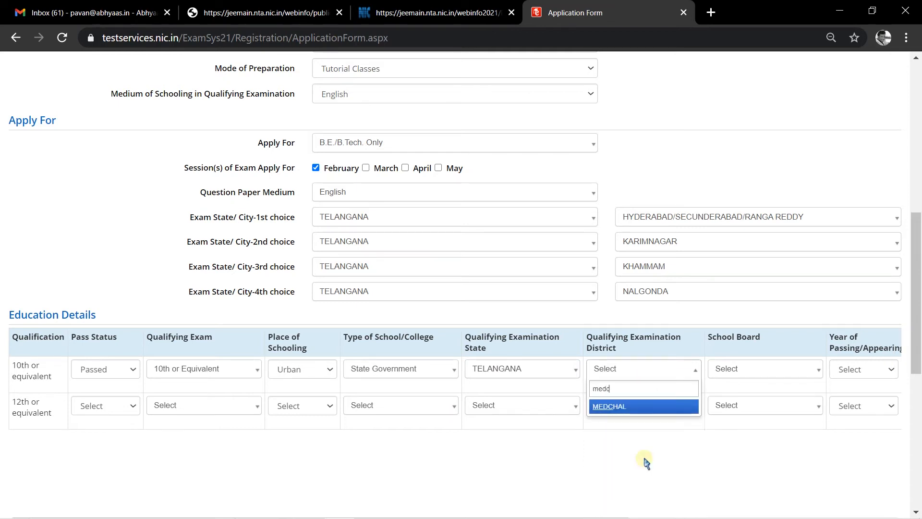
click(642, 406)
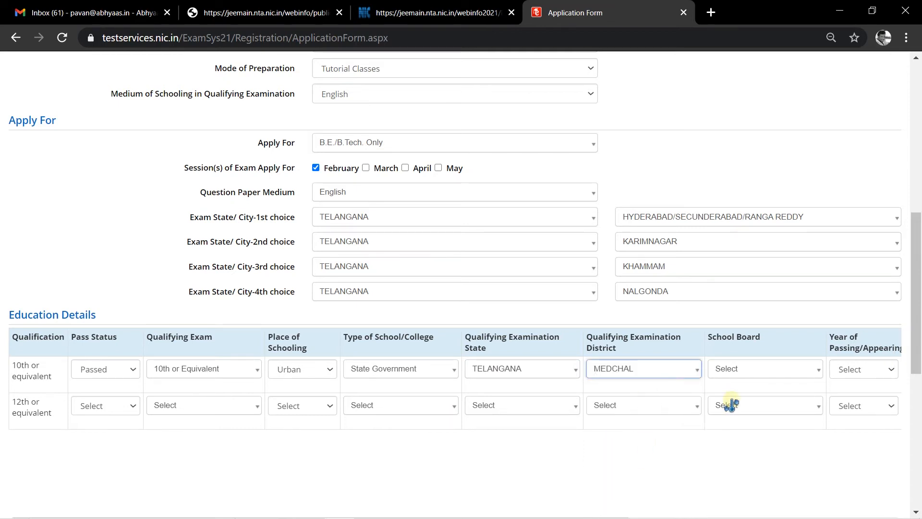
click(757, 371)
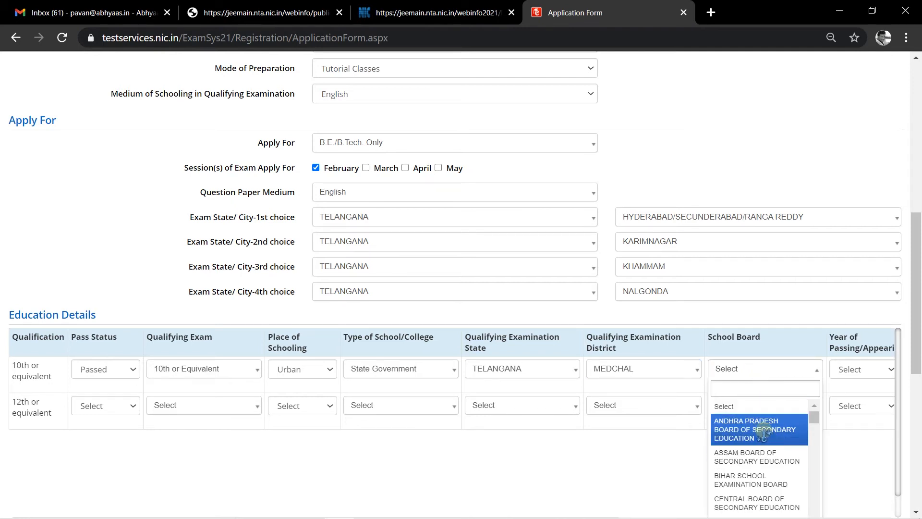
text(board)
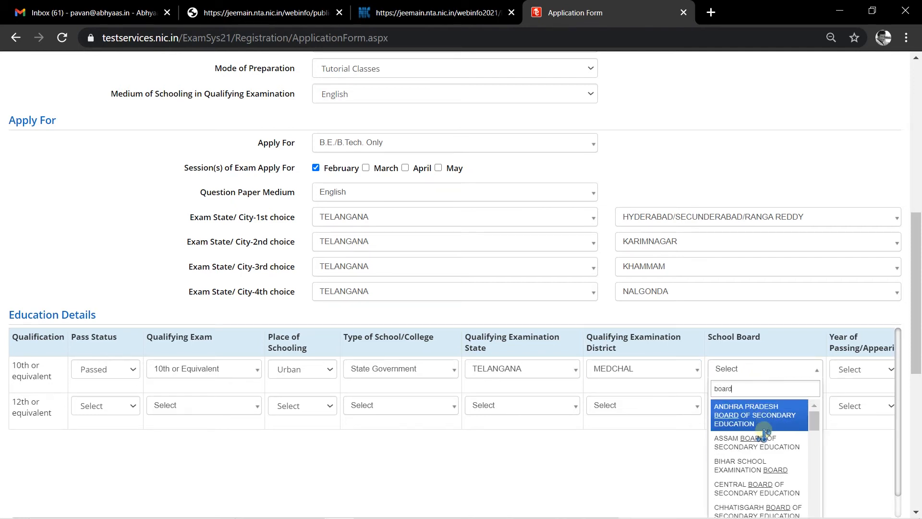
text(o)
key(BackSpace)
key(BackSpace)
text(tela)
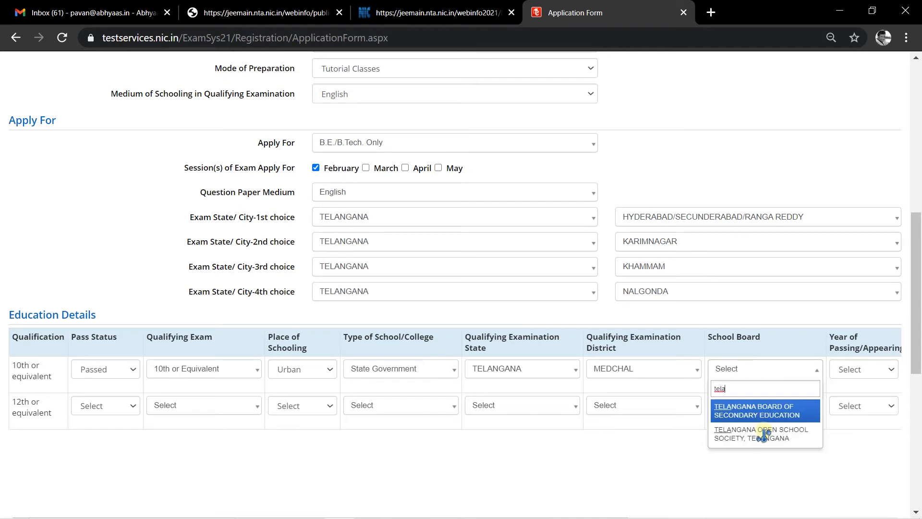
click(768, 411)
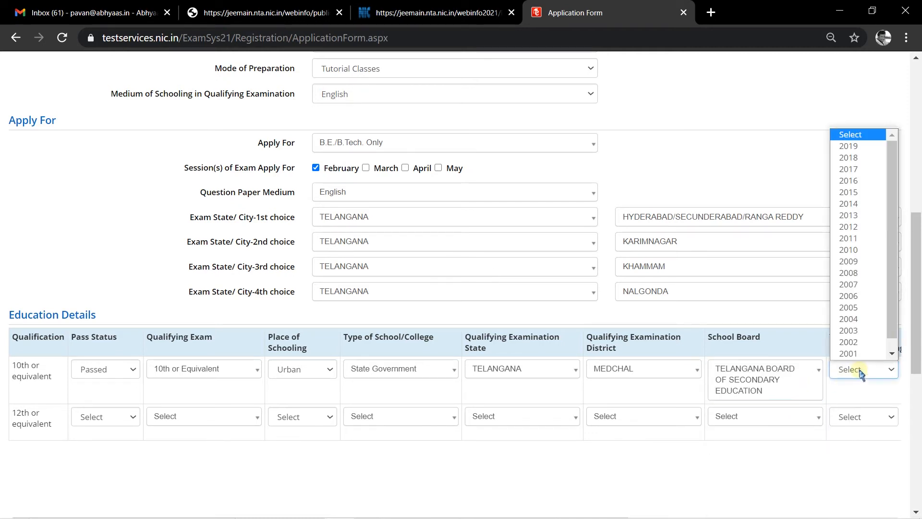
click(849, 249)
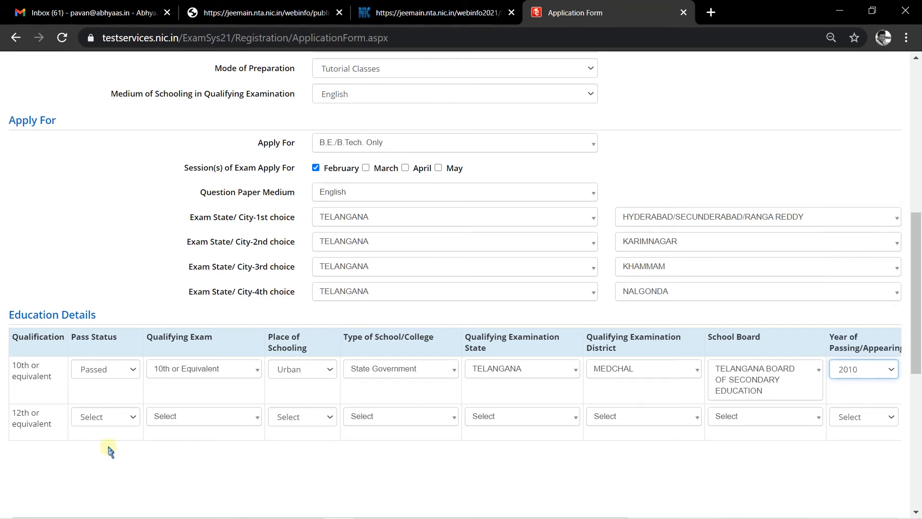
- Mark the 12th row Passed, Intermediate, Urban, State Government school
click(82, 416)
click(92, 441)
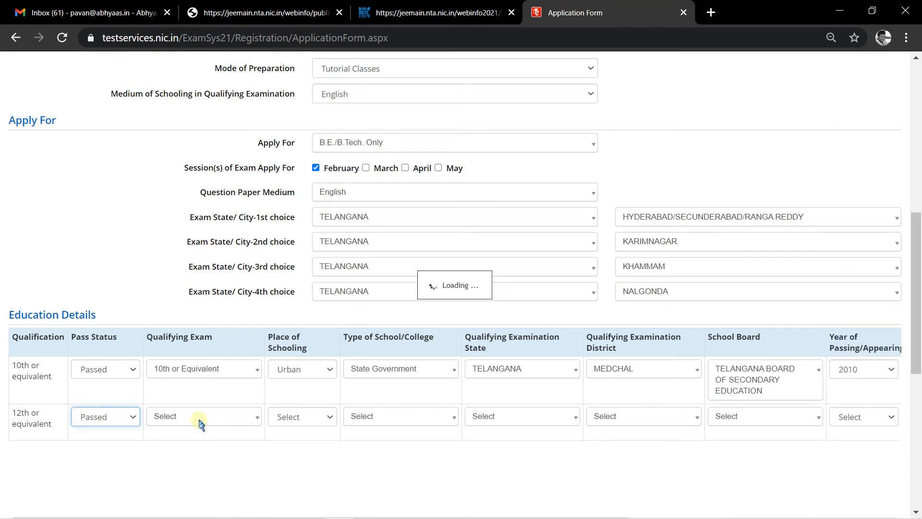
click(240, 416)
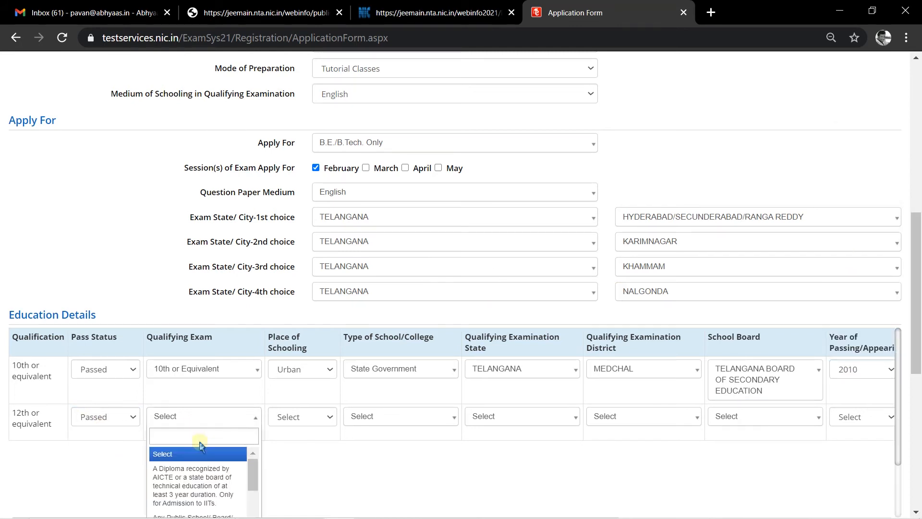
scroll(199, 473, down, 2)
text(inter)
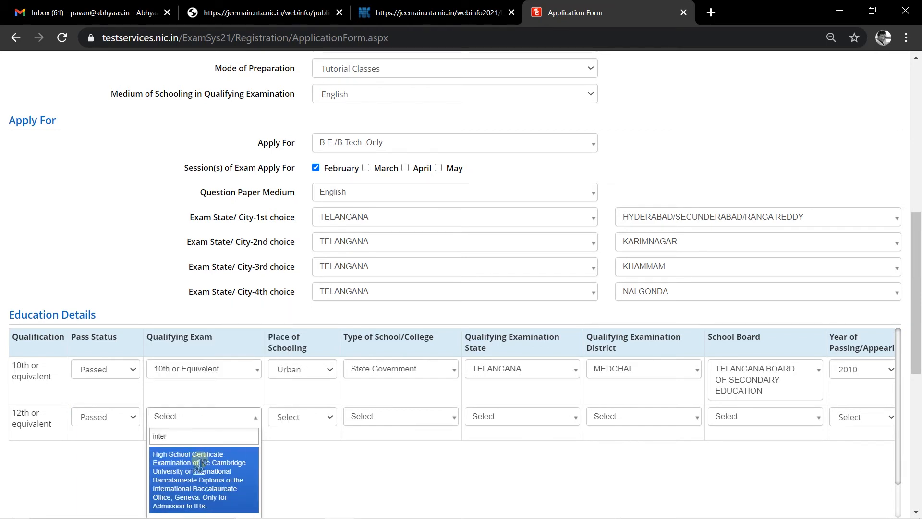
text(med)
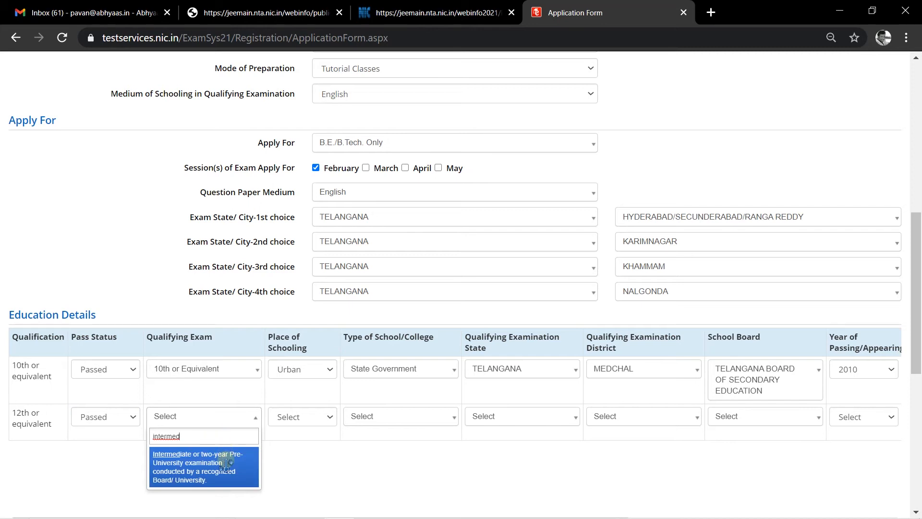
click(219, 475)
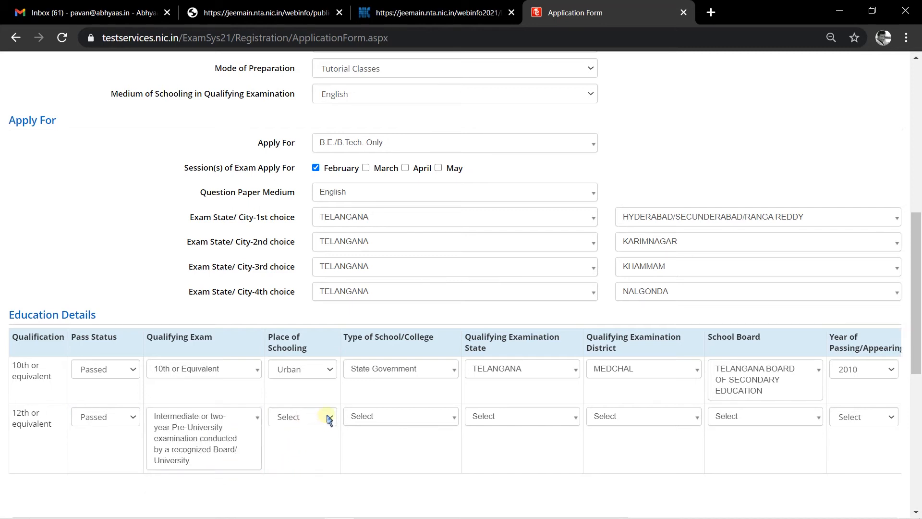
click(316, 427)
click(305, 444)
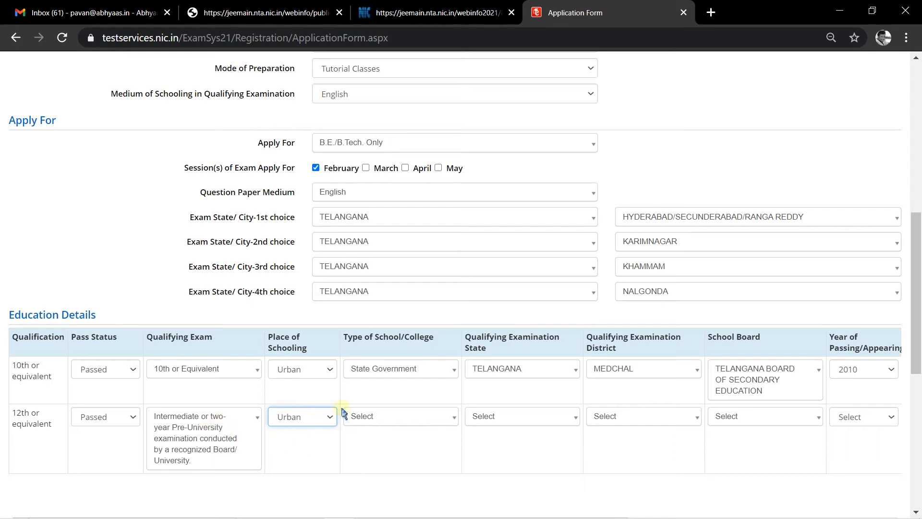
click(442, 415)
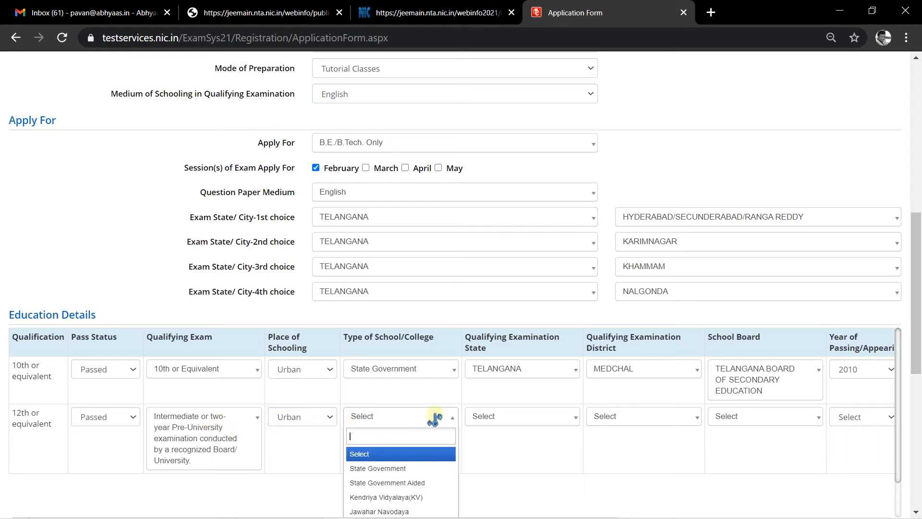
click(384, 468)
- Set the 12th exam to TELANGANA, MEDCHAL, the Telangana intermediate board, passed in 2019
click(549, 416)
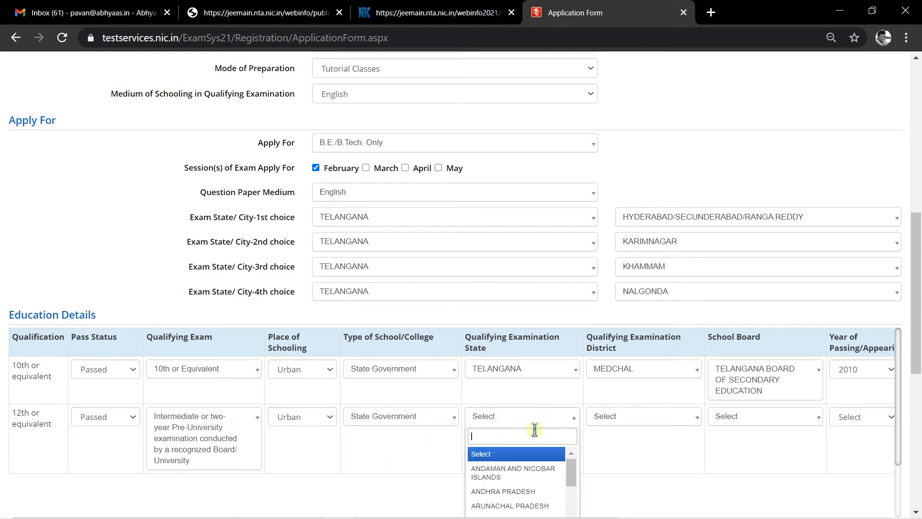
text(tela)
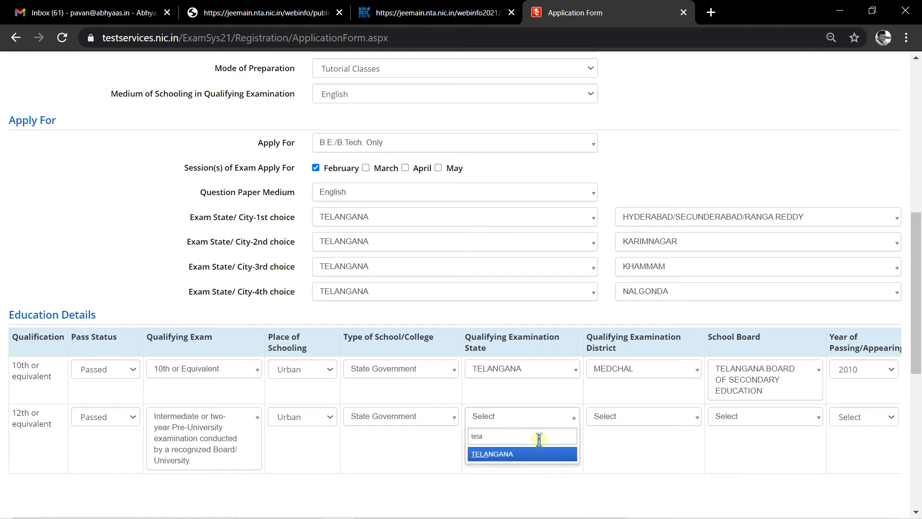
key(Return)
click(649, 416)
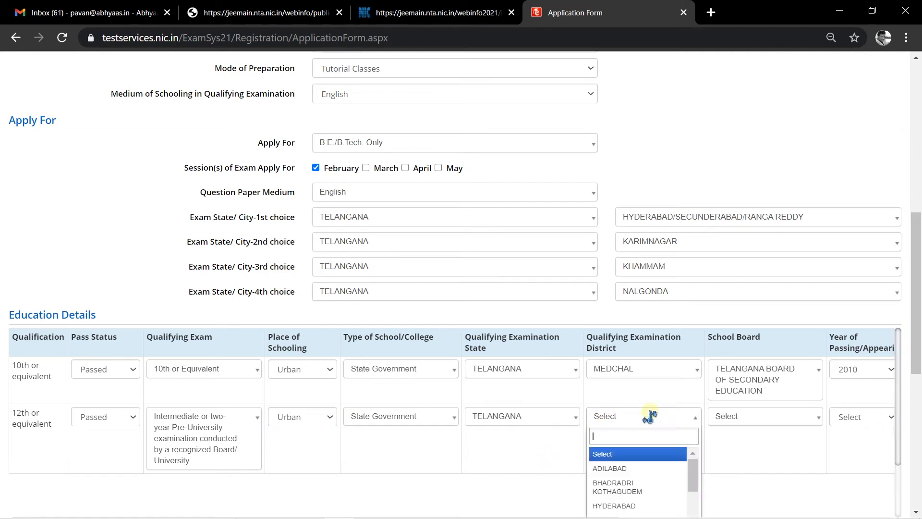
text(t=)
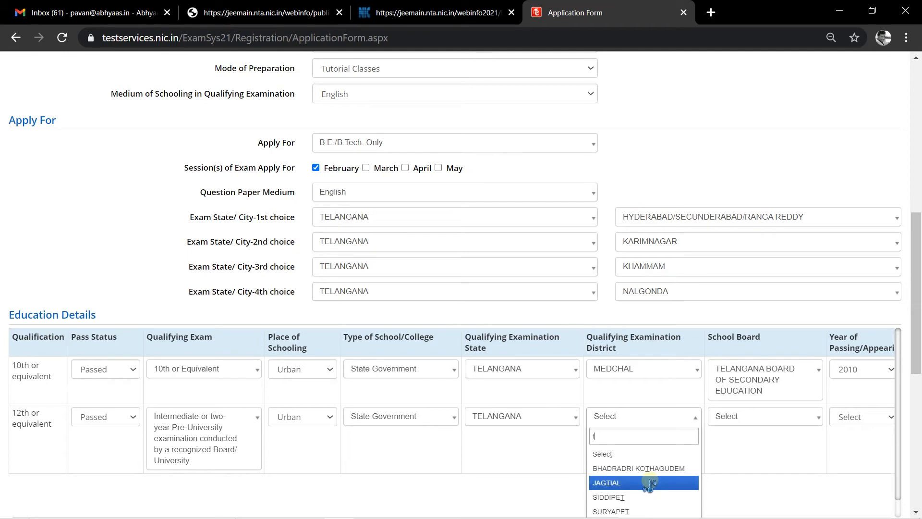
key(BackSpace)
key(BackSpace)
text(med)
click(662, 468)
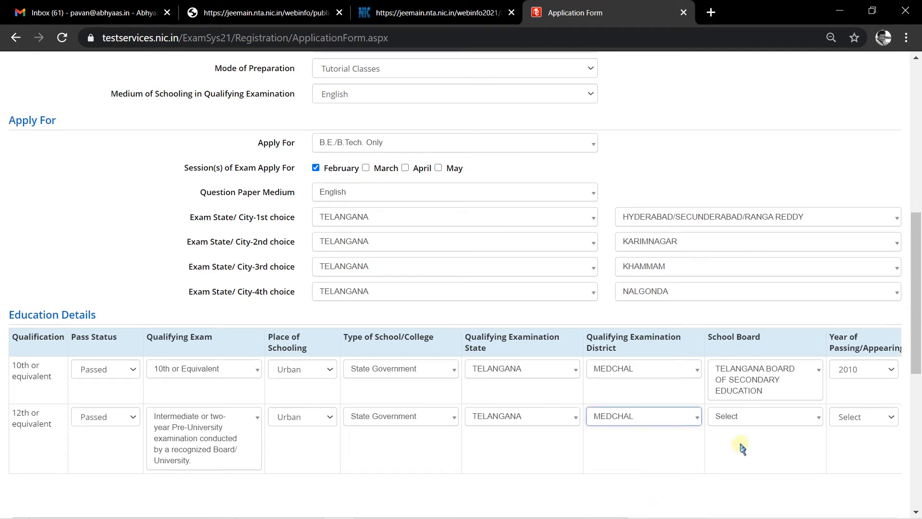
click(764, 421)
text(te)
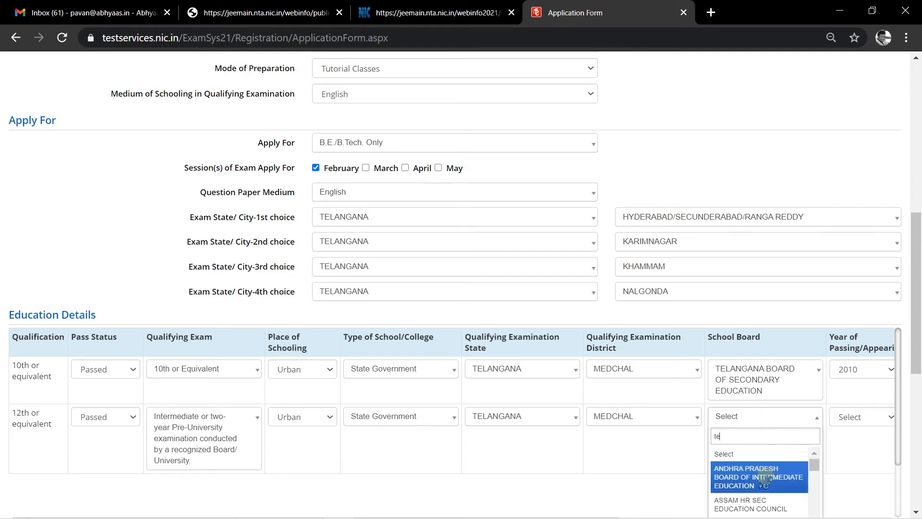
text(la)
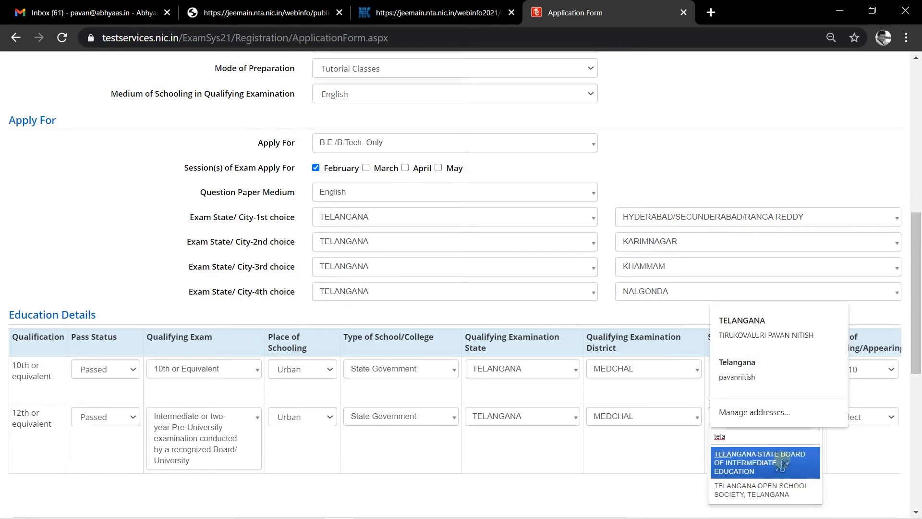
click(768, 463)
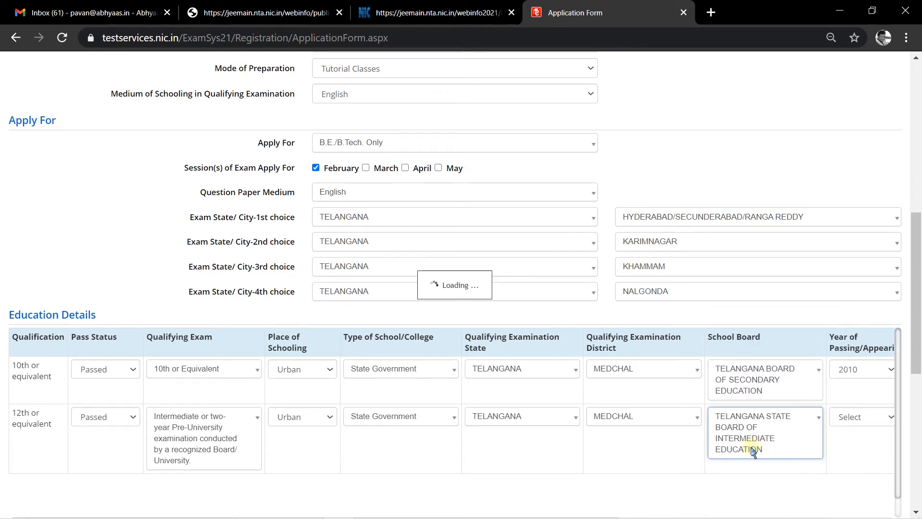
click(870, 418)
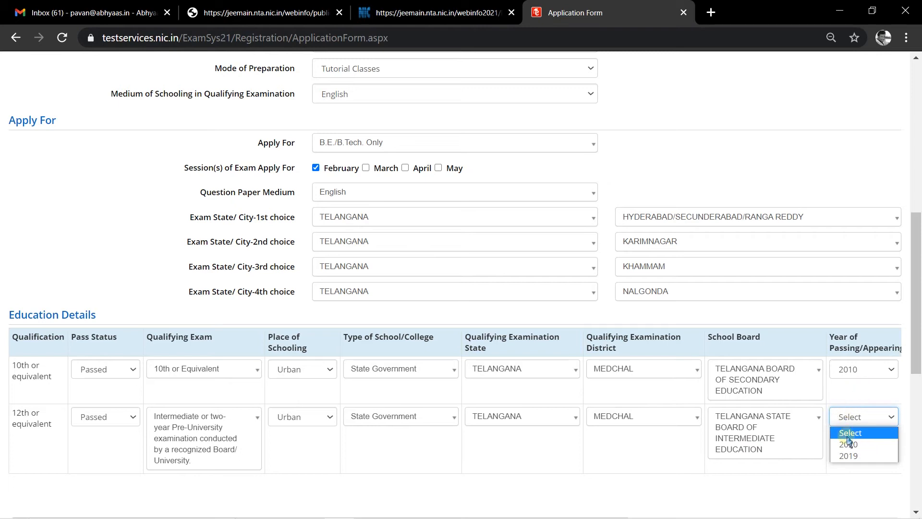
click(865, 455)
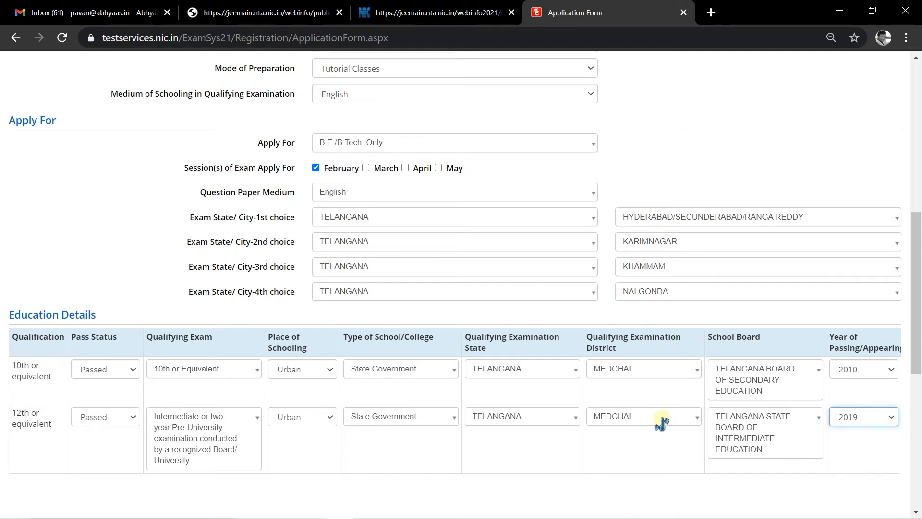
- Answer No to the Are you a Twin question
scroll(481, 408, down, 3)
scroll(451, 389, down, 3)
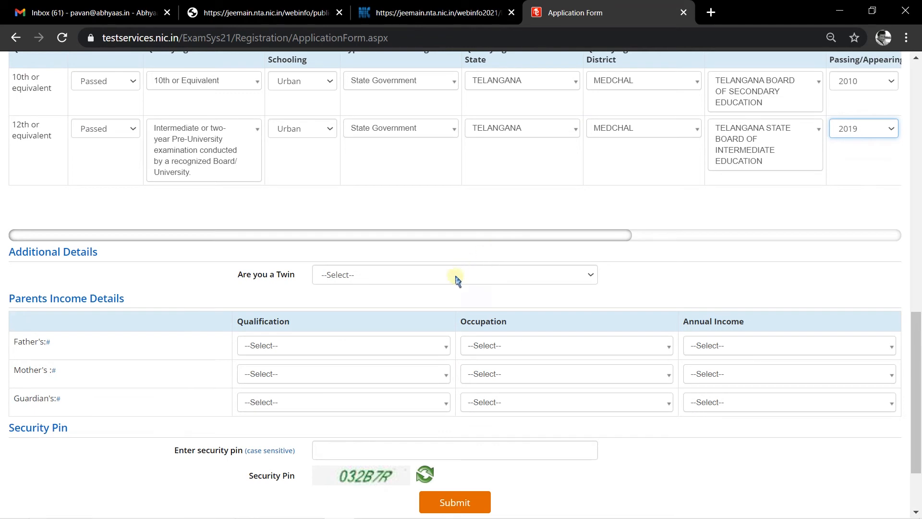
click(358, 272)
click(339, 313)
scroll(192, 270, down, 2)
click(398, 249)
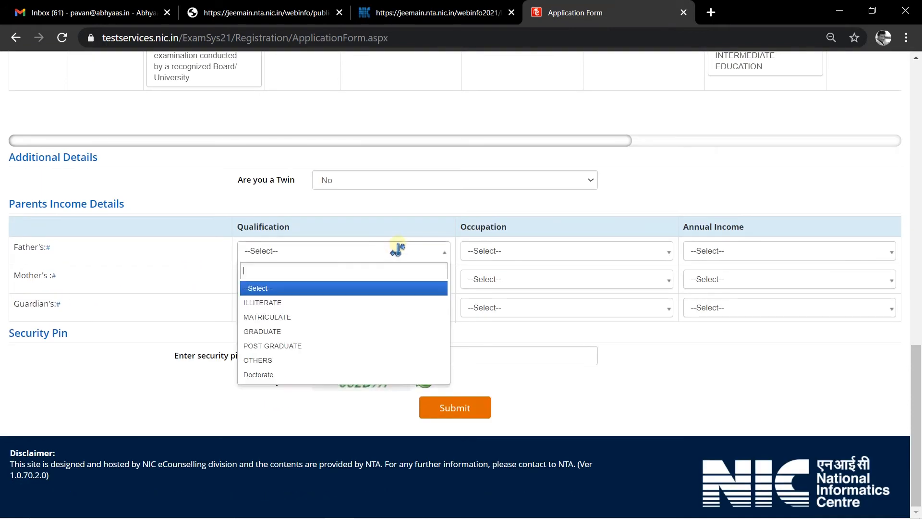
click(315, 332)
click(532, 251)
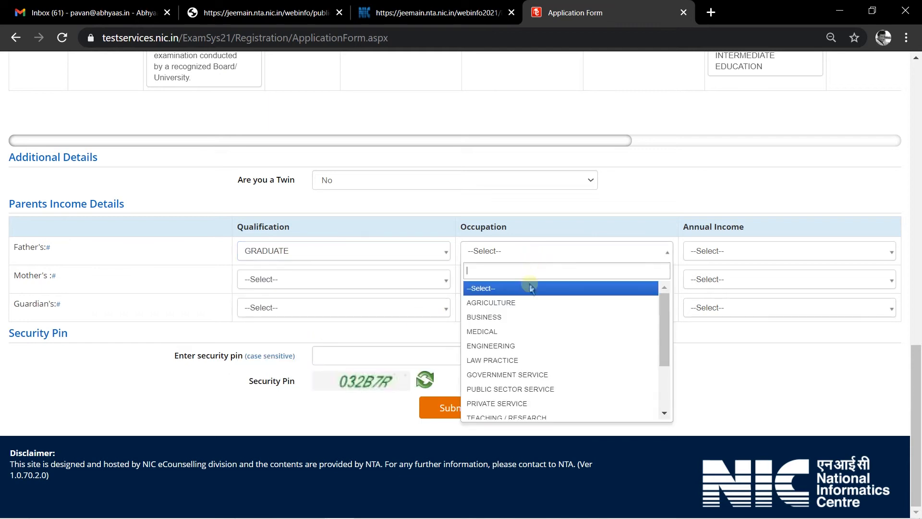
click(553, 375)
click(727, 254)
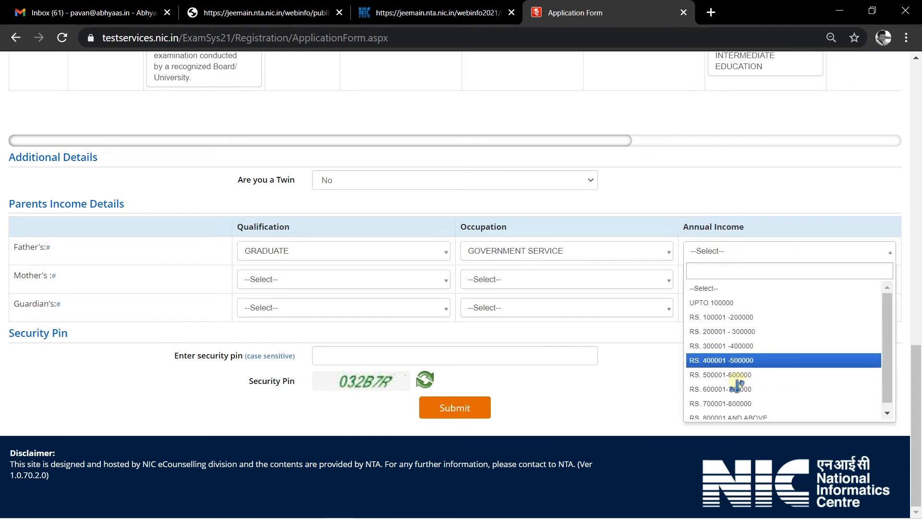
click(759, 375)
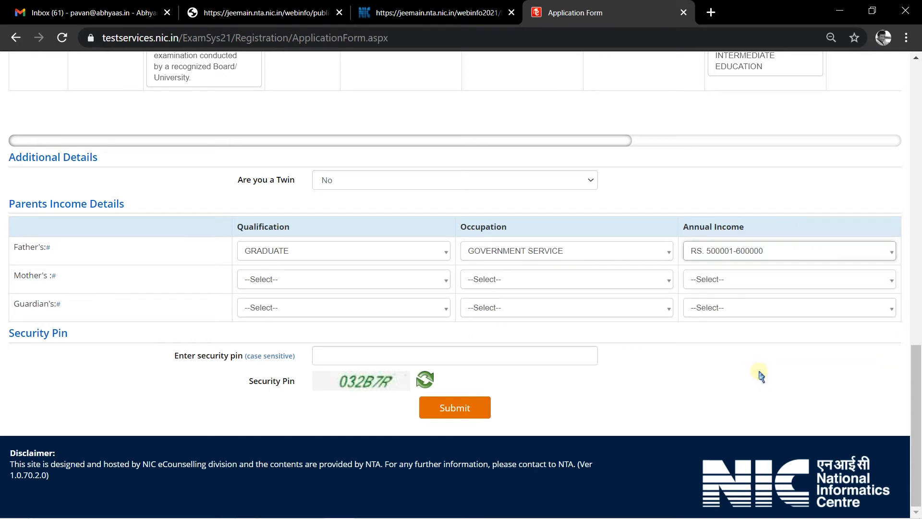
- Set mother's qualification to POST GRADUATE and occupation to OTHERS (INCLUDING HOUSE WIFE)
click(314, 279)
click(300, 374)
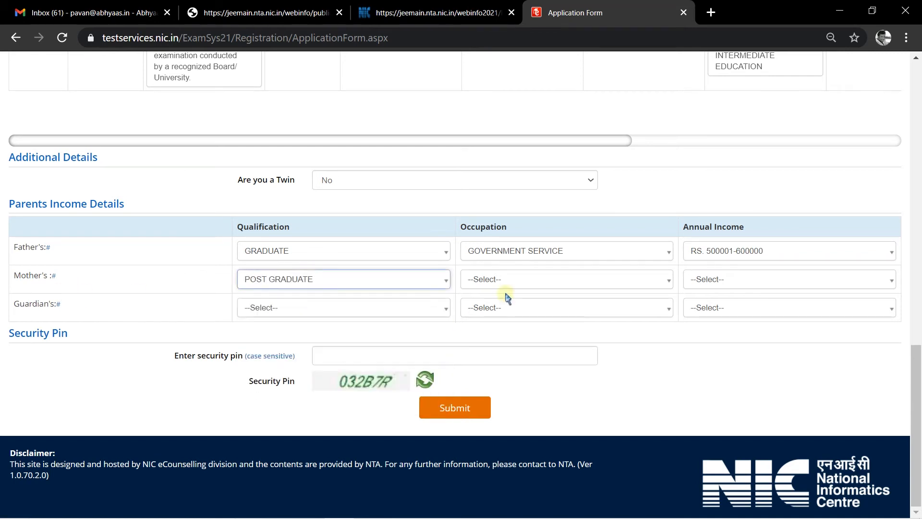
click(526, 282)
scroll(576, 399, down, 3)
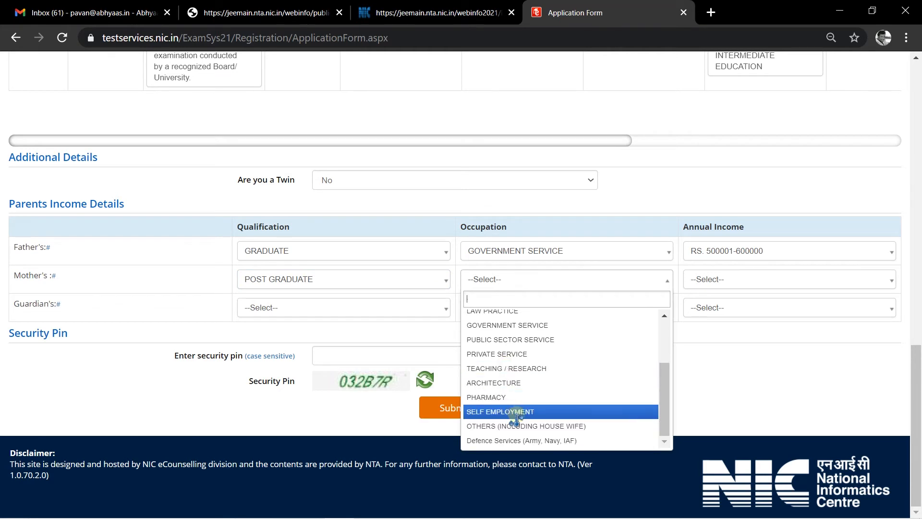
click(538, 426)
click(734, 280)
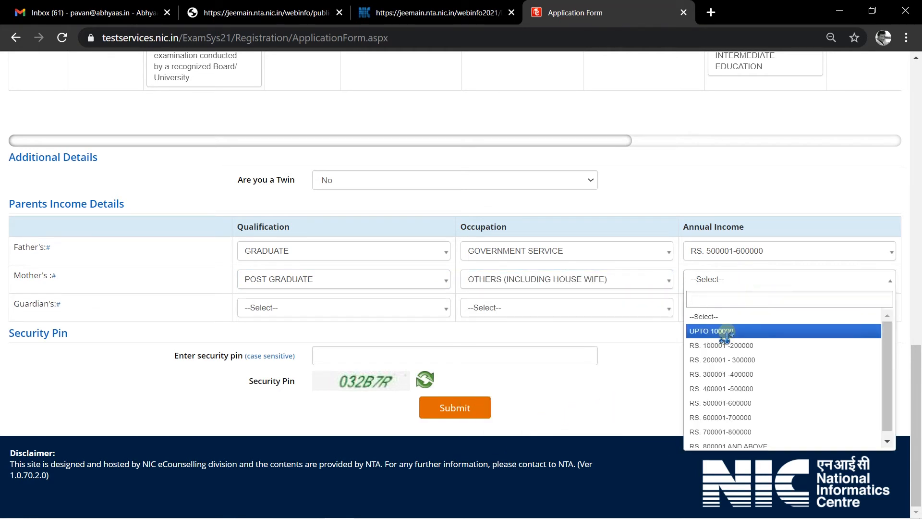
click(705, 313)
click(739, 281)
- Choose Percentage as result mode for the 10th and 12th rows, revealing the marks columns
click(742, 283)
scroll(742, 282, up, 6)
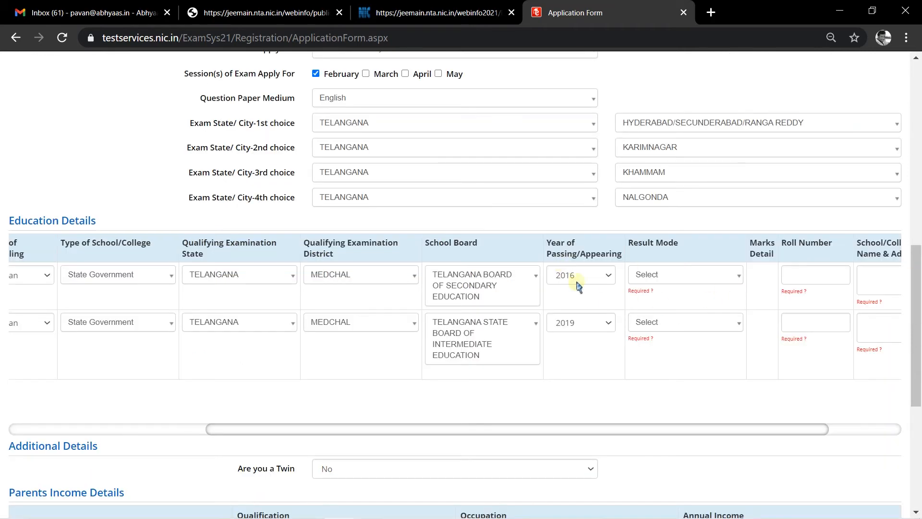
click(719, 275)
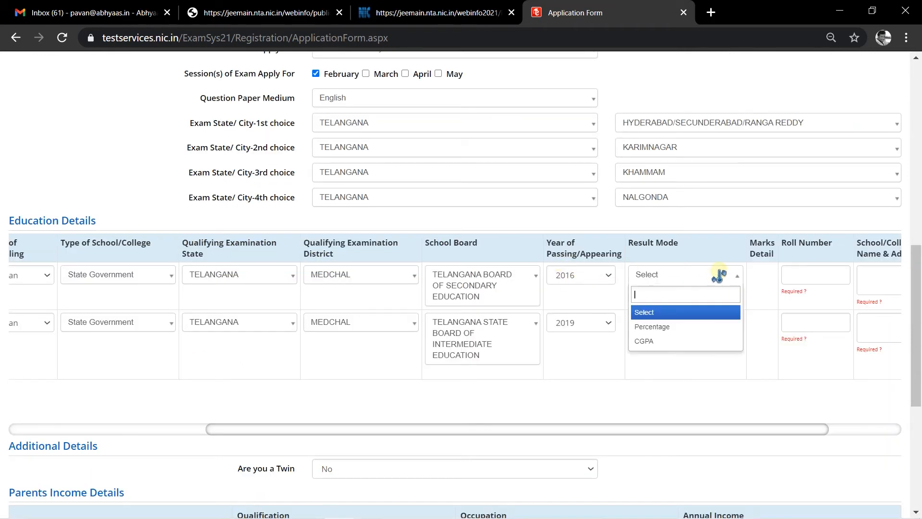
click(665, 326)
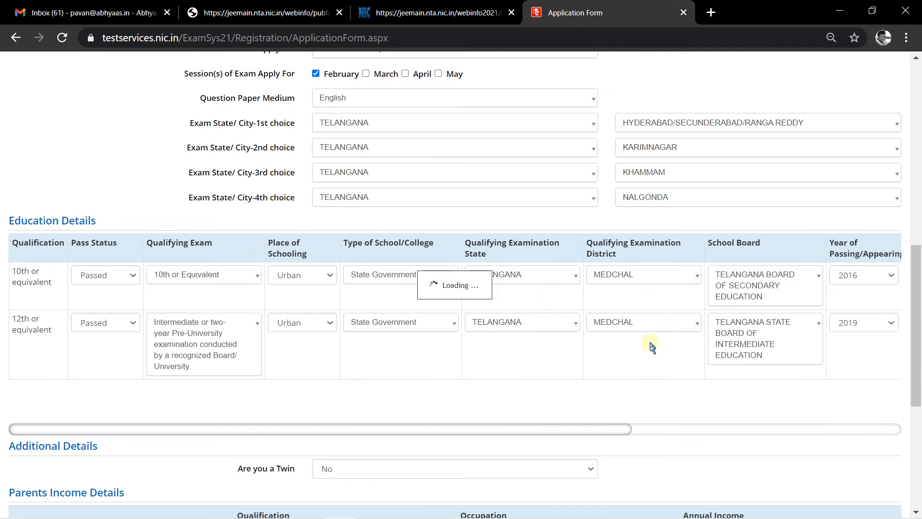
drag(555, 431, 754, 430)
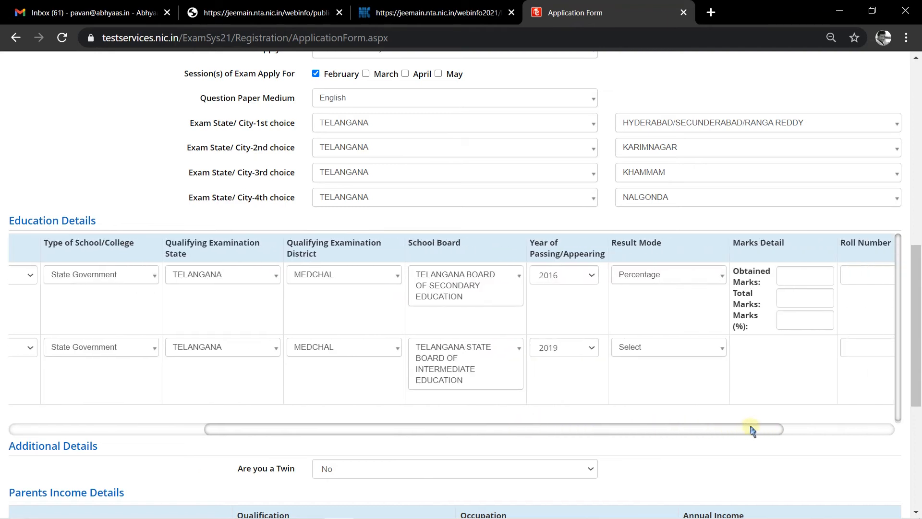
click(664, 348)
click(658, 400)
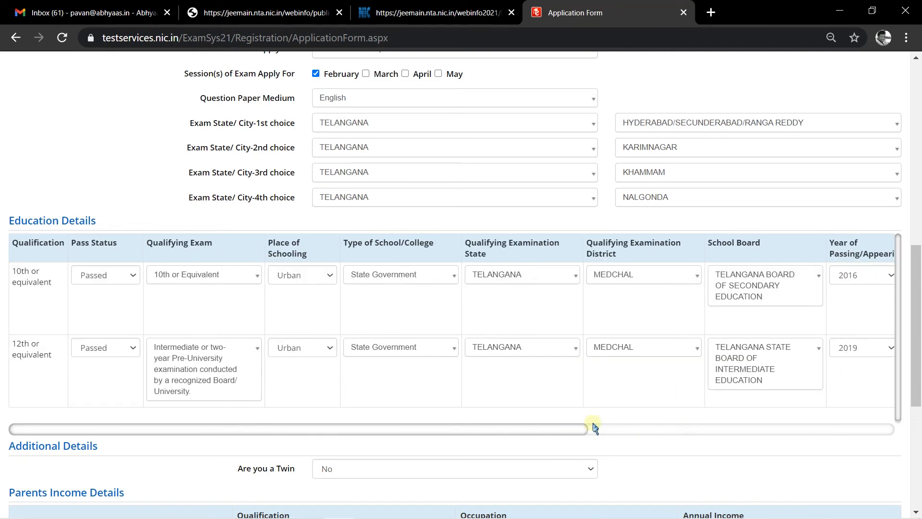
drag(632, 431, 836, 440)
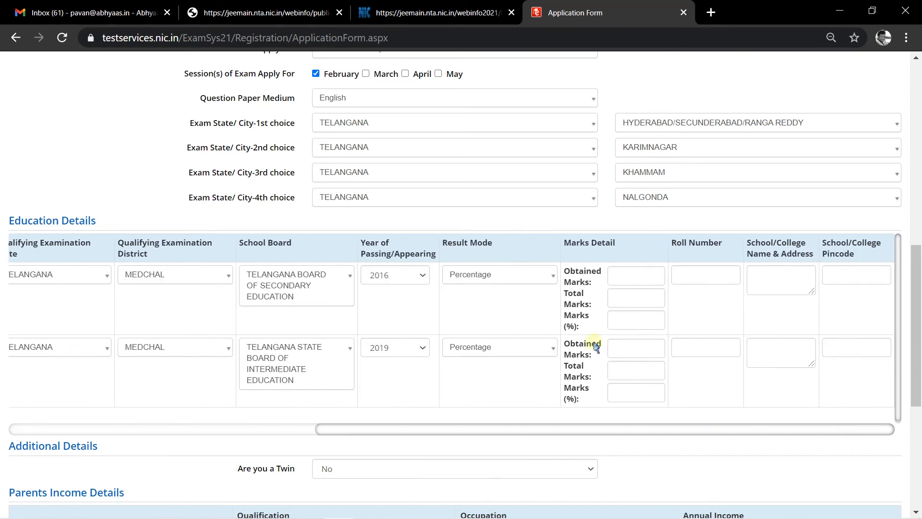
- Enter 543 of 600 marks for 10th and 876 of 1000 for 12th so percentages calculate
click(628, 276)
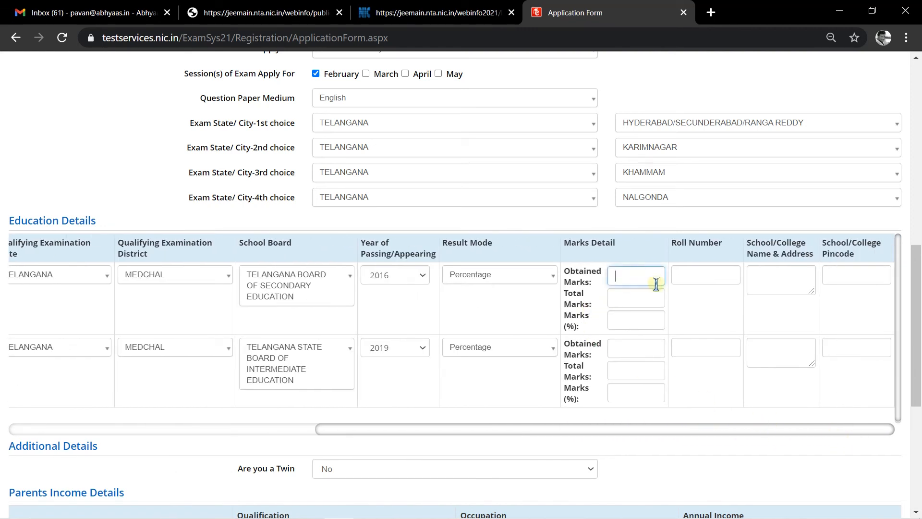
text(876)
click(639, 298)
text(1000)
click(640, 320)
click(639, 349)
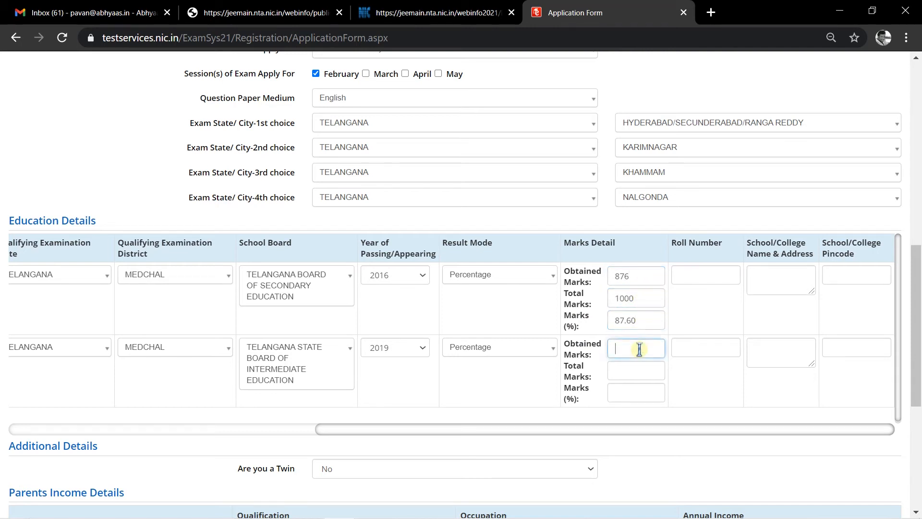
drag(637, 277, 614, 275)
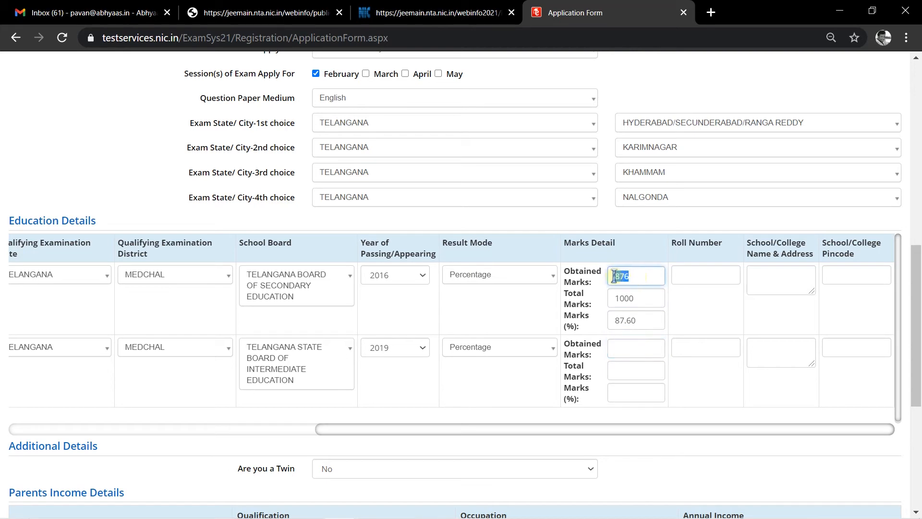
text(543)
drag(641, 301, 610, 301)
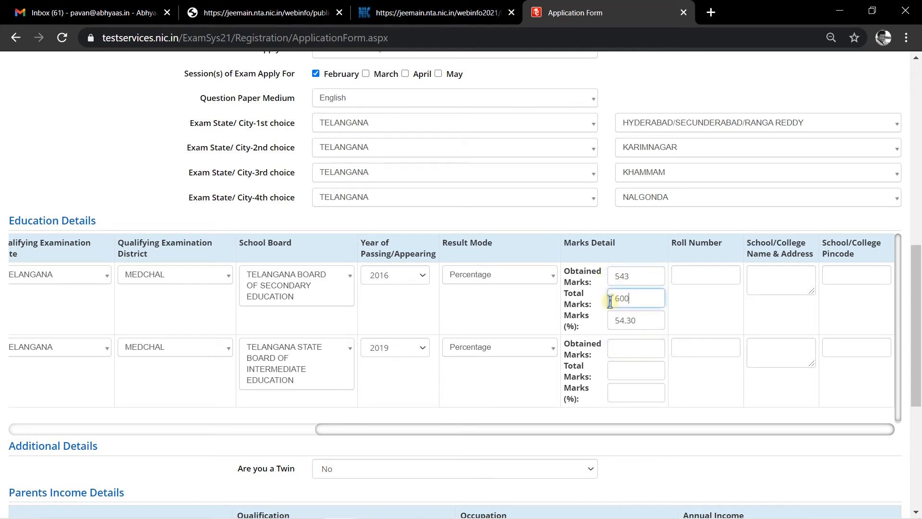
click(630, 348)
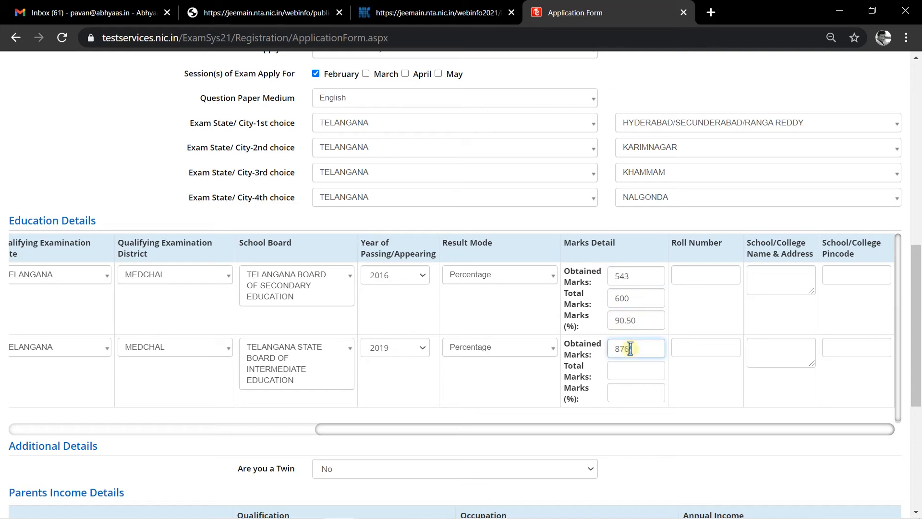
click(630, 368)
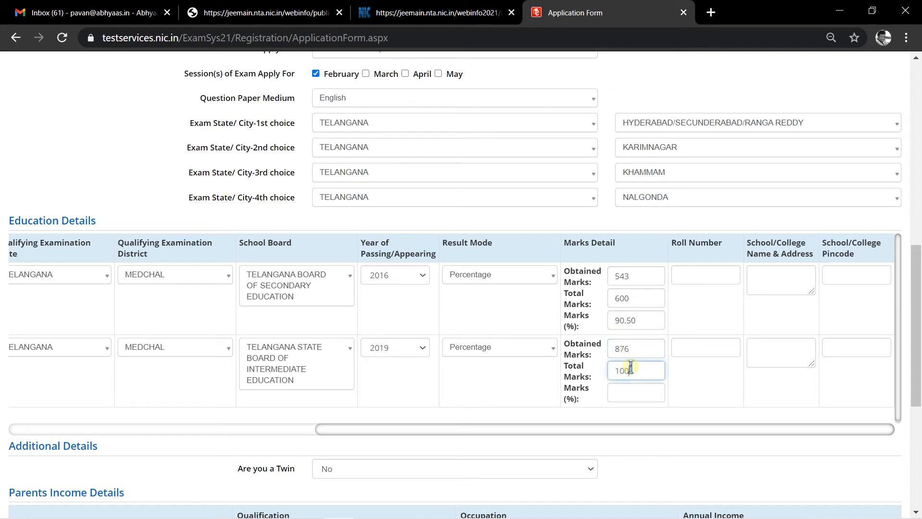
click(640, 398)
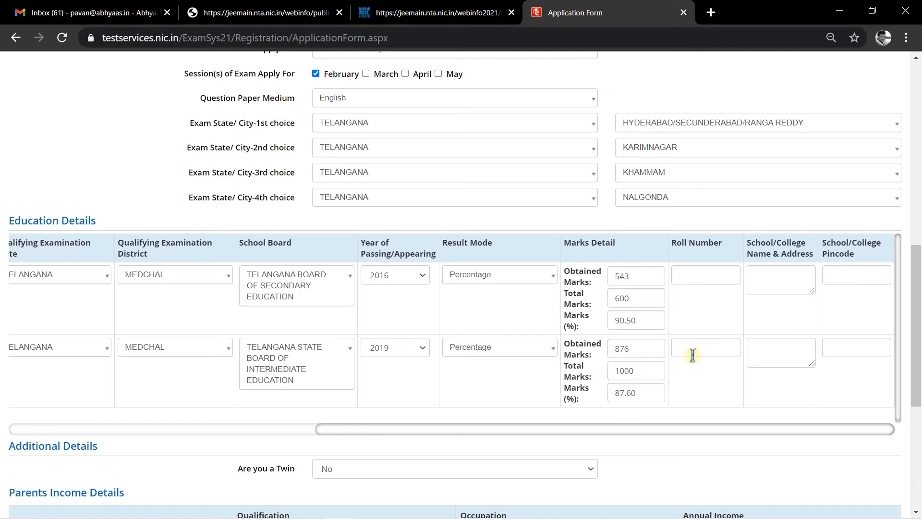
- Fill the 10th row's roll number, school name 'Bhashyam' and pincode
click(710, 276)
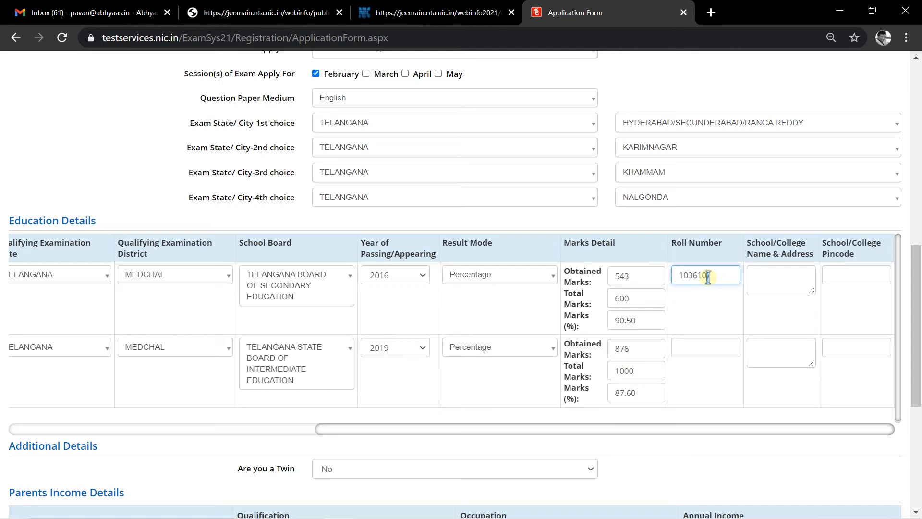
click(757, 287)
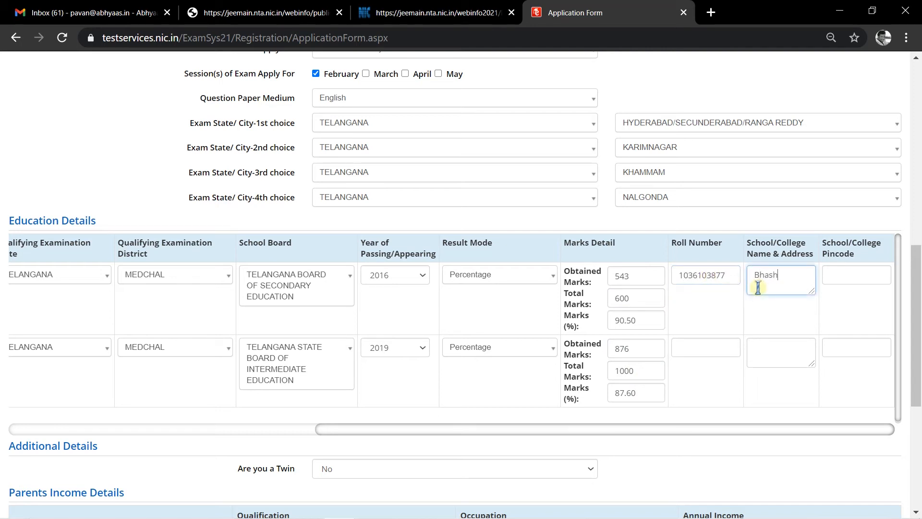
text(Bhashyam)
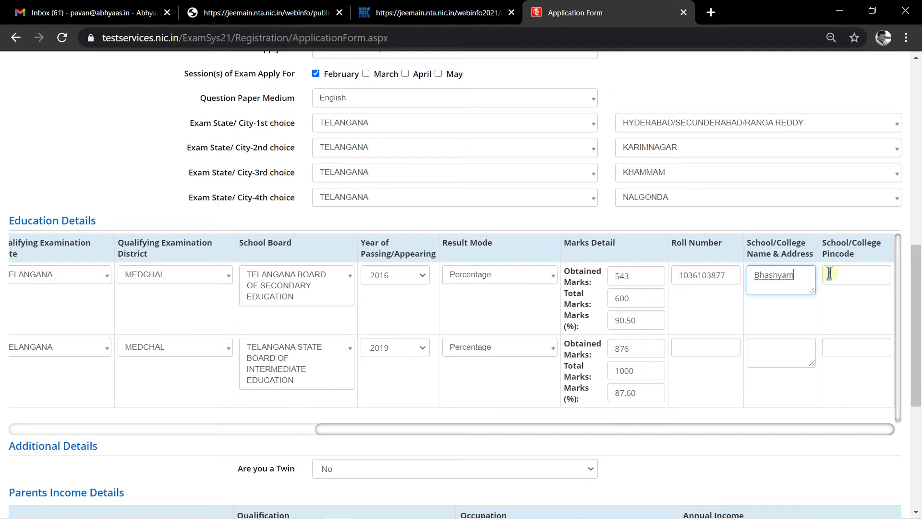
click(836, 282)
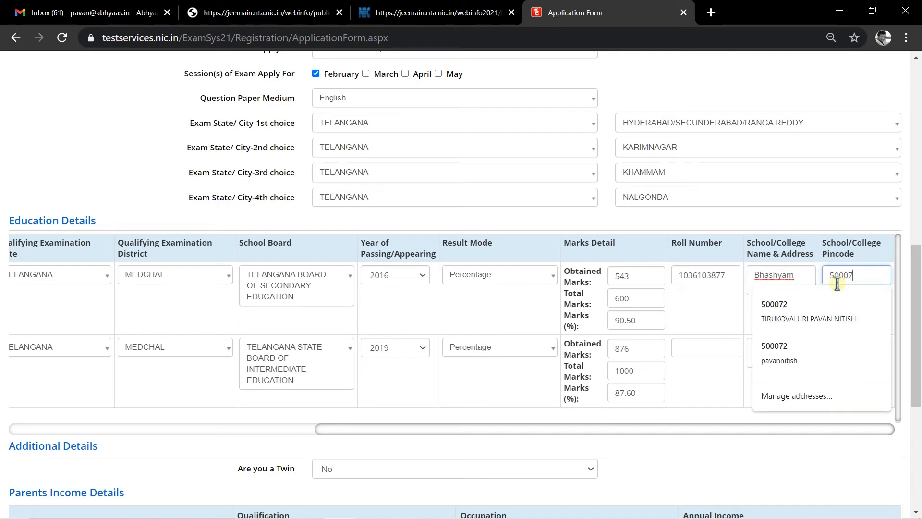
- Fill the intermediate row's roll number, school name and address, and suggested pincode
click(702, 353)
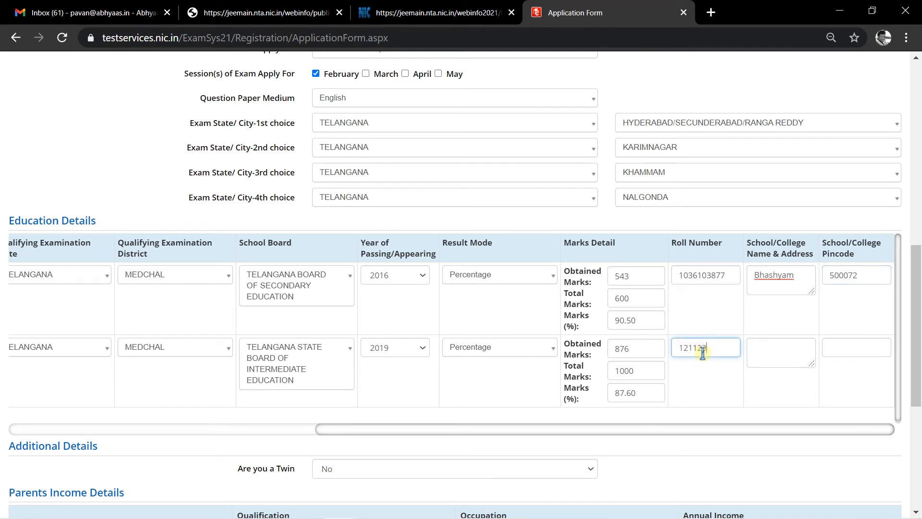
click(792, 357)
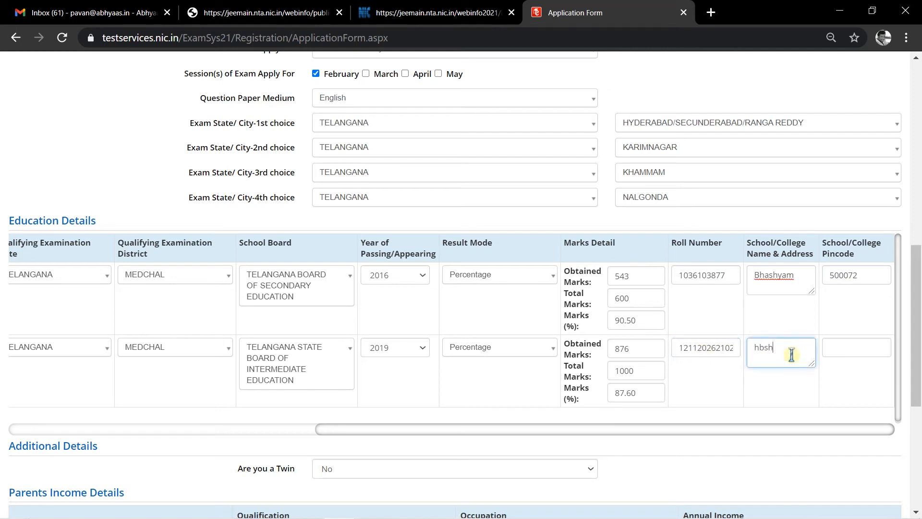
click(854, 344)
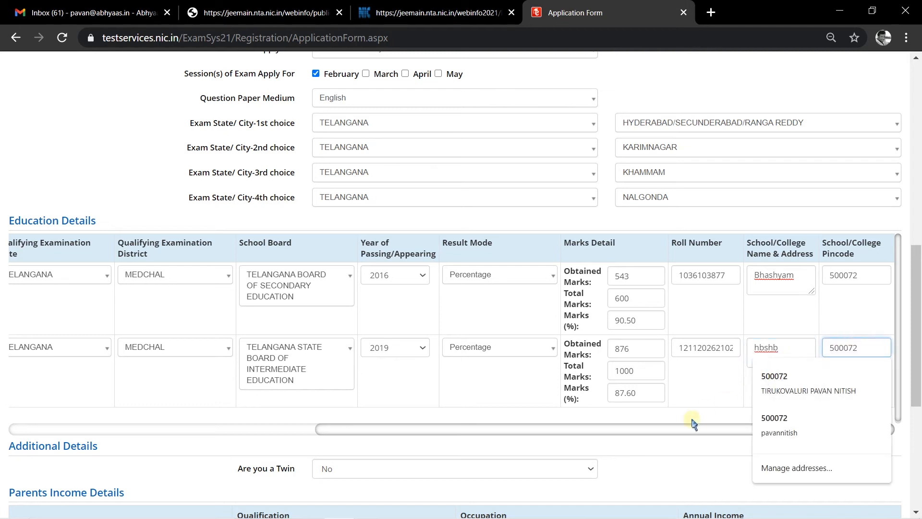
click(665, 449)
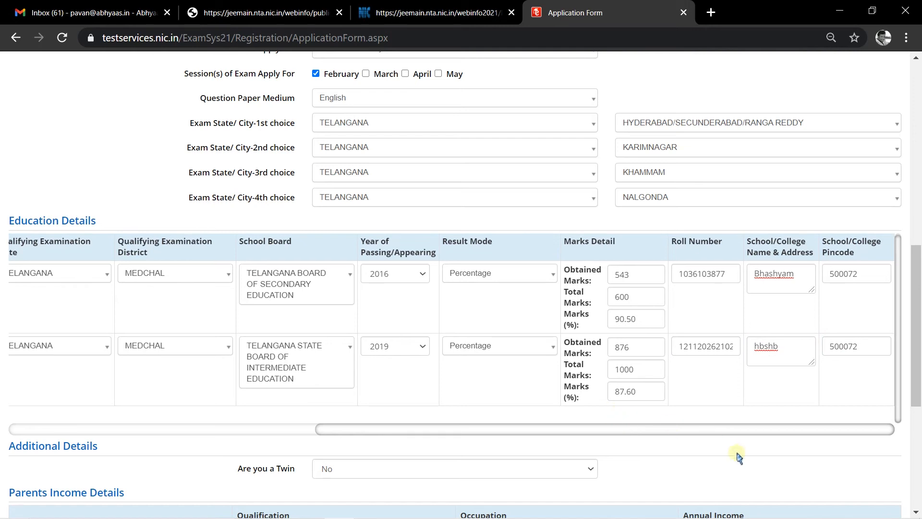
scroll(747, 473, down, 5)
- Enter the captcha security pin and submit the application for review
click(399, 349)
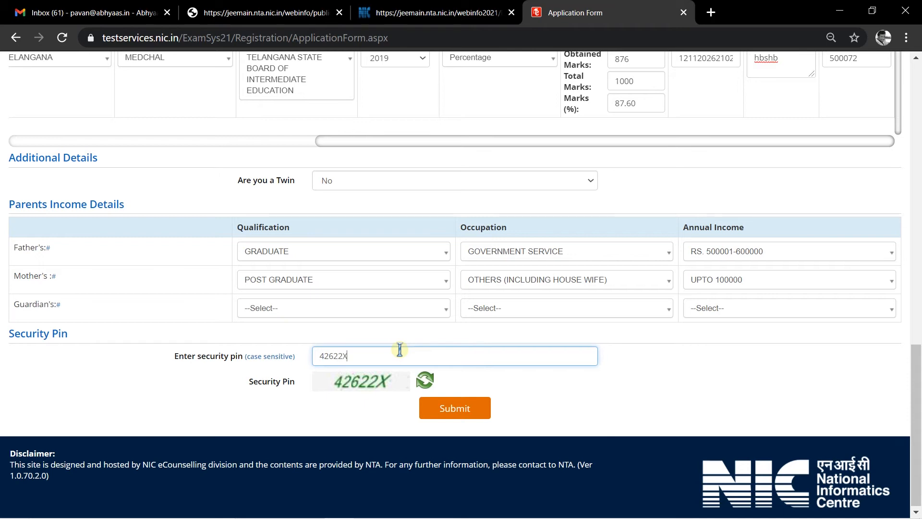
click(654, 392)
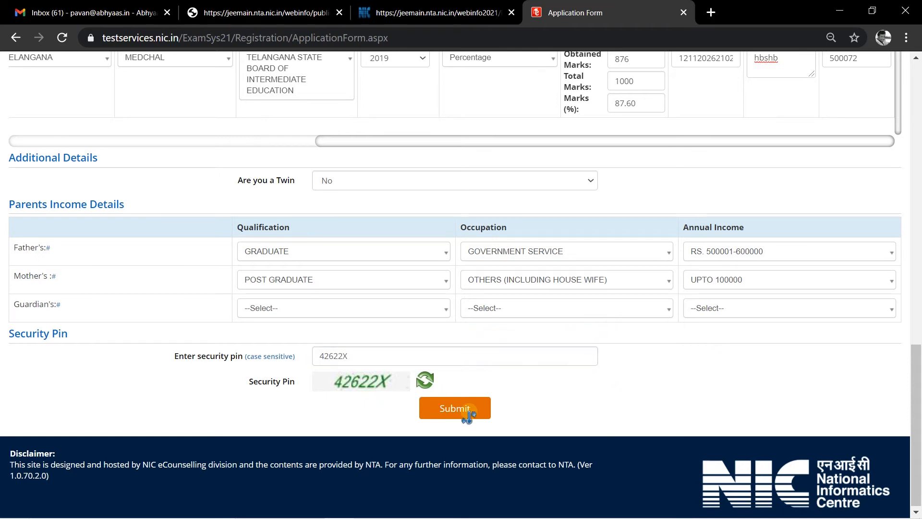
click(467, 412)
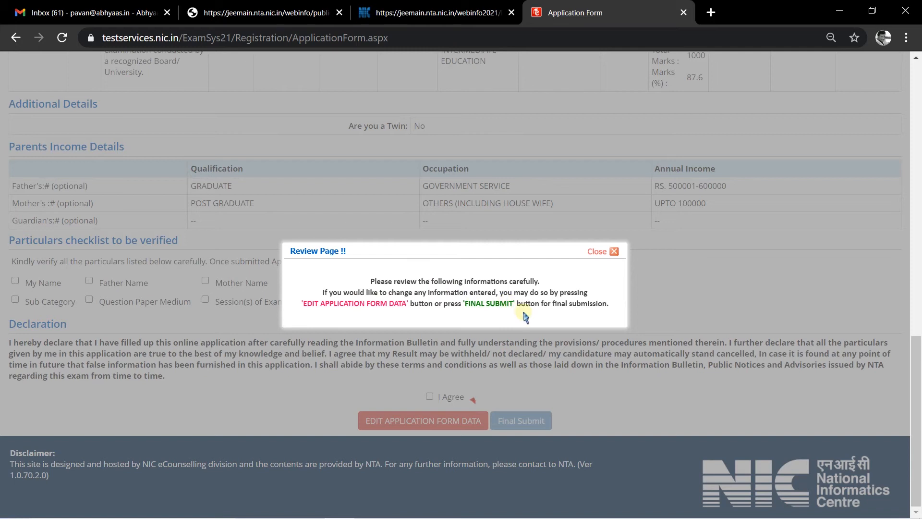
- Dismiss the Review Page notice and scroll through the application details
click(613, 253)
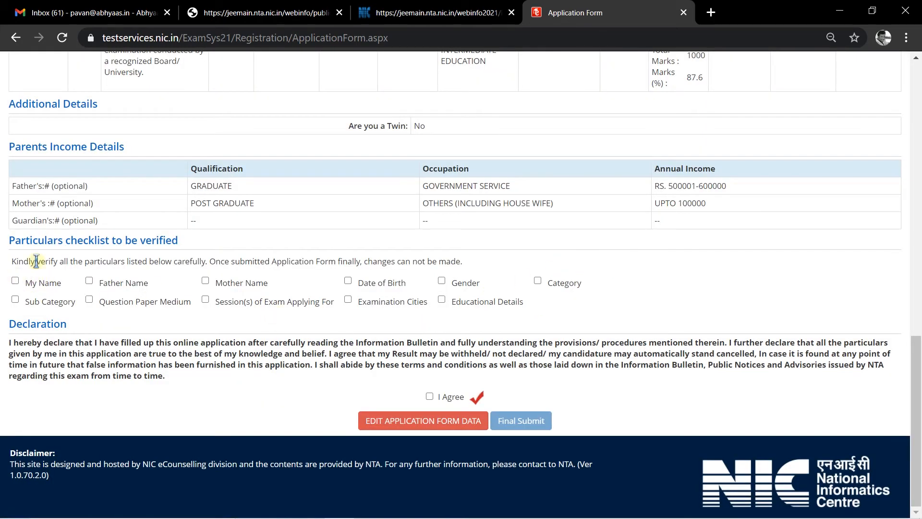
scroll(211, 283, up, 5)
scroll(294, 356, up, 10)
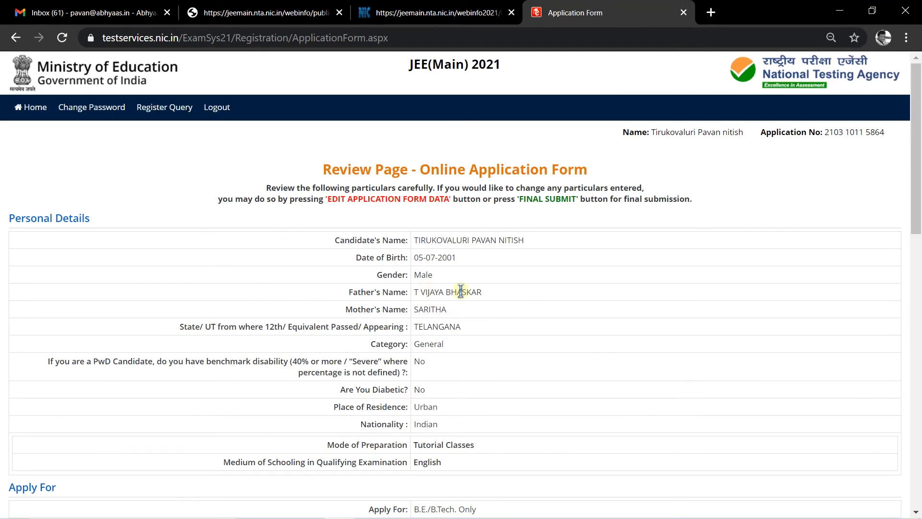
scroll(457, 290, down, 8)
scroll(232, 258, up, 6)
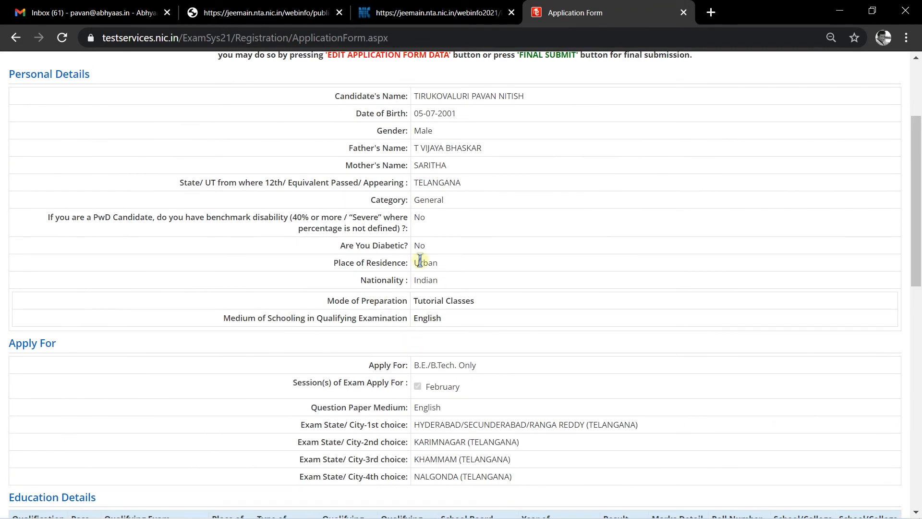
scroll(456, 269, up, 3)
scroll(496, 274, down, 13)
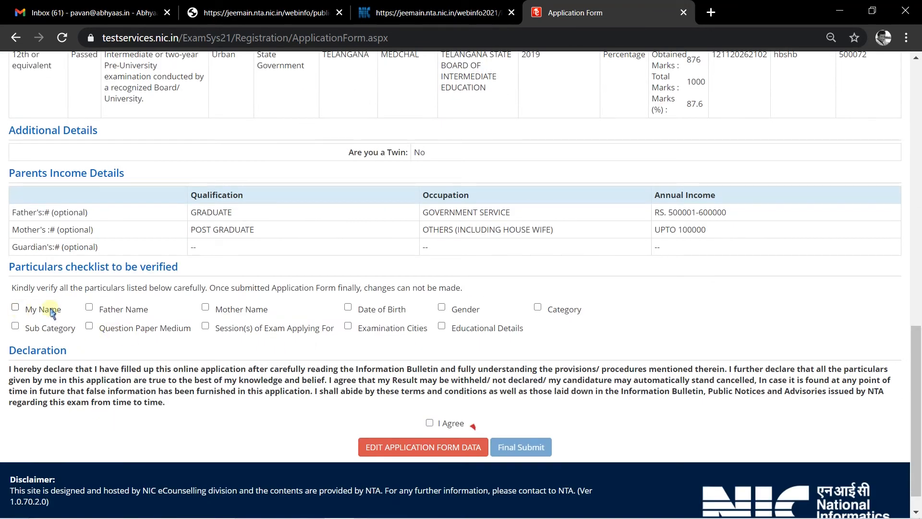
- Tick all ten checklist particulars, from My Name through Category, as verified
click(16, 308)
click(89, 307)
click(88, 325)
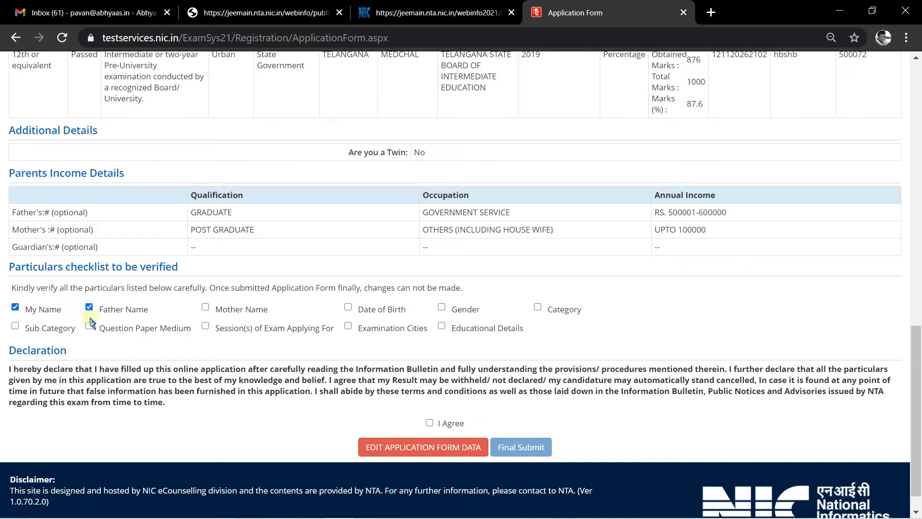
click(16, 326)
click(206, 326)
click(205, 307)
click(348, 307)
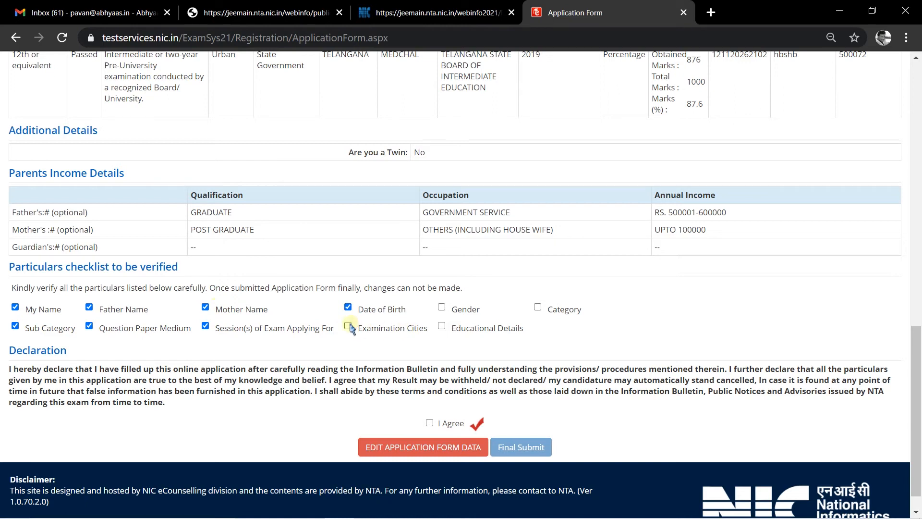
click(442, 326)
click(441, 307)
click(537, 307)
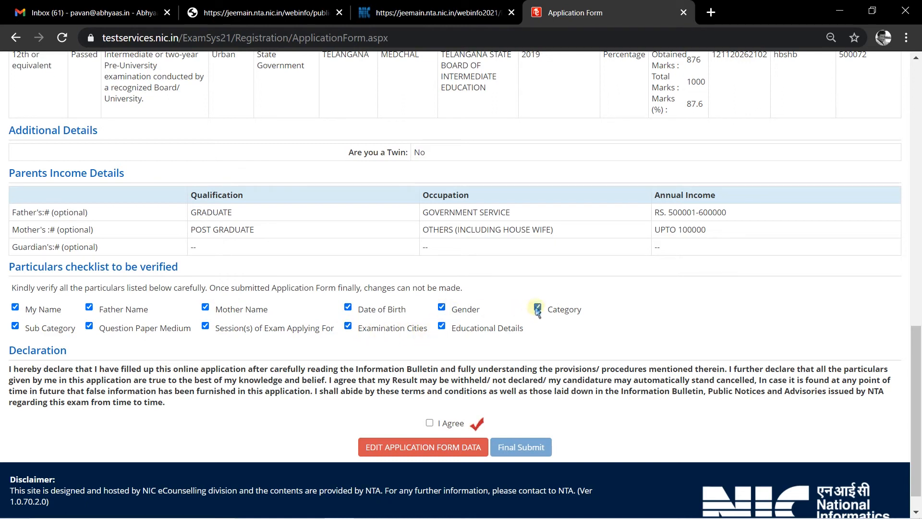
- Accept the declaration, then final-submit the form and confirm with Yes
click(430, 423)
click(525, 448)
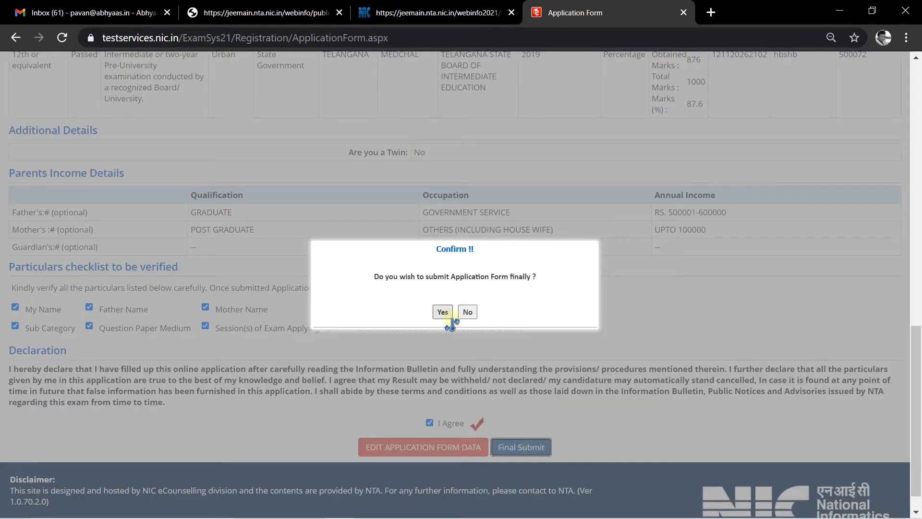
click(450, 317)
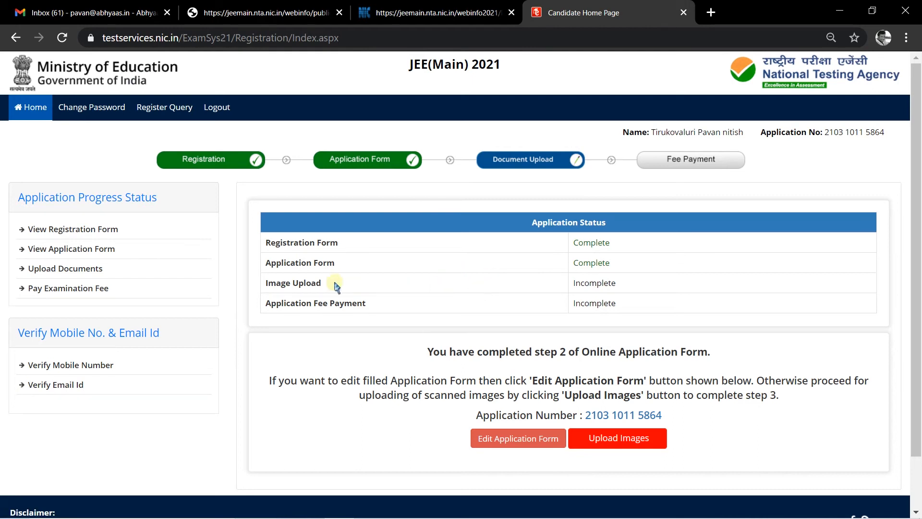
- Go to Upload Images from the Candidate Home Page to reach Upload Scanned Files
click(620, 438)
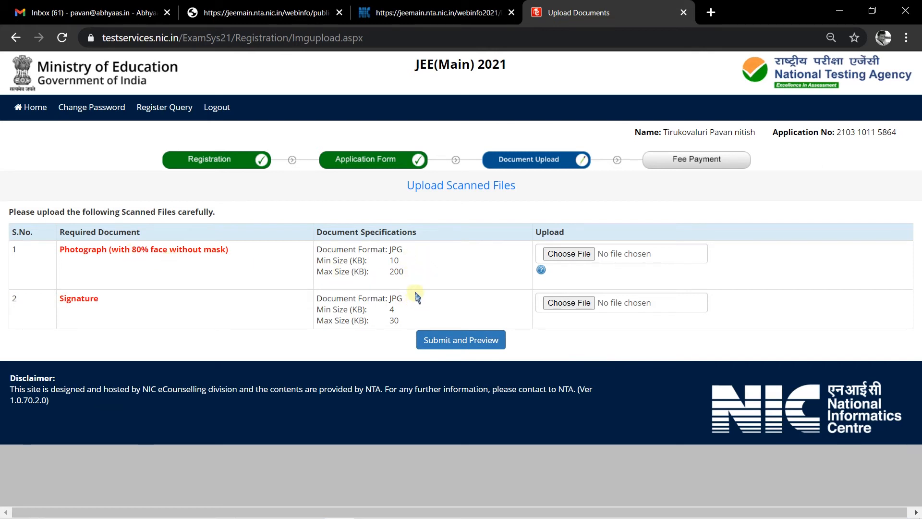
mouse_move(353, 6)
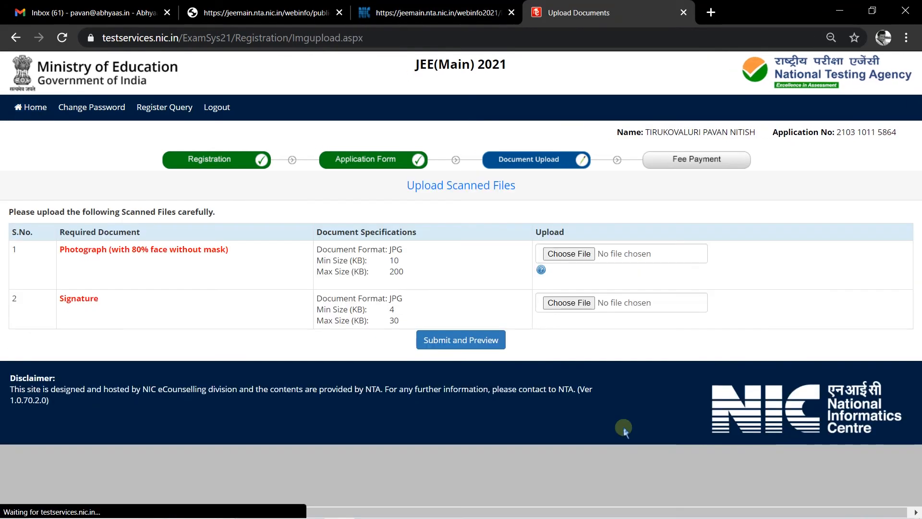
- Try uploading img017 (2) as the photograph and dismiss the file size warning
click(569, 255)
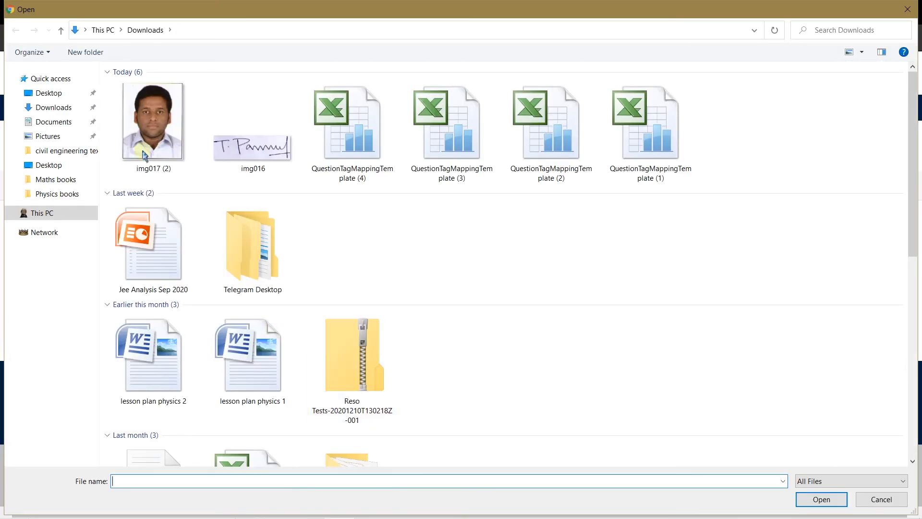
click(154, 119)
click(821, 499)
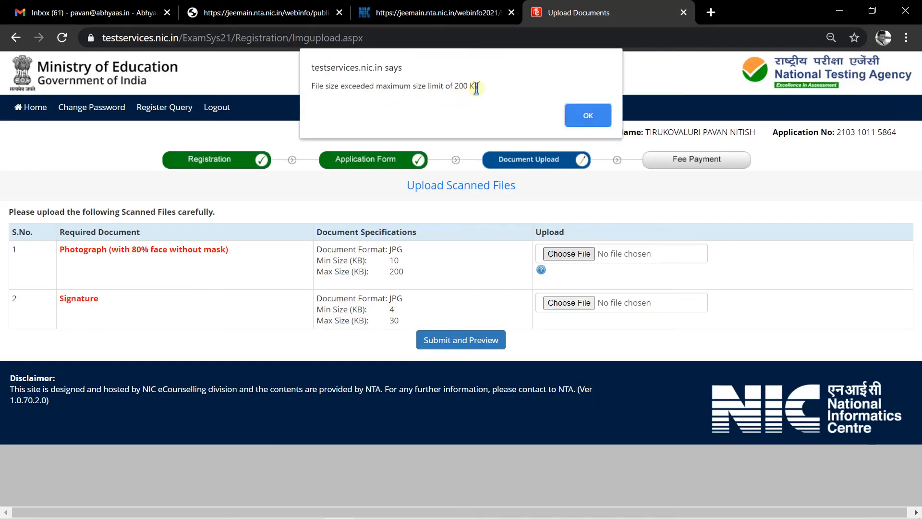
click(584, 116)
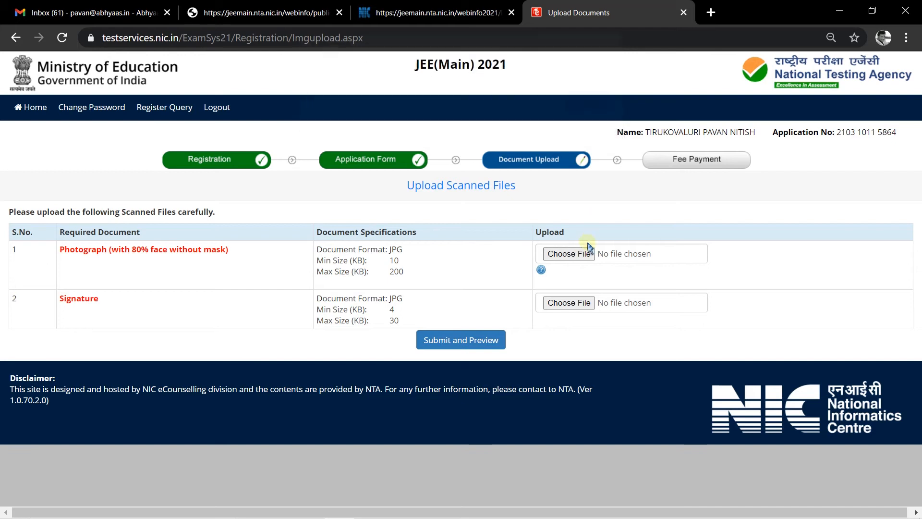
- Check img017 (2)'s properties, which show 928 KB, then open its context menu
click(567, 258)
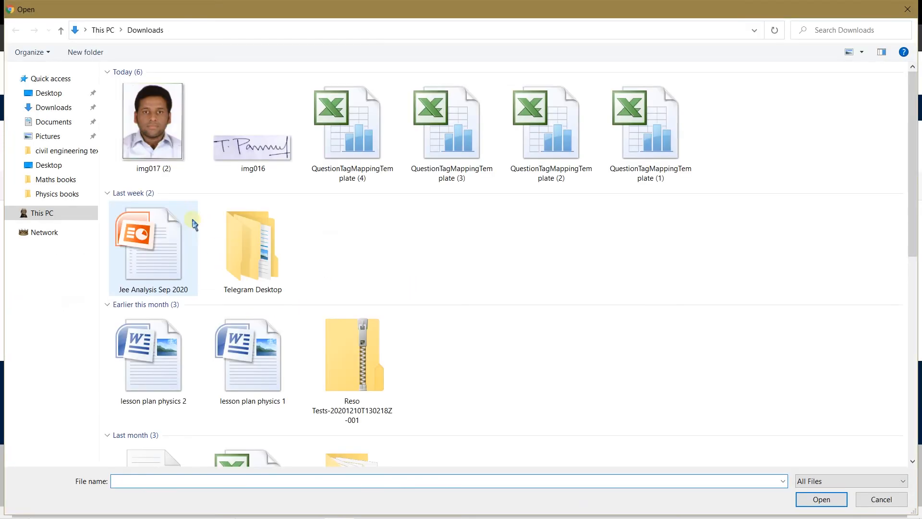
click(161, 135)
right_click(160, 131)
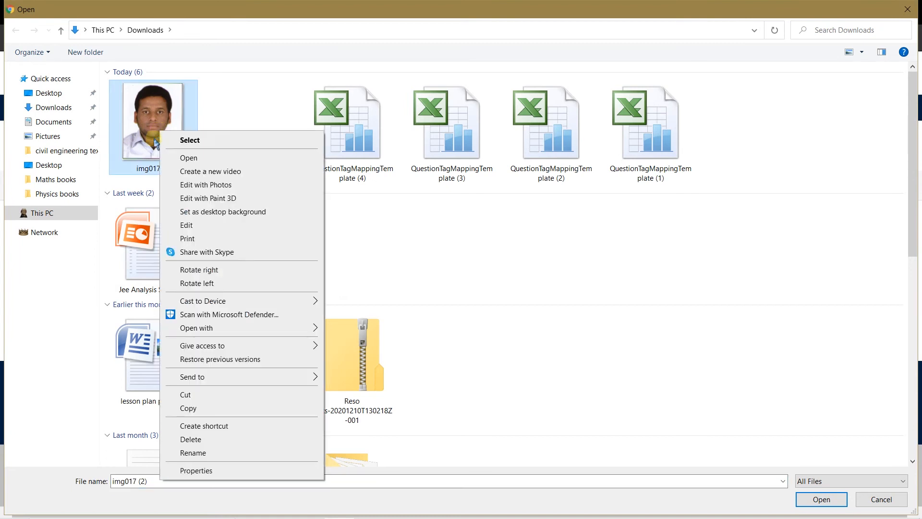
click(196, 471)
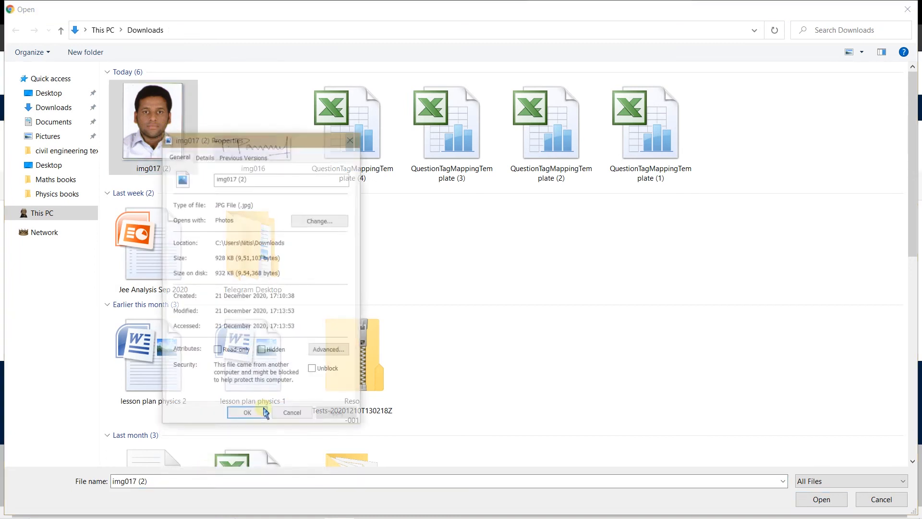
drag(225, 257, 217, 257)
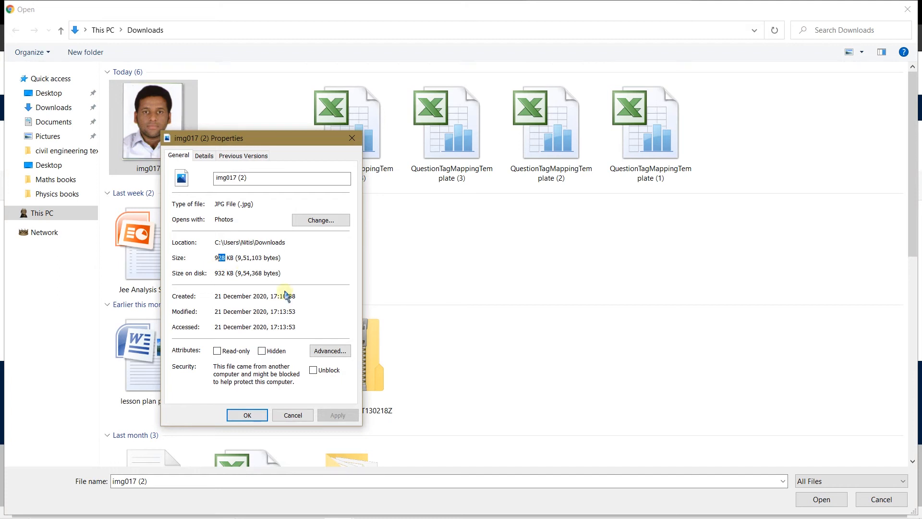
click(352, 138)
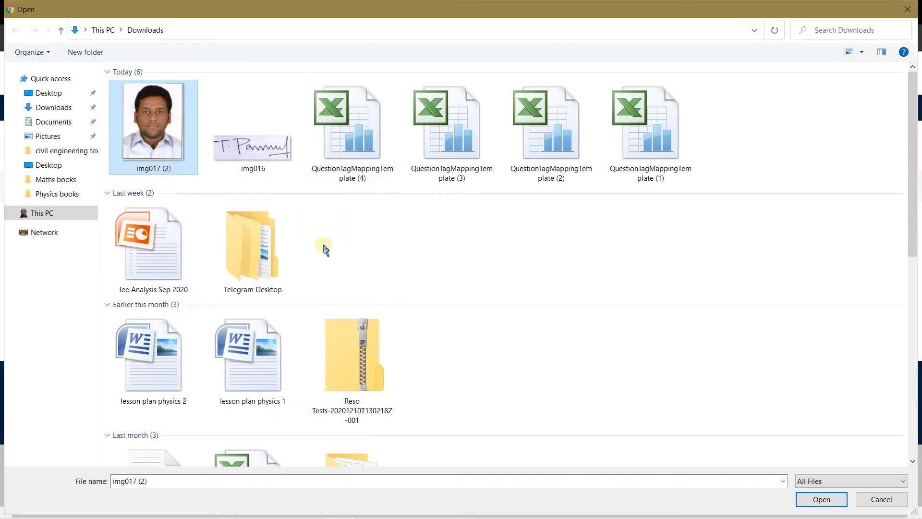
right_click(161, 150)
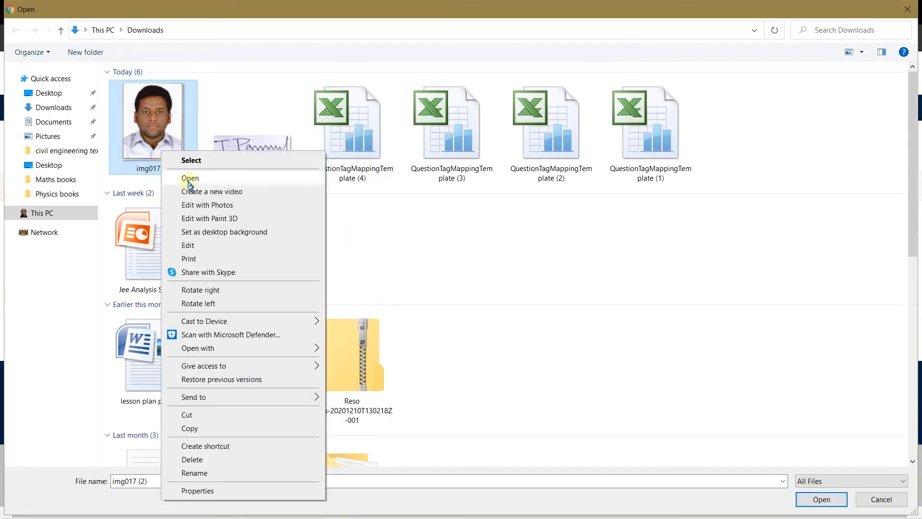
- Edit img017 (2) in Paint, resize by pixels to 500 × 628, save, and close Paint
click(231, 250)
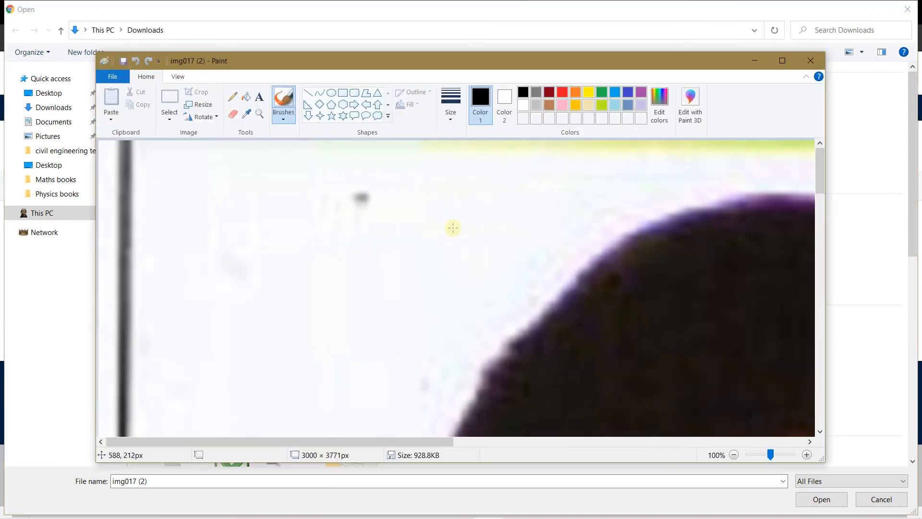
drag(769, 454, 751, 454)
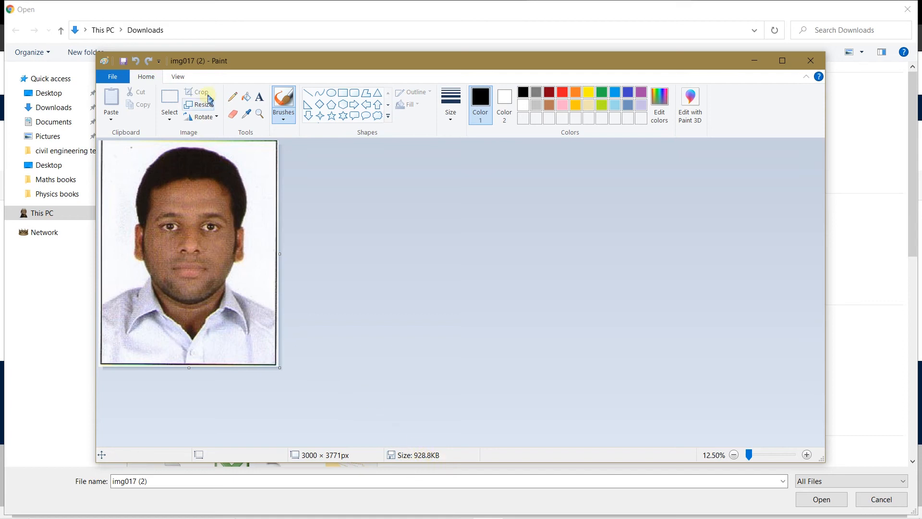
click(199, 104)
click(217, 155)
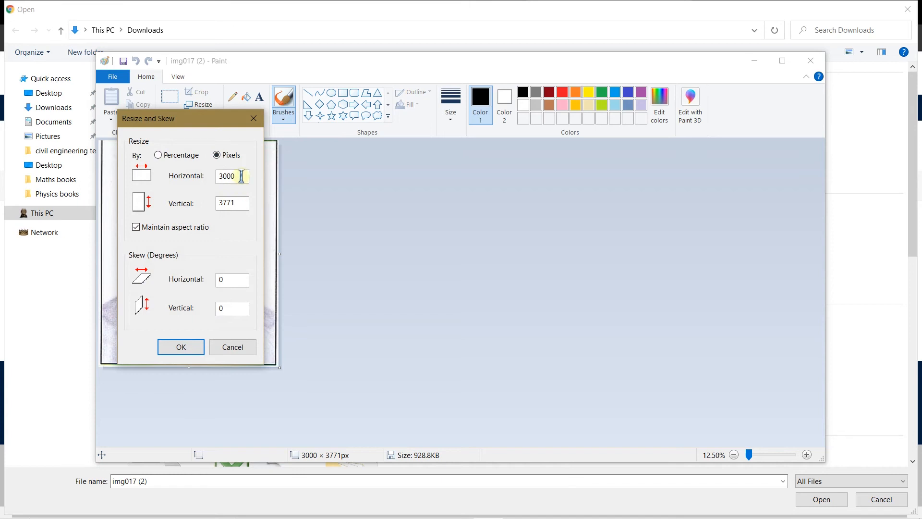
double_click(241, 176)
text(5)
click(179, 346)
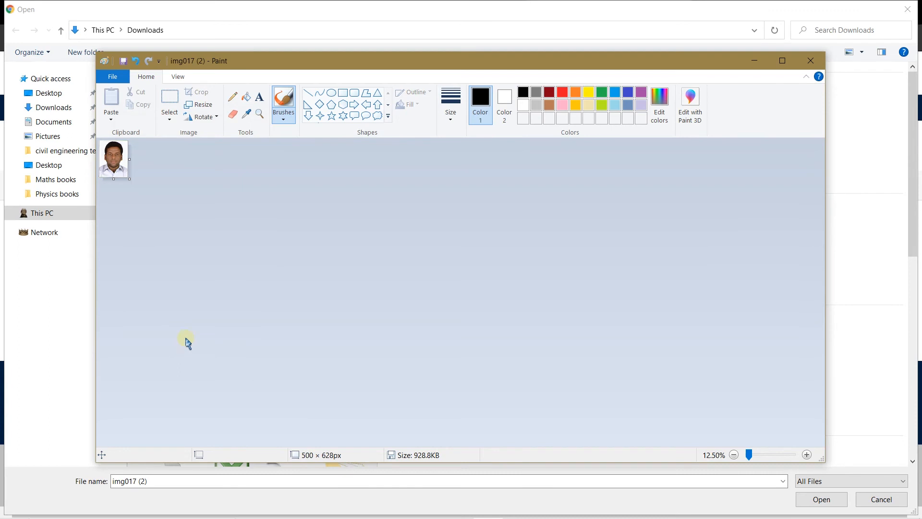
key(ctrl+s)
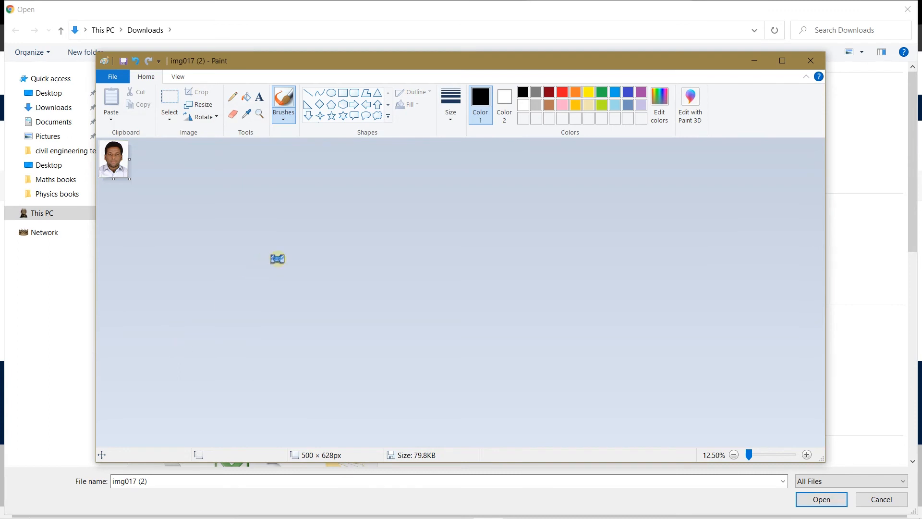
drag(748, 453, 760, 455)
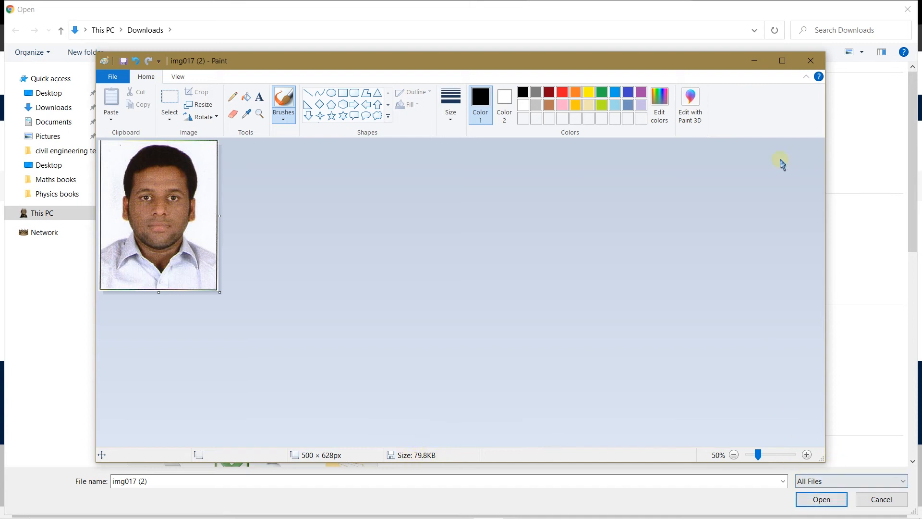
click(810, 62)
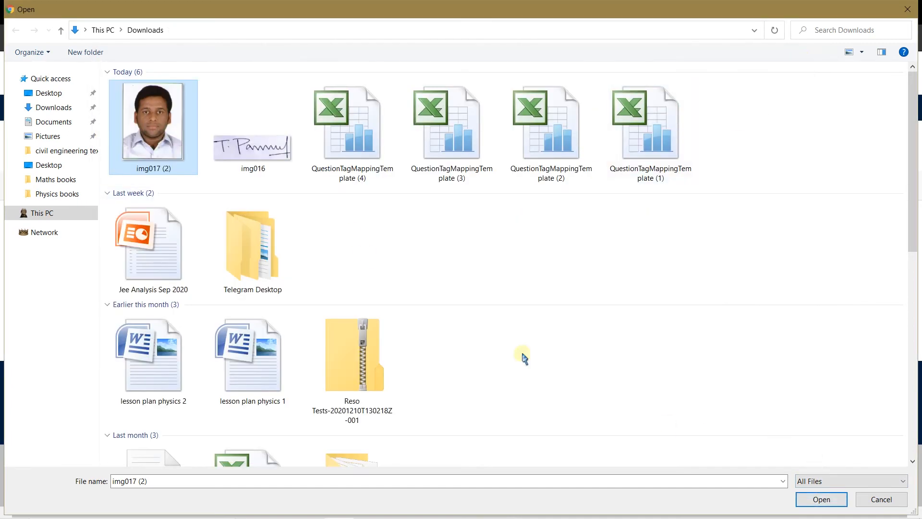
- Attach the resized img017 (2) as the Photograph, noting its 200 KB maximum
double_click(171, 143)
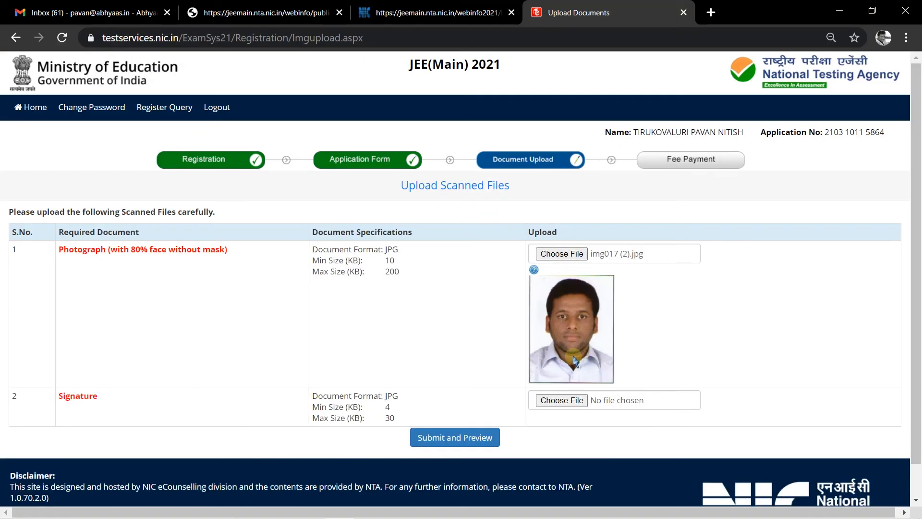
triple_click(389, 269)
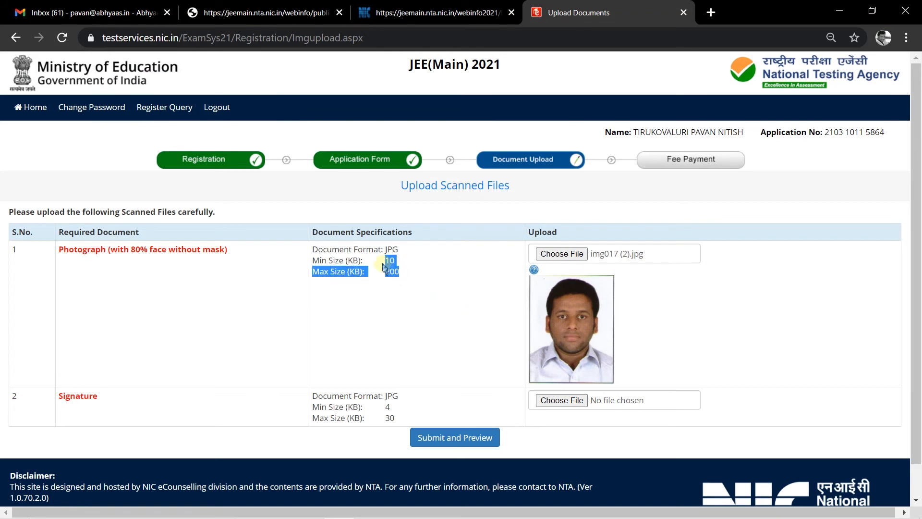
click(443, 302)
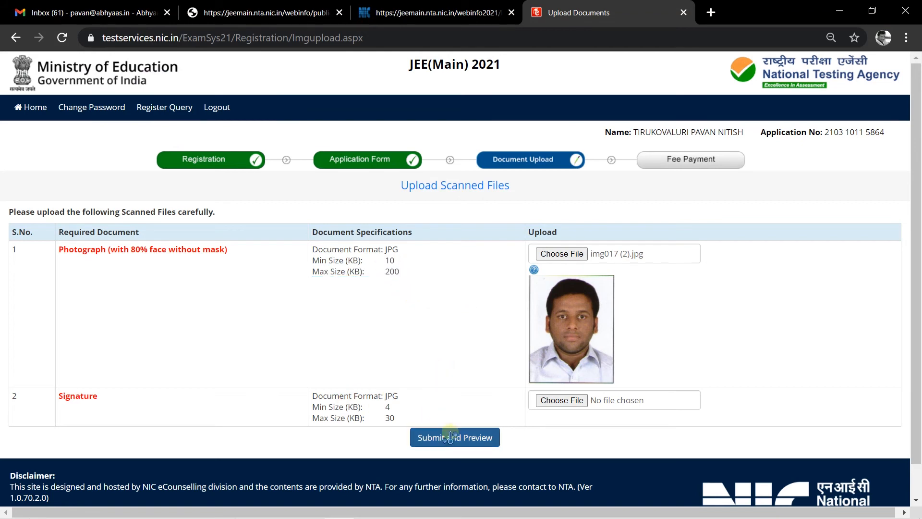
- Pick img016 as the Signature, then dismiss an empty picker and the JPG-only warning
click(573, 400)
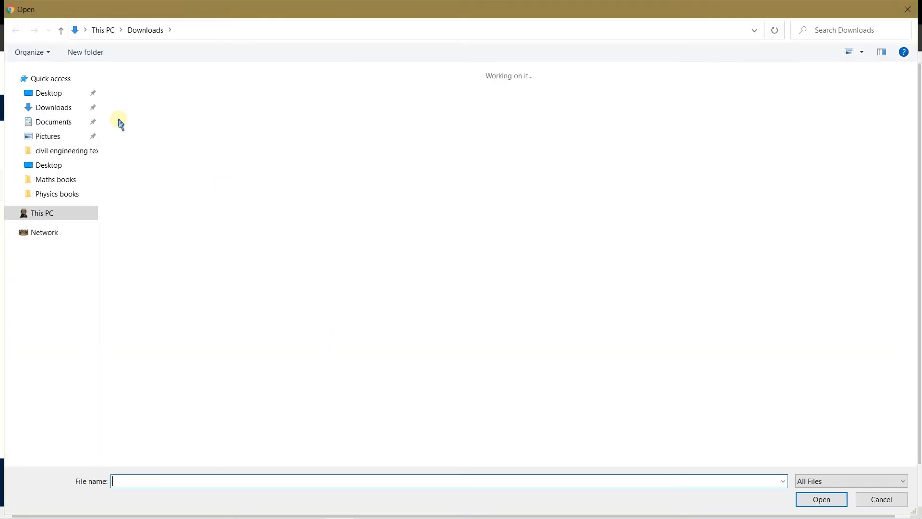
click(252, 127)
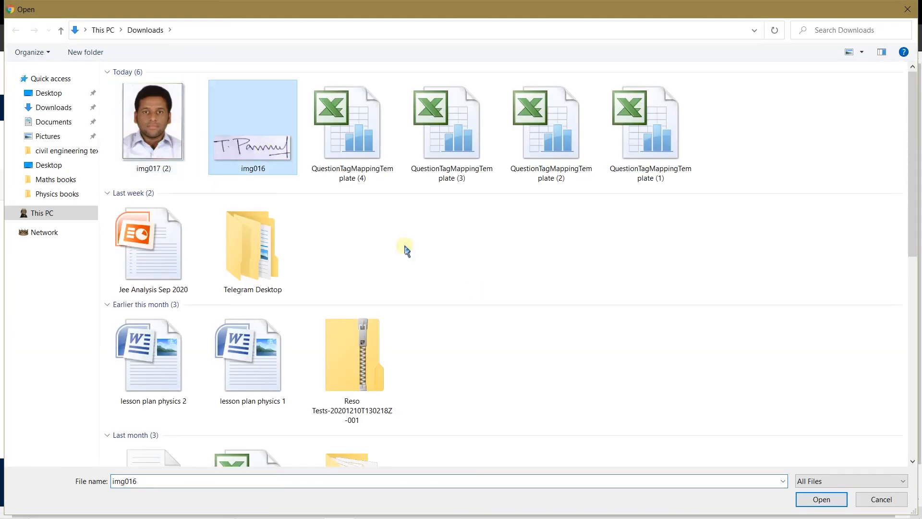
click(821, 500)
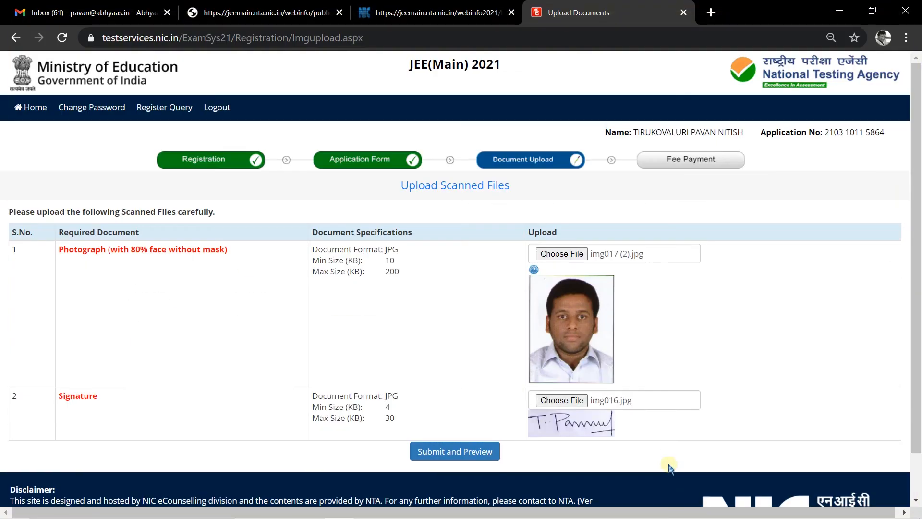
click(563, 406)
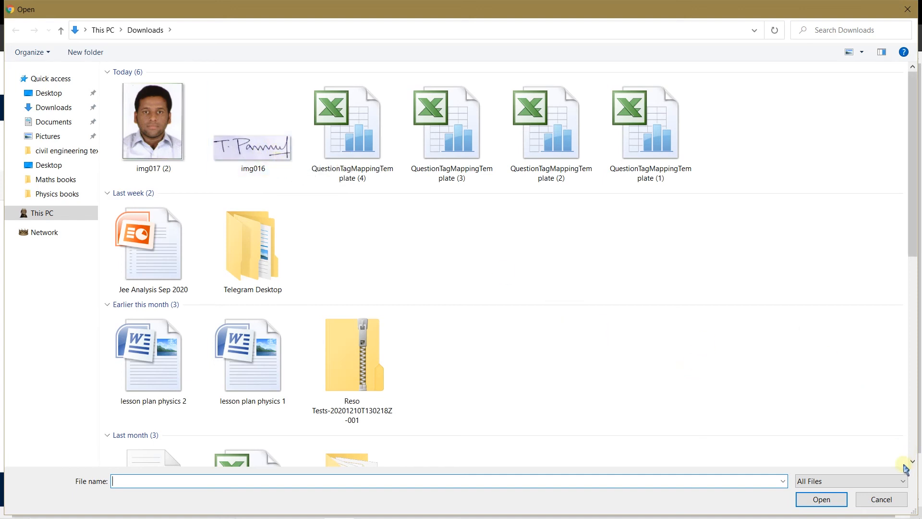
click(880, 500)
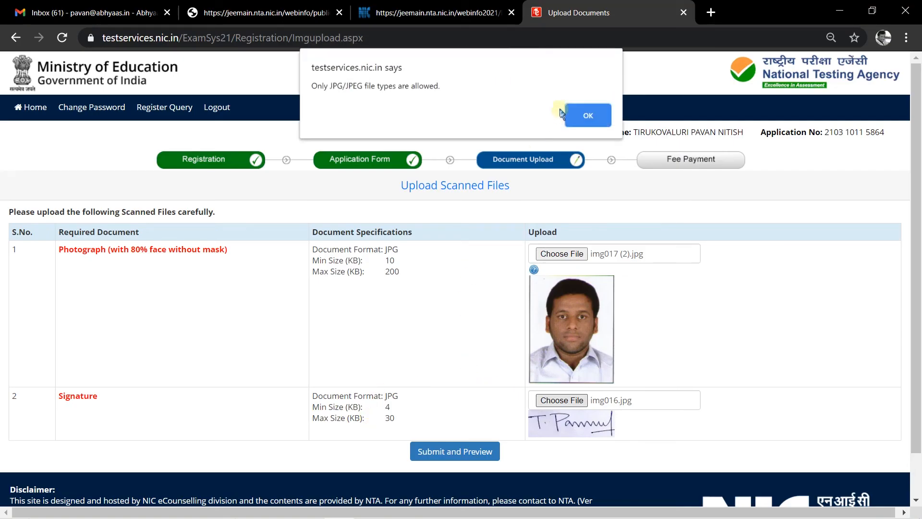
click(598, 121)
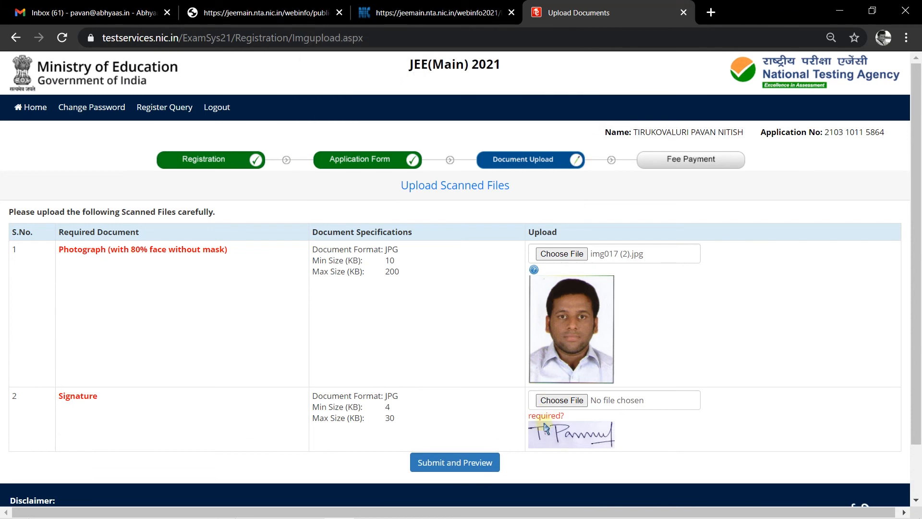
- Reattach img016 as the signature and submit both documents for preview
click(451, 462)
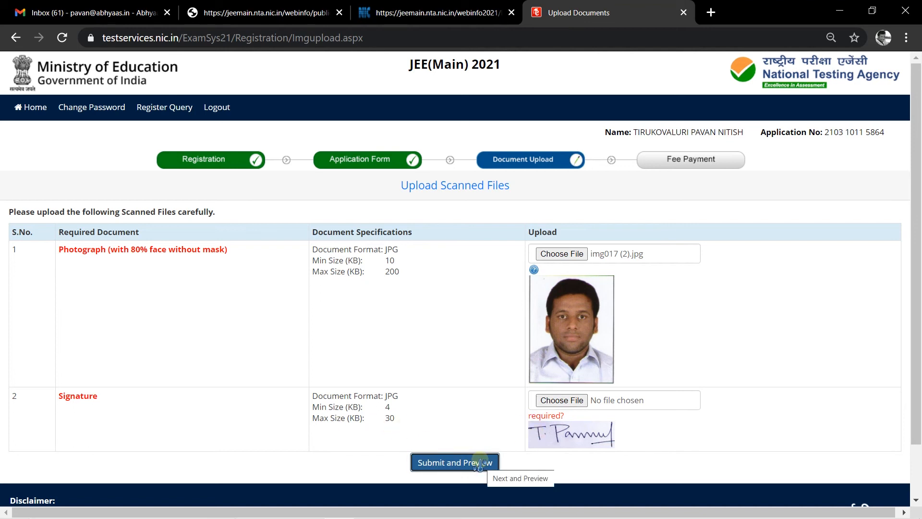
click(568, 403)
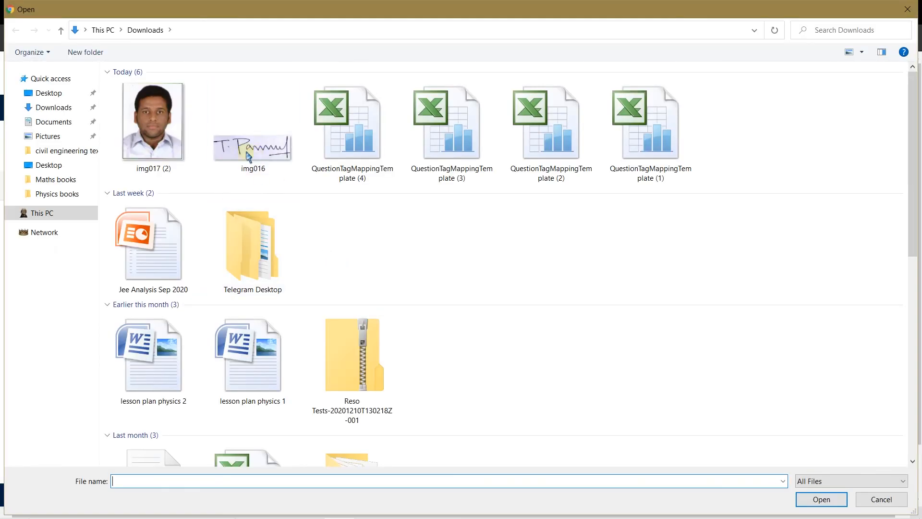
click(247, 156)
click(821, 500)
click(468, 449)
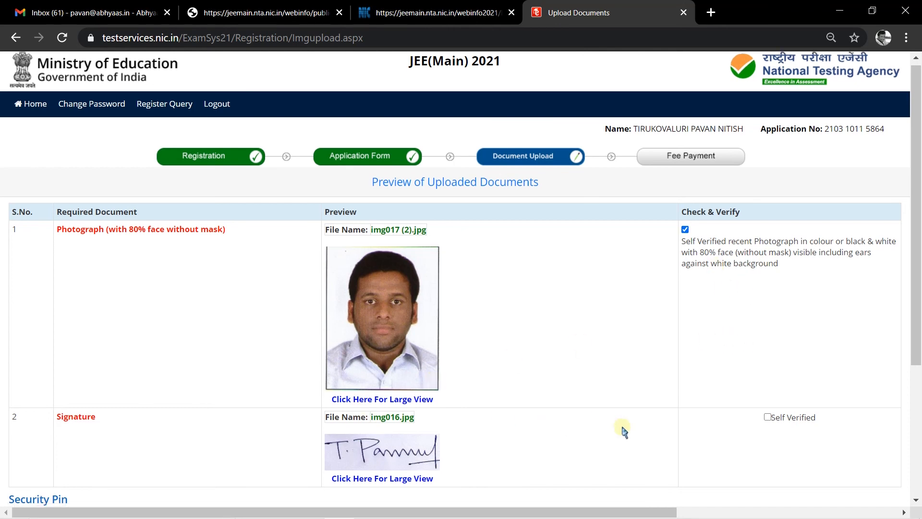
- Self-verify the signature, enter the security pin, confirm the check, and upload the documents
scroll(623, 430, down, 3)
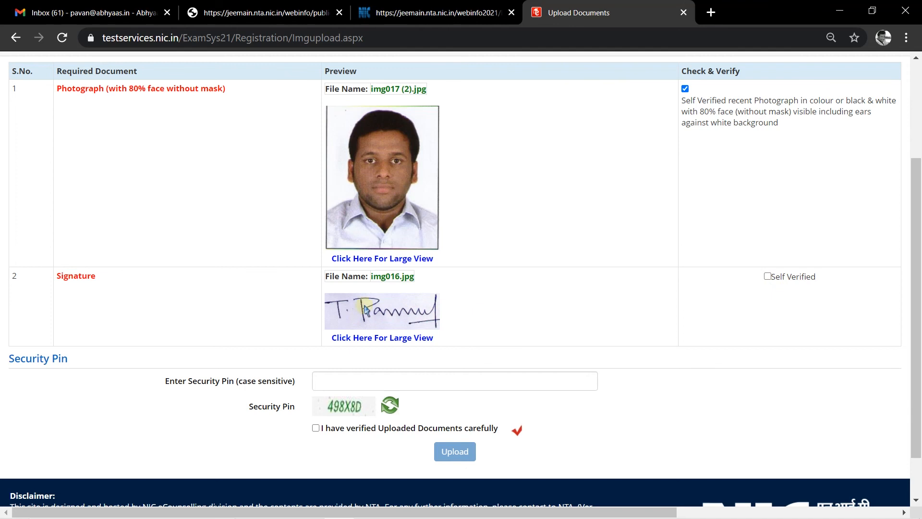
click(767, 277)
click(346, 378)
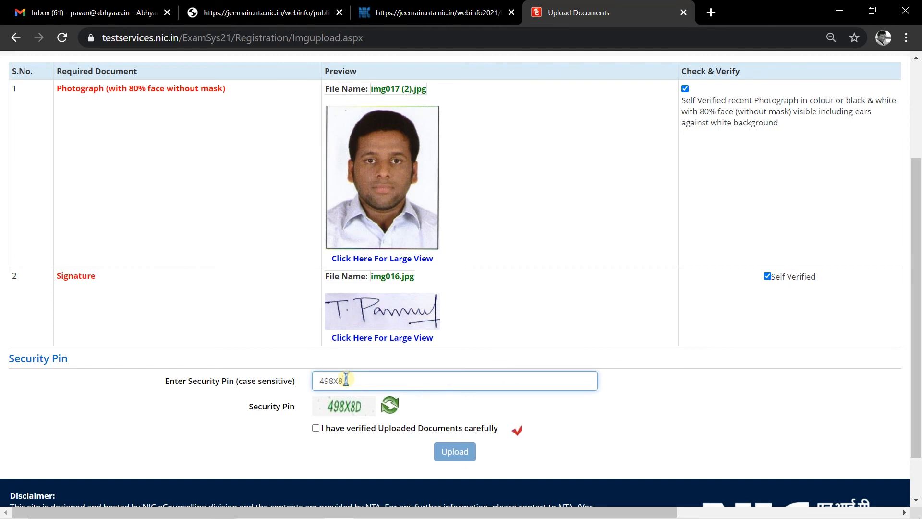
click(316, 428)
click(460, 452)
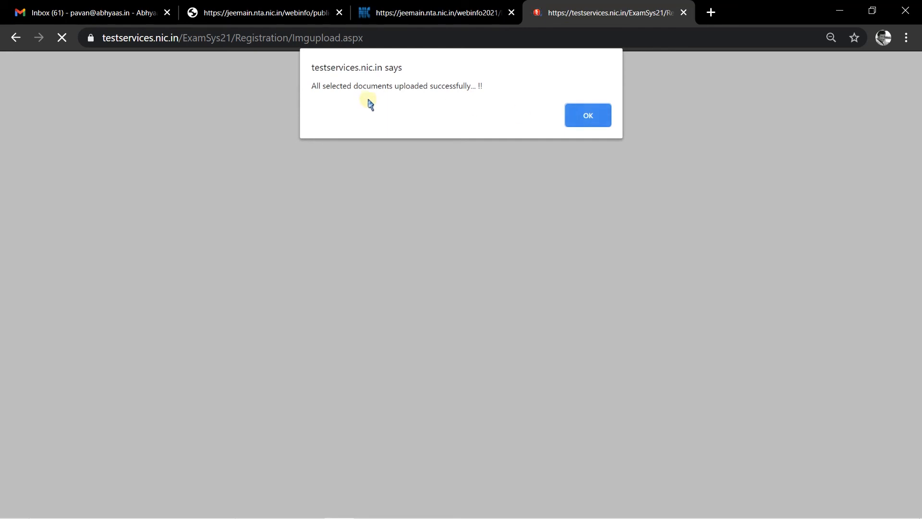
- Acknowledge the upload-success alert and check the unpaid Rs. 650 fee on the home page
click(577, 115)
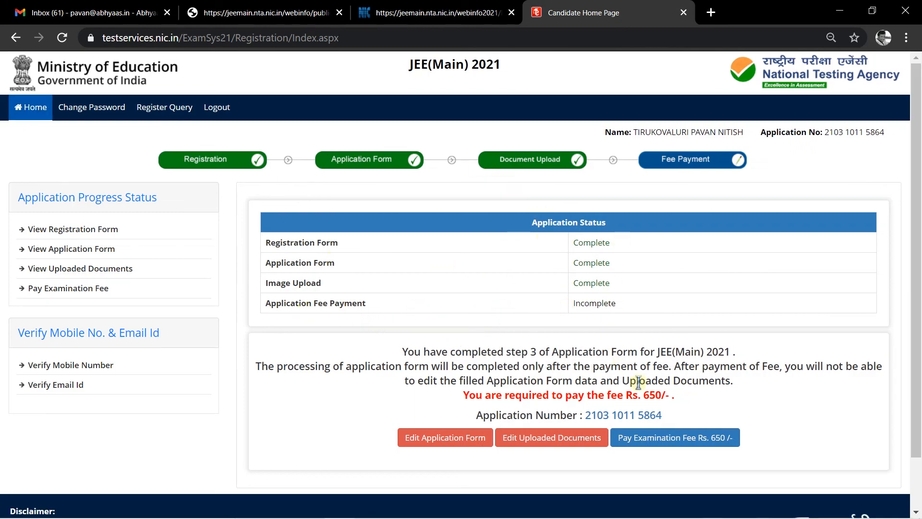
click(651, 444)
drag(643, 393, 669, 395)
click(727, 396)
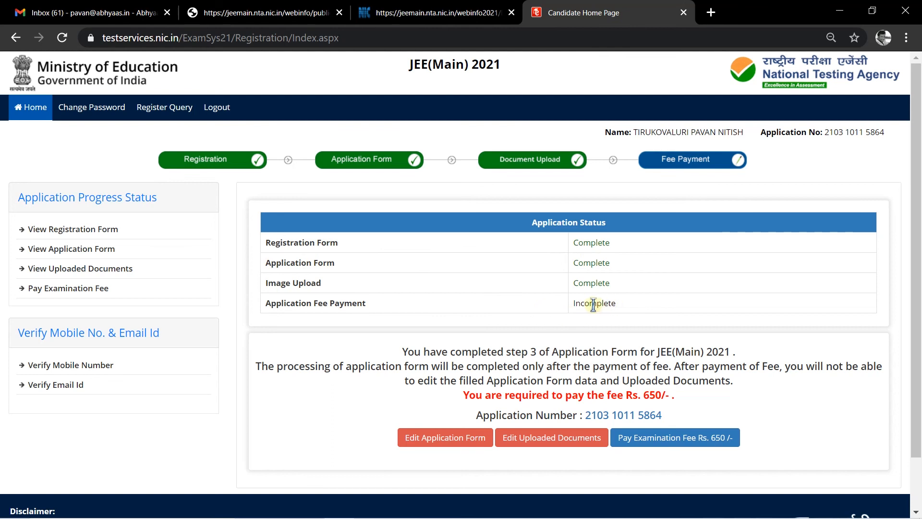
click(697, 438)
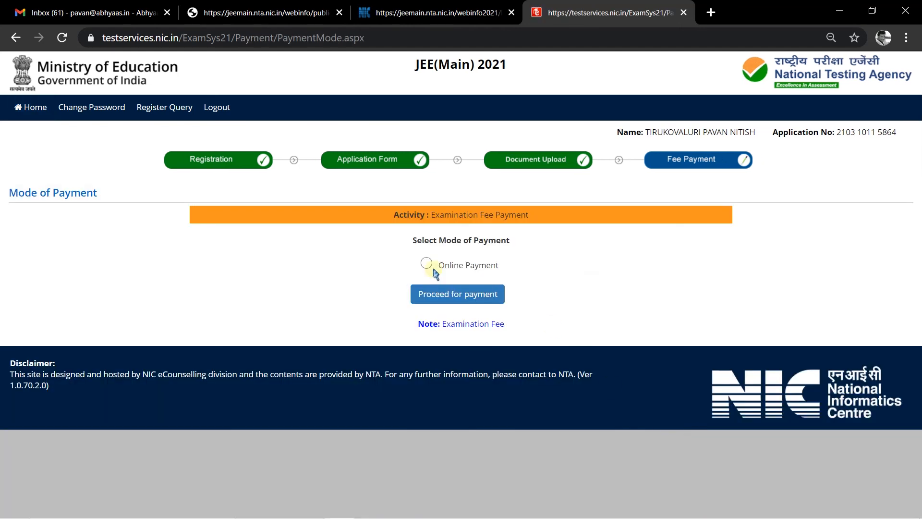
click(490, 297)
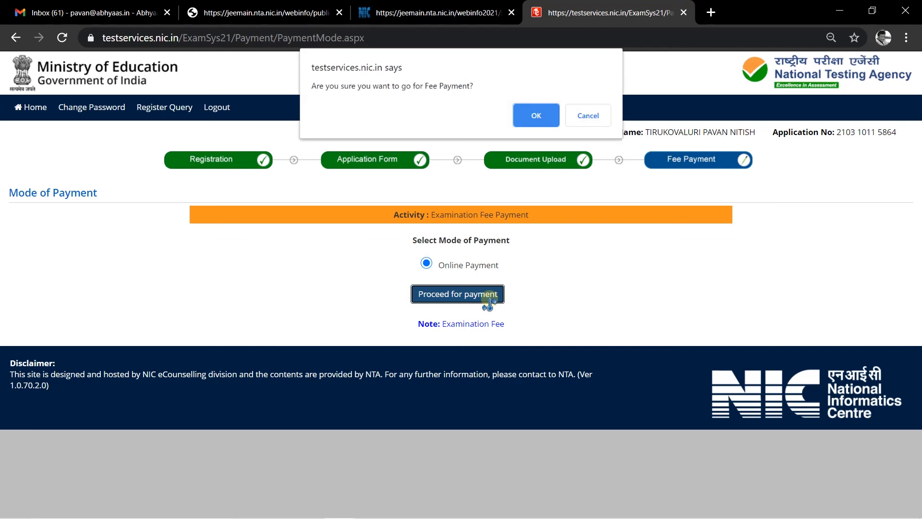
click(530, 118)
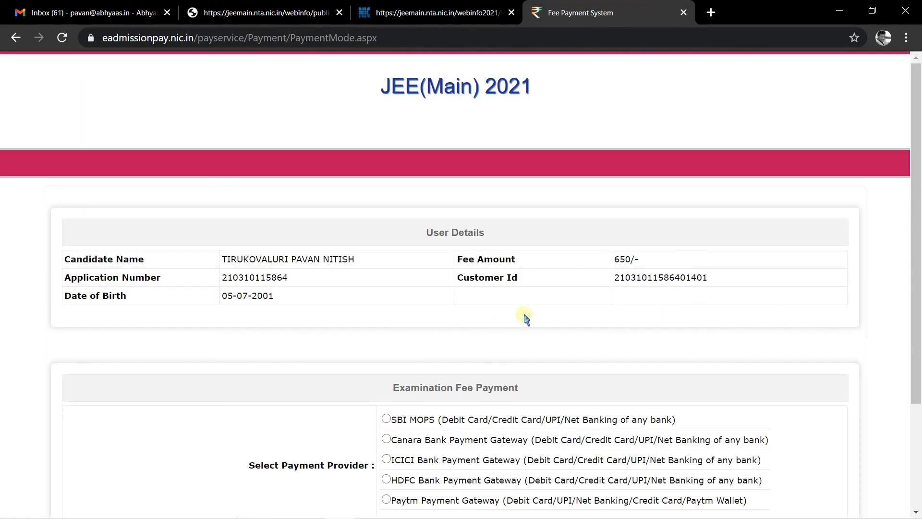
scroll(302, 314, down, 3)
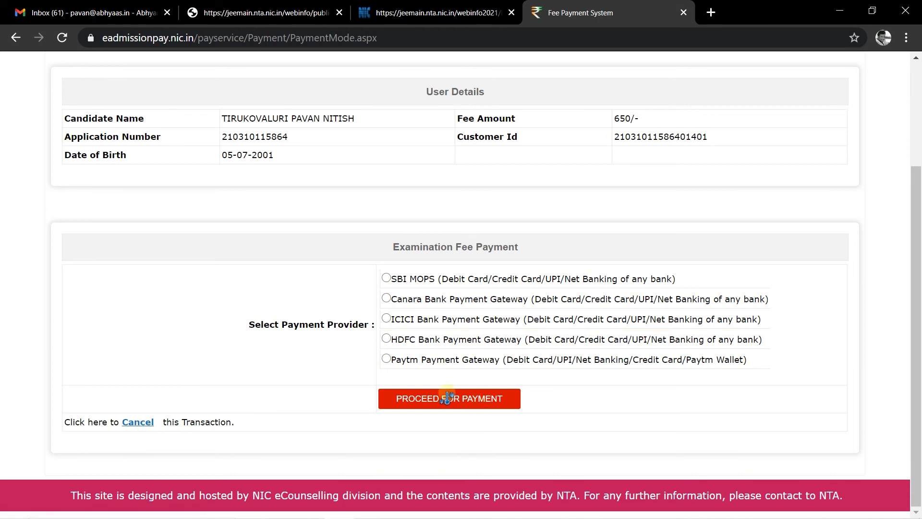
click(138, 422)
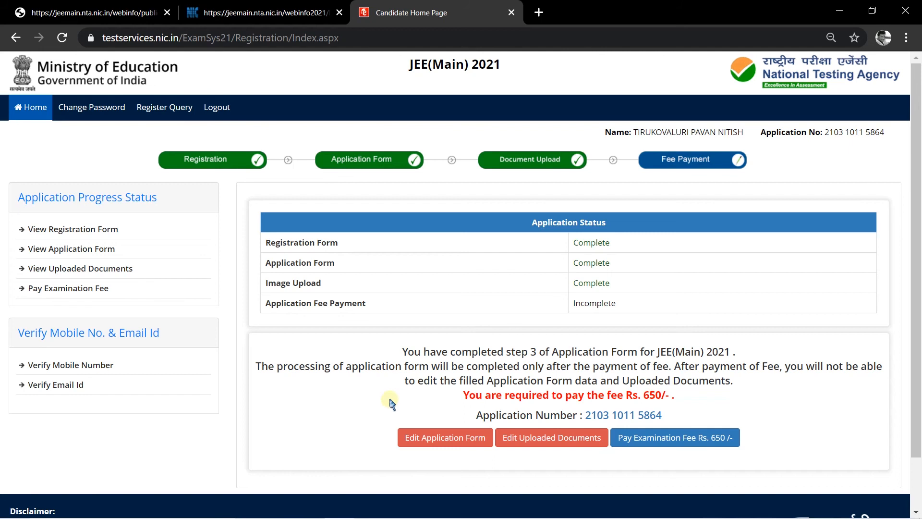
click(52, 366)
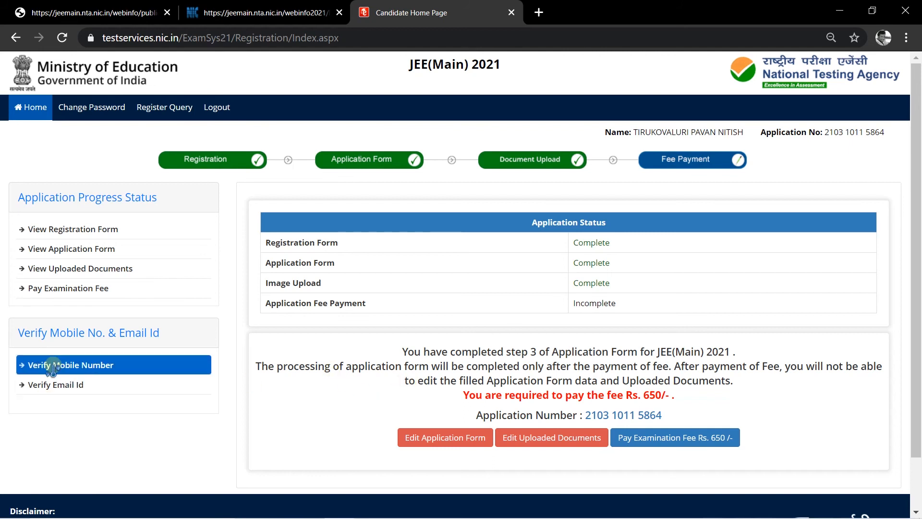
click(57, 384)
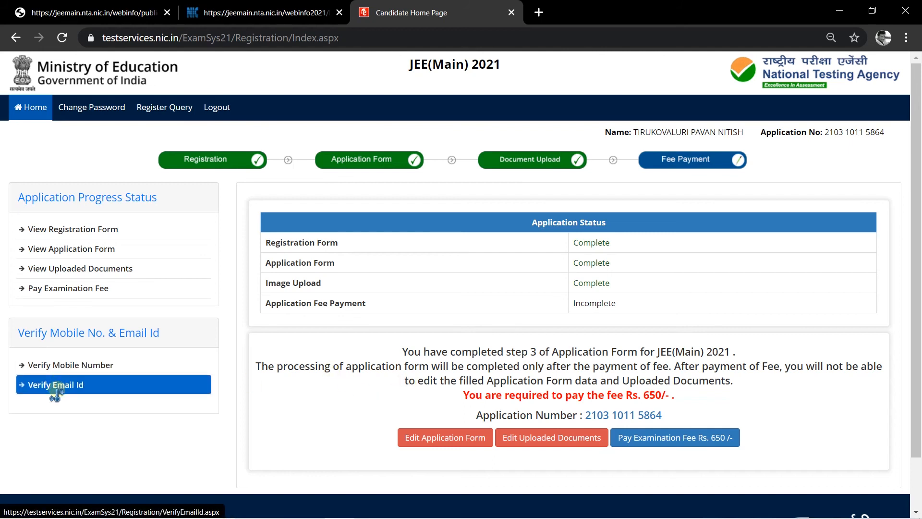
click(559, 444)
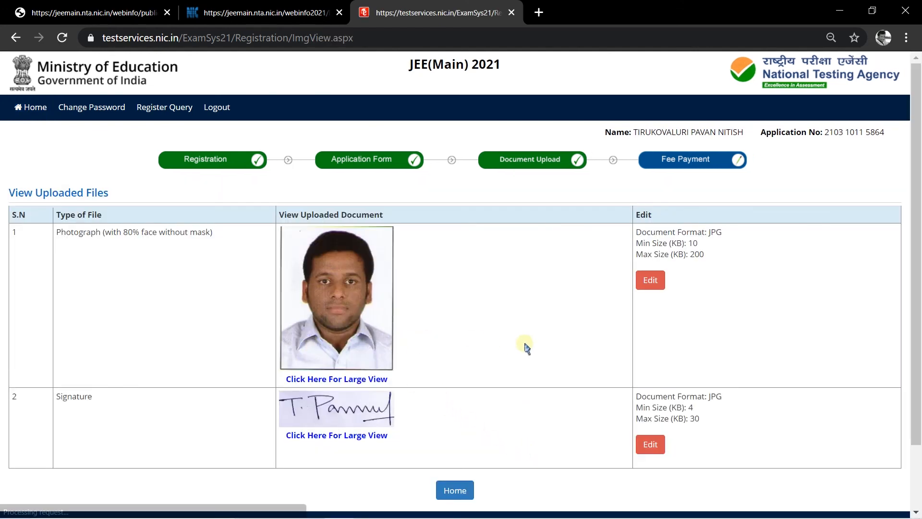
scroll(688, 361, down, 2)
scroll(671, 387, up, 2)
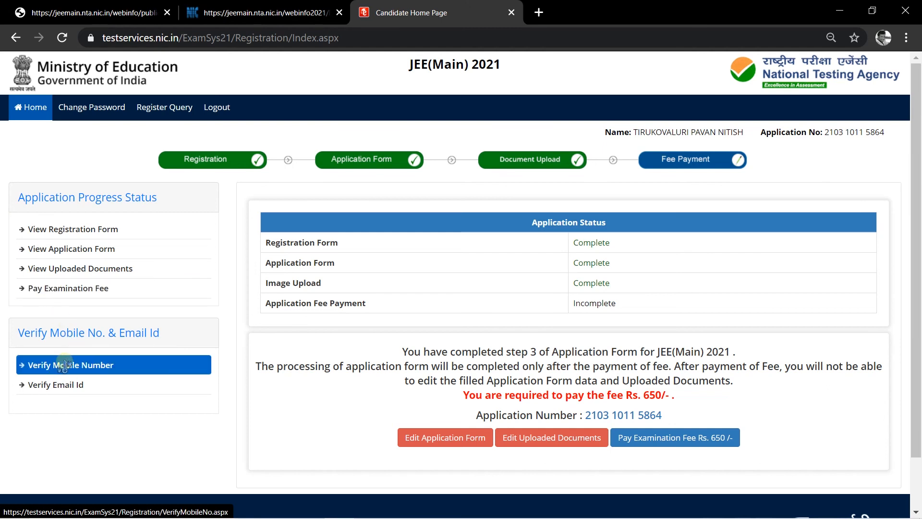
- On the mobile verification page, enter the security pin and request an OTP
click(87, 366)
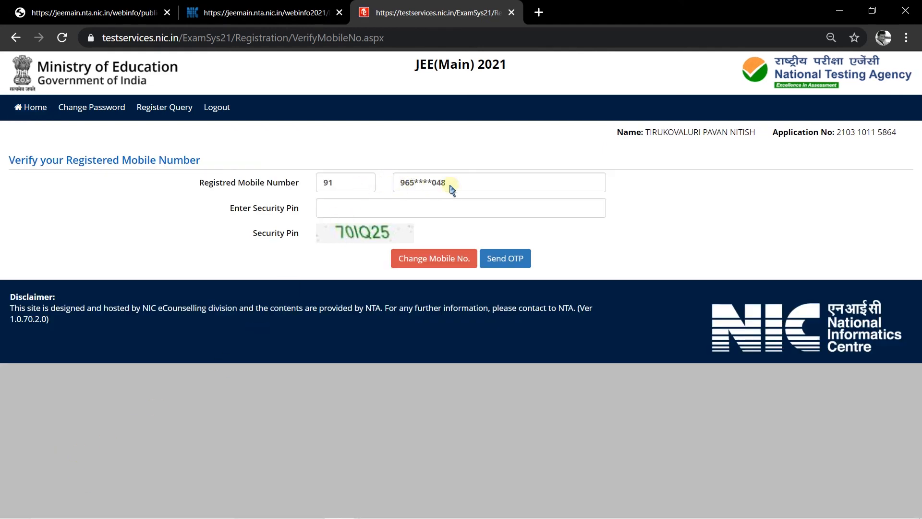
click(364, 208)
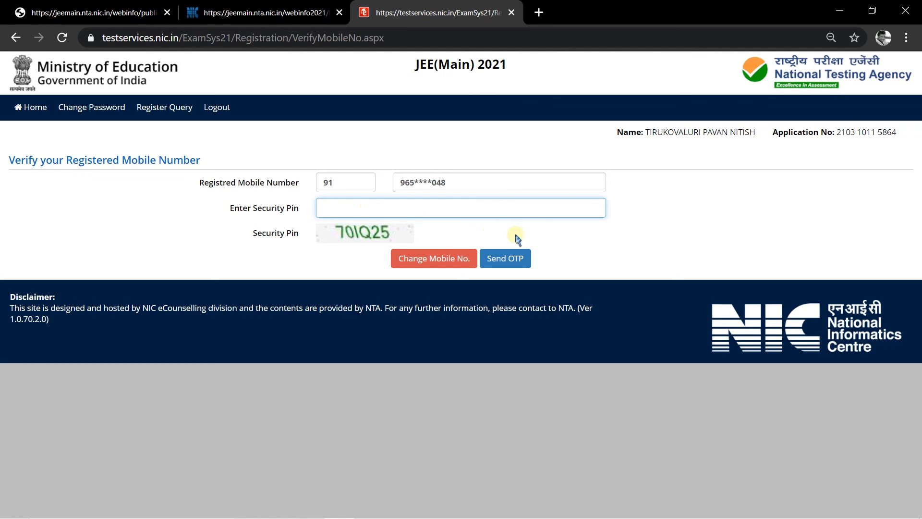
click(522, 262)
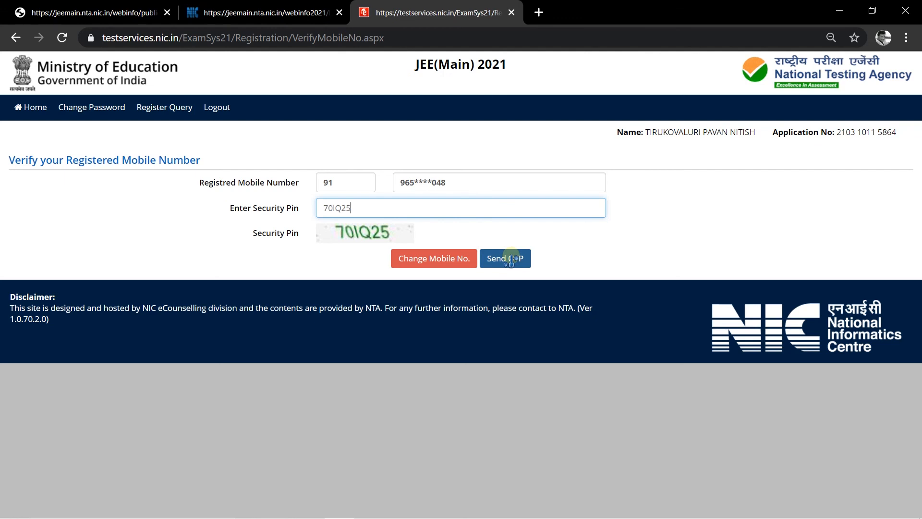
click(510, 260)
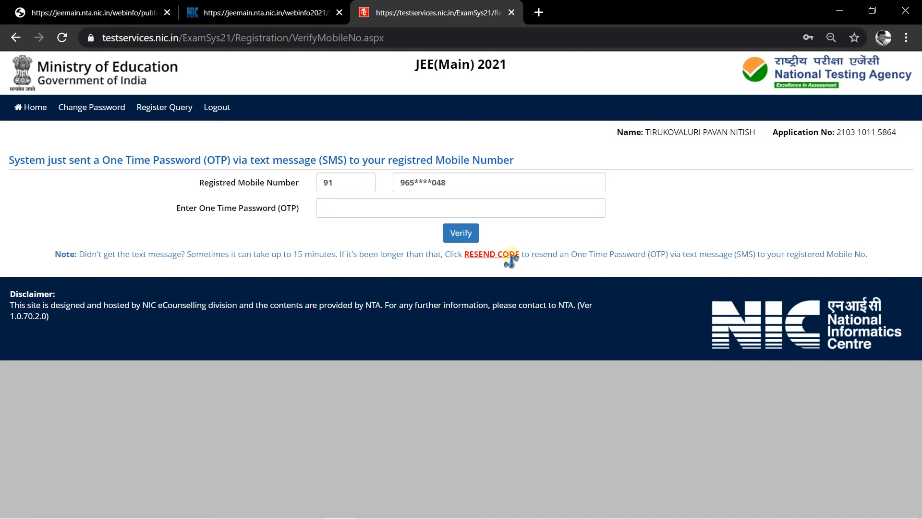
- Enter the received OTP, verify it, decline the password update, and return Home
click(354, 200)
text(••)
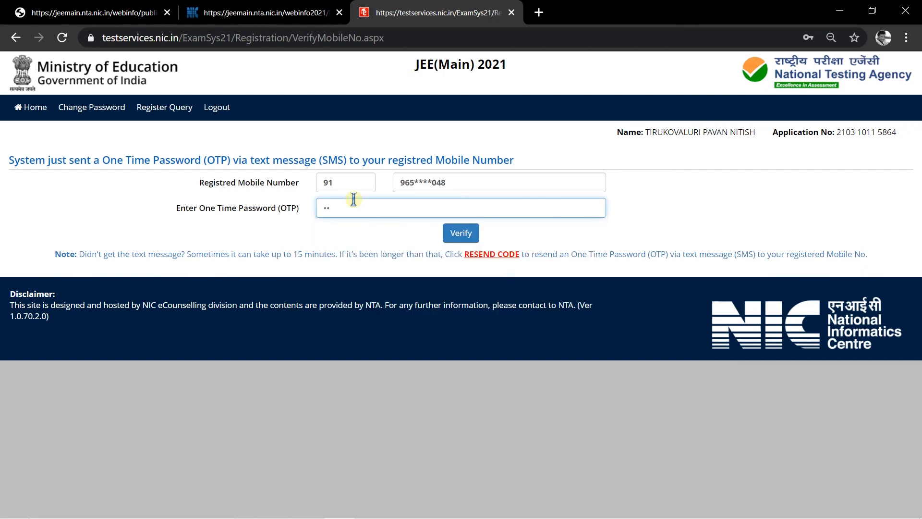
key(BackSpace)
text(•)
click(460, 233)
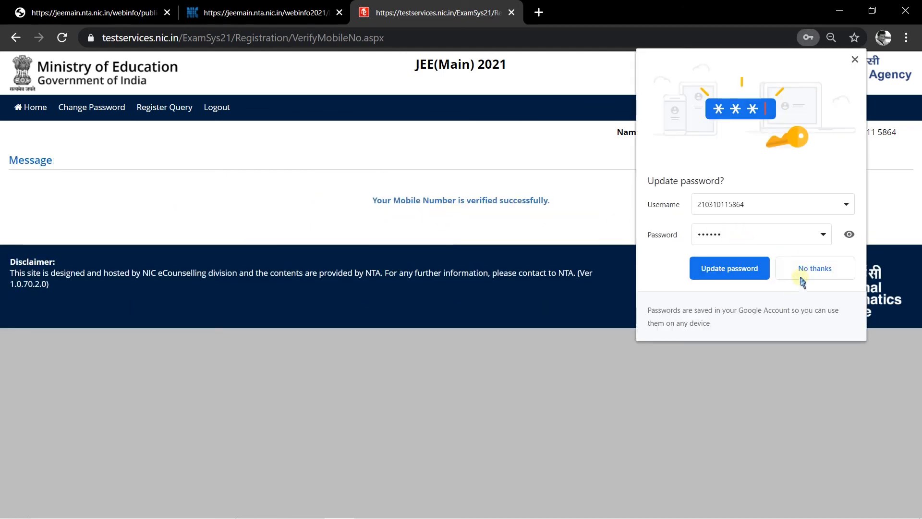
click(815, 269)
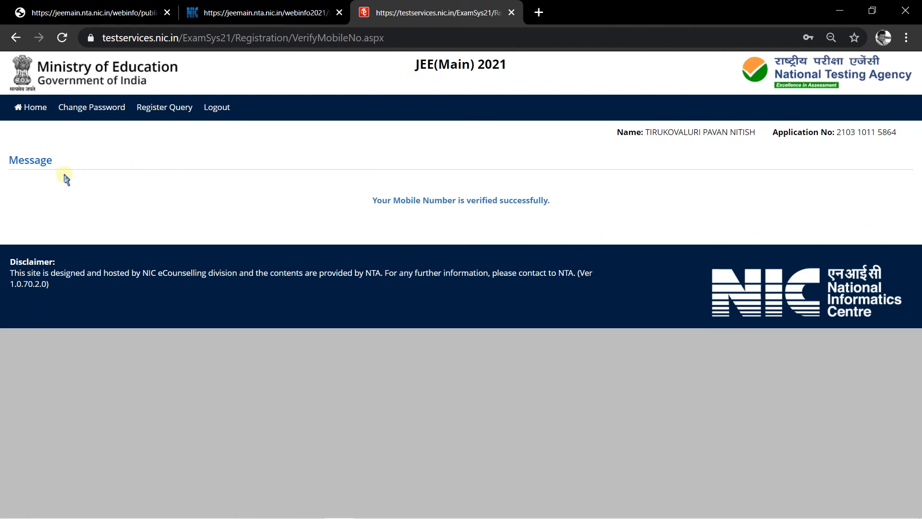
click(32, 106)
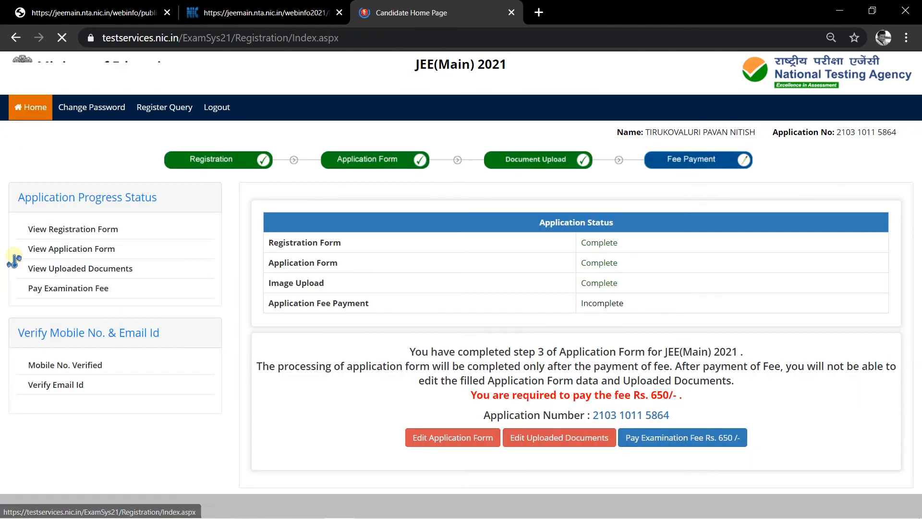
click(67, 384)
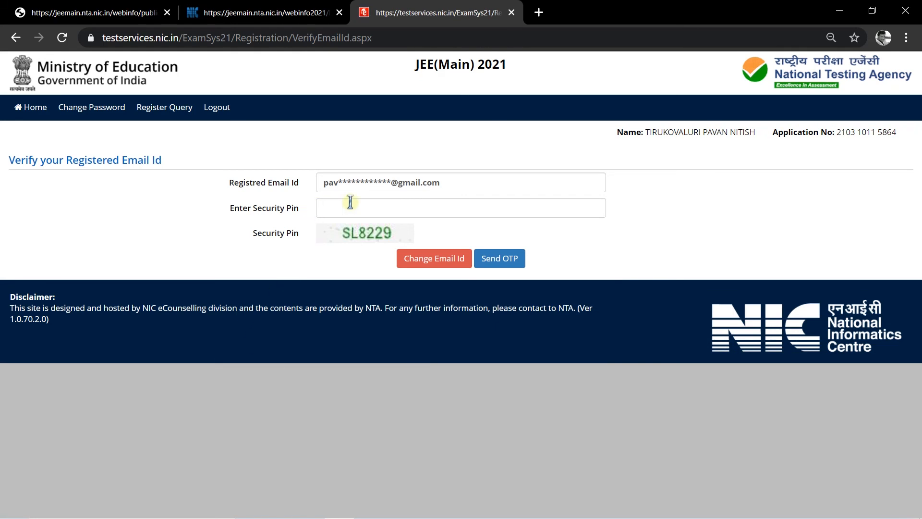
click(359, 206)
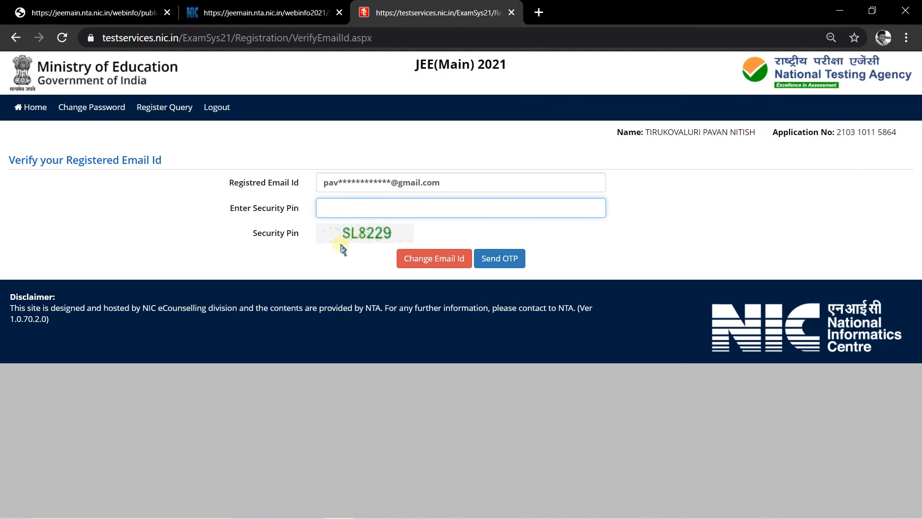
click(30, 107)
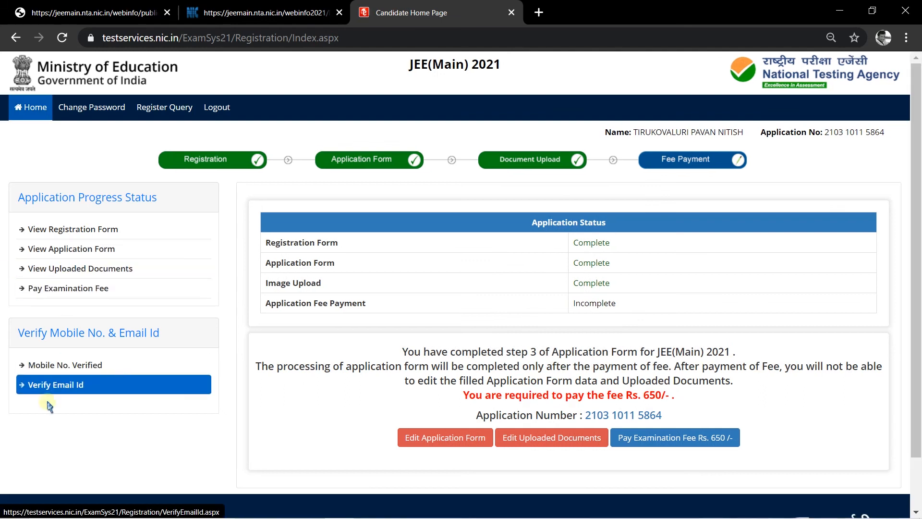
click(57, 248)
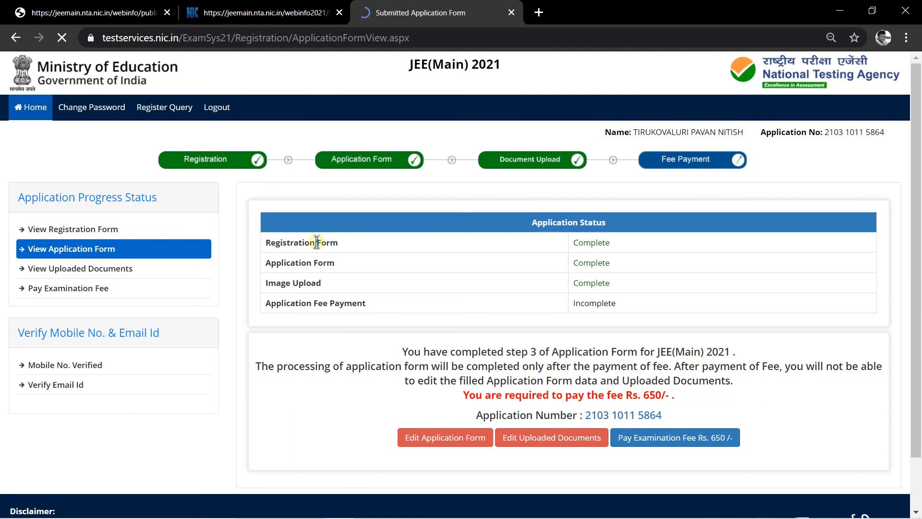
scroll(571, 387, down, 1)
scroll(571, 389, down, 20)
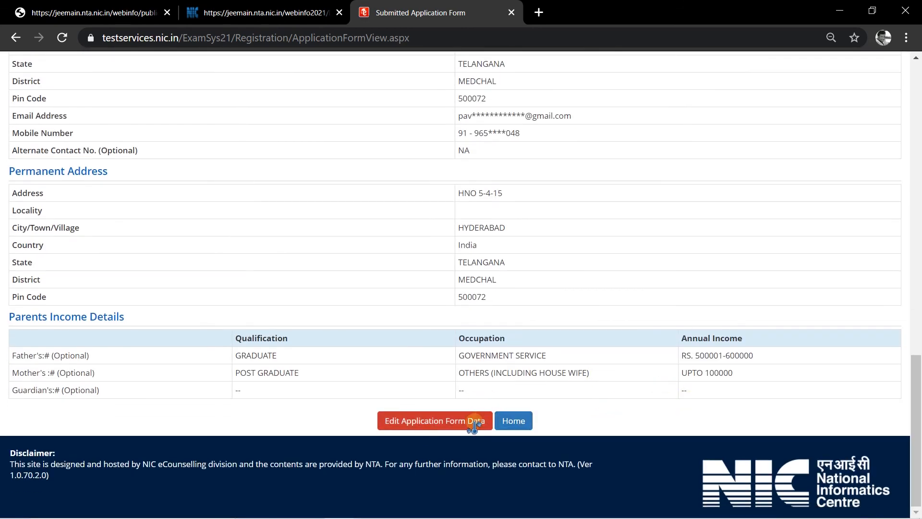
click(512, 421)
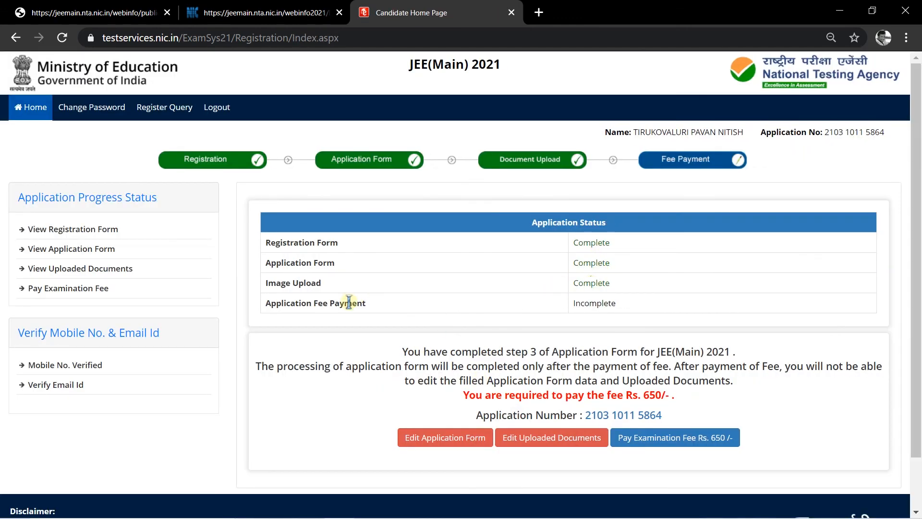
double_click(618, 303)
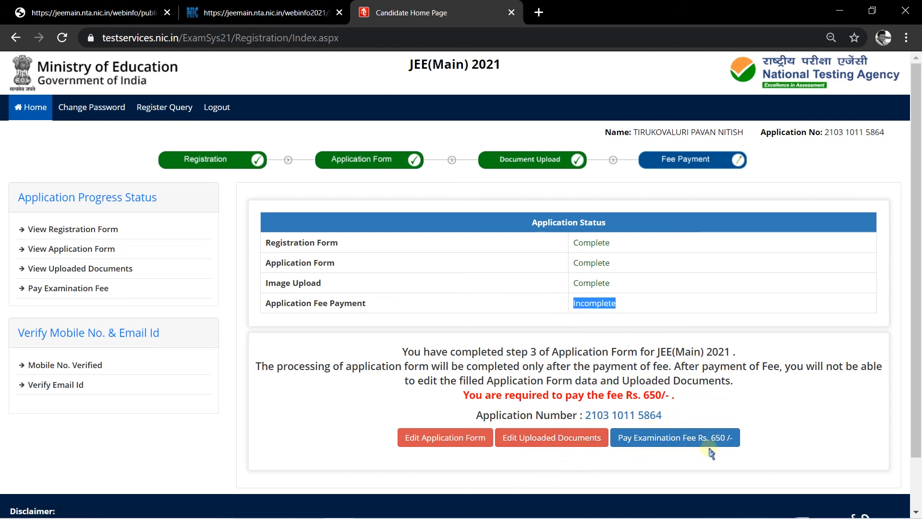
- Pay the Rs. 650 fee by Online Payment, confirm, and proceed via ICICI Bank Payment Gateway
click(668, 443)
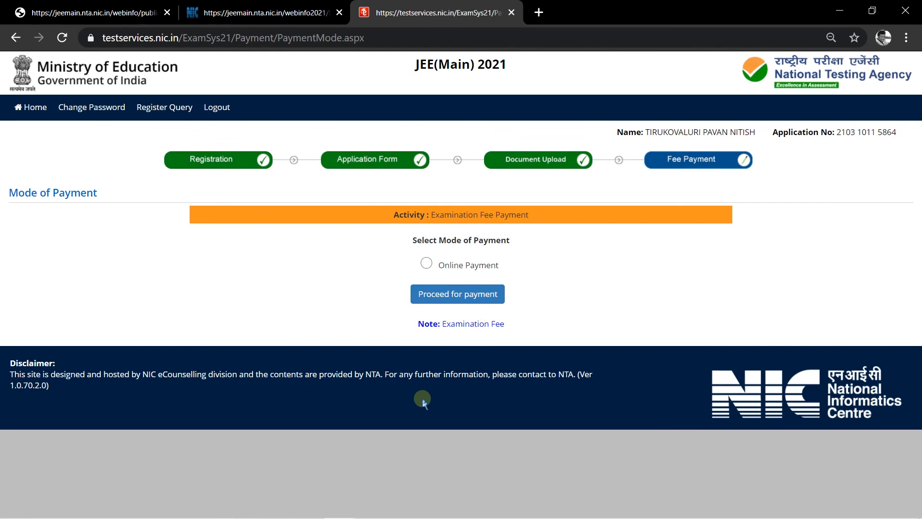
click(427, 264)
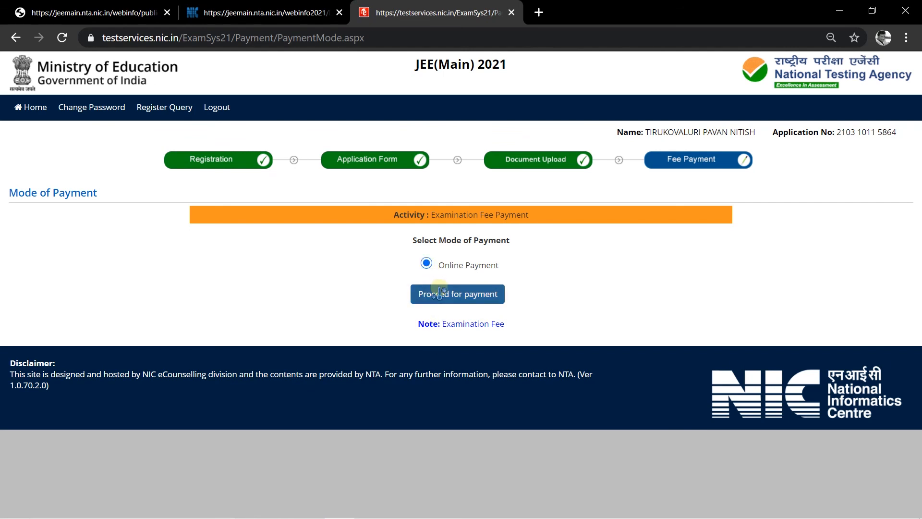
click(462, 294)
click(547, 121)
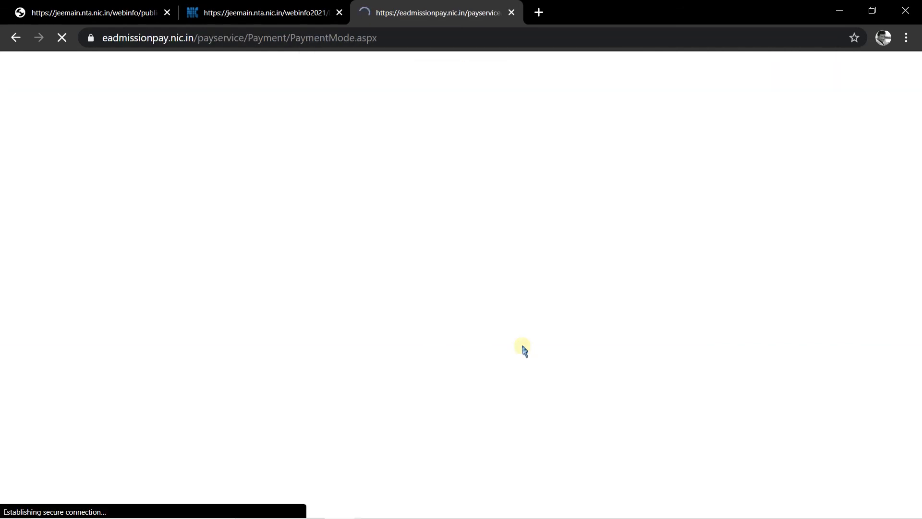
scroll(607, 372, down, 3)
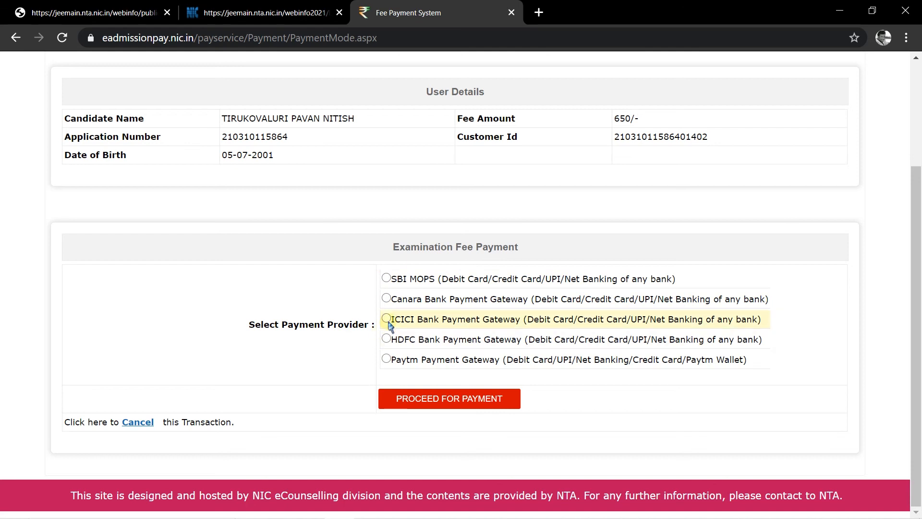
click(466, 407)
click(445, 400)
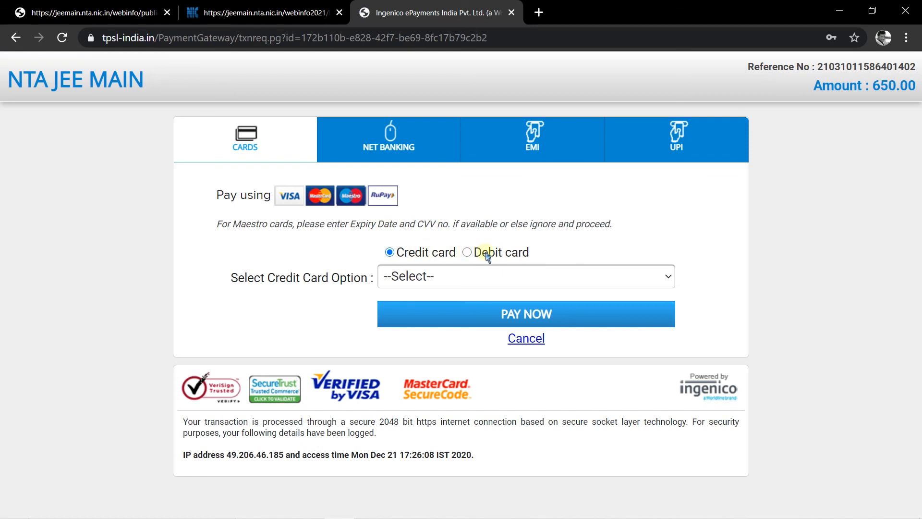
- Select Debit card with VISA as the card type and move to the Card number field
click(466, 253)
click(469, 275)
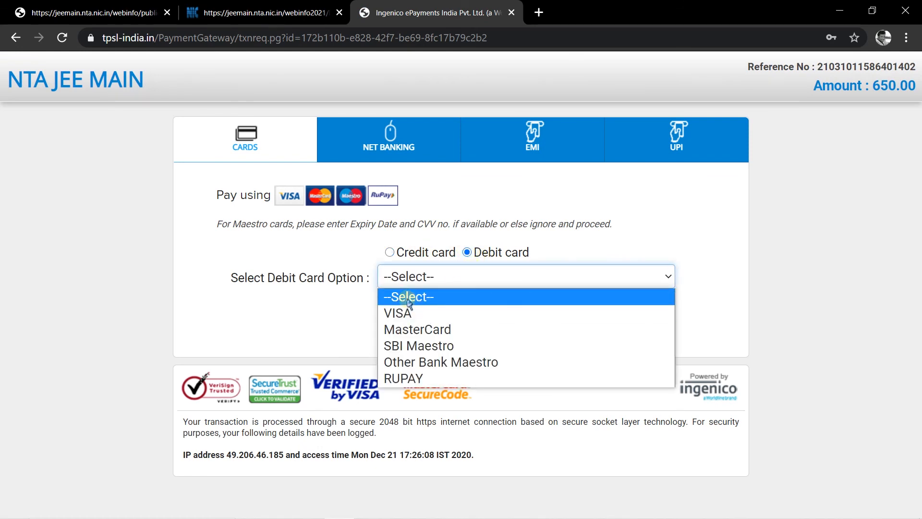
click(404, 314)
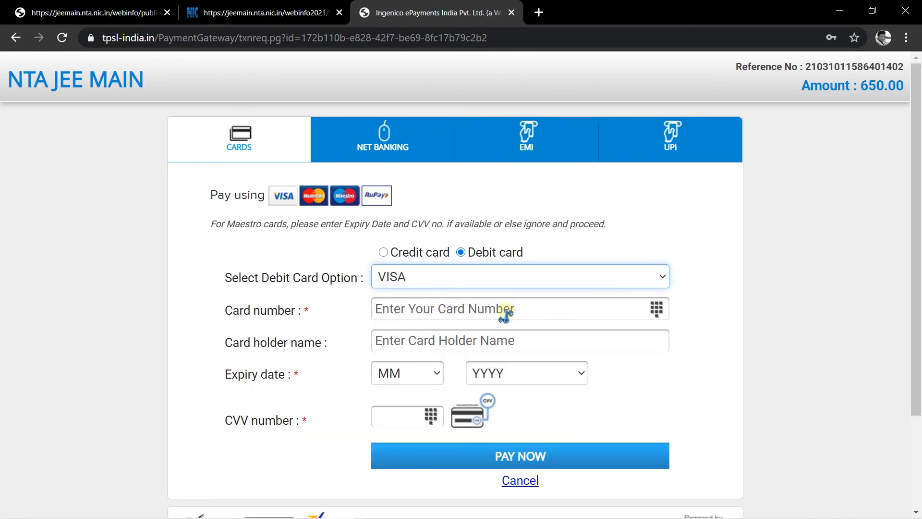
click(413, 310)
scroll(676, 364, down, 3)
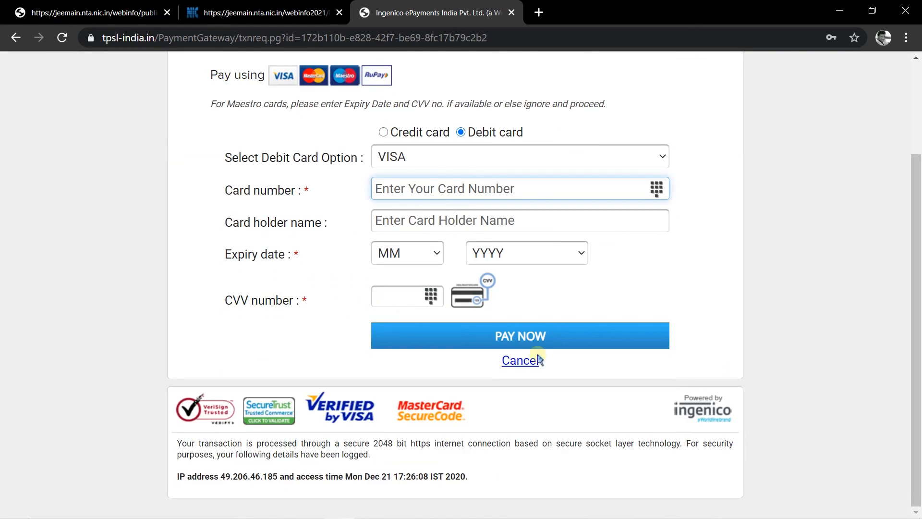